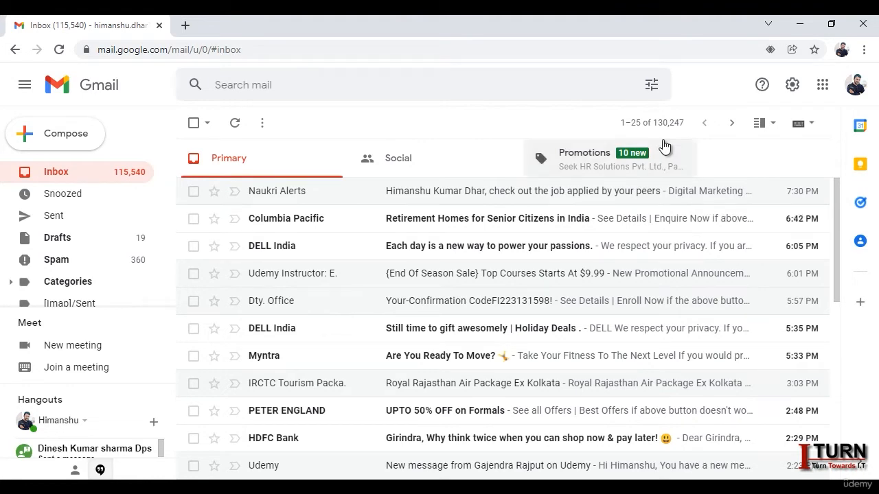
Step: Set the reading pane to 'Right of inbox' from Quick settings
left_click(792, 88)
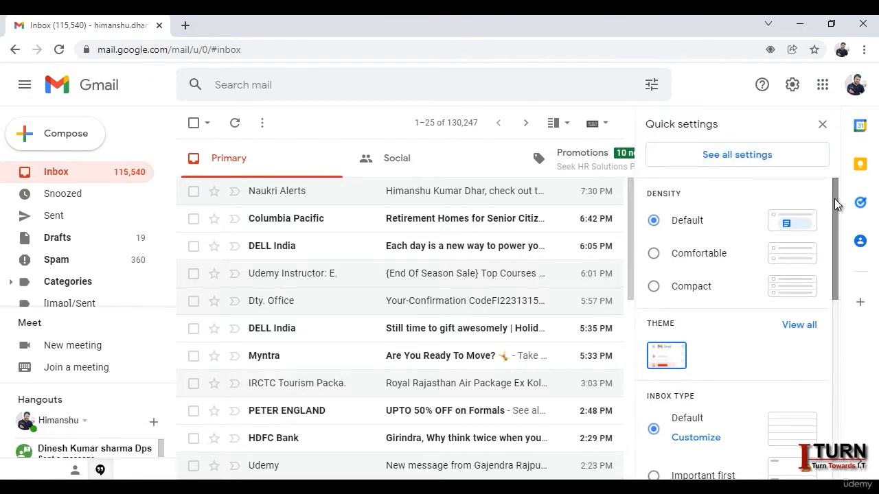
left_click_drag(835, 199, 833, 388)
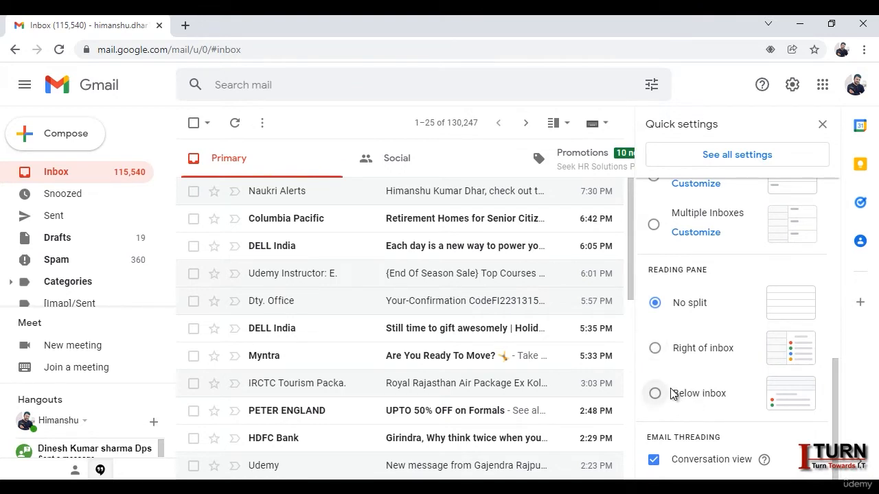
left_click(656, 349)
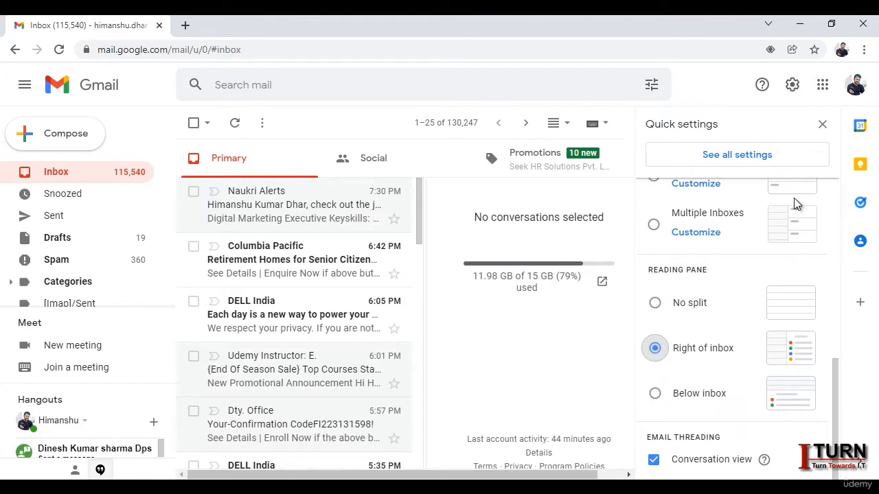
Step: Preview the Columbia Pacific and DELL India emails in the side pane, widening the pane
left_click(821, 126)
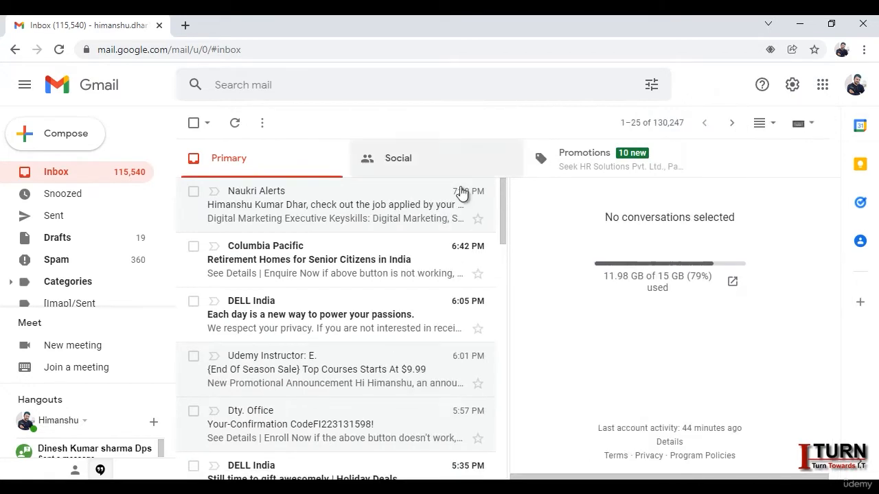
left_click(310, 257)
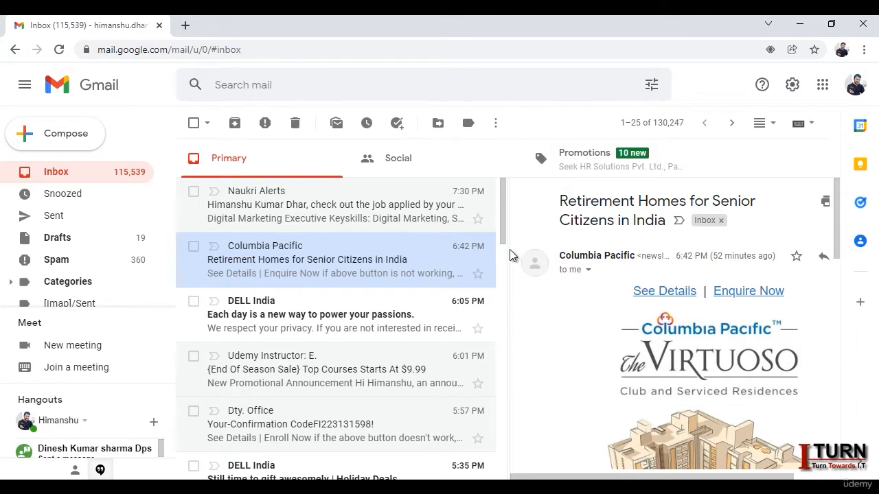
mouse_move(507, 248)
left_mouse_down()
mouse_move(463, 251)
mouse_move(503, 255)
left_mouse_up()
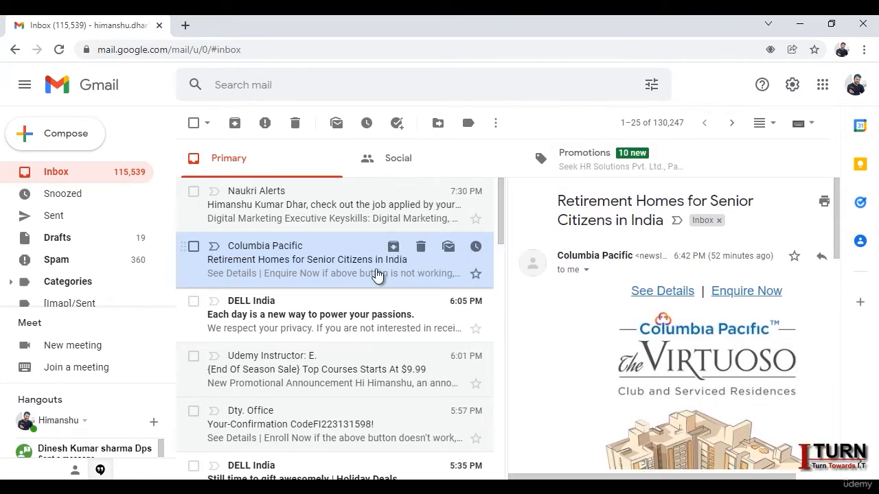
left_click(337, 323)
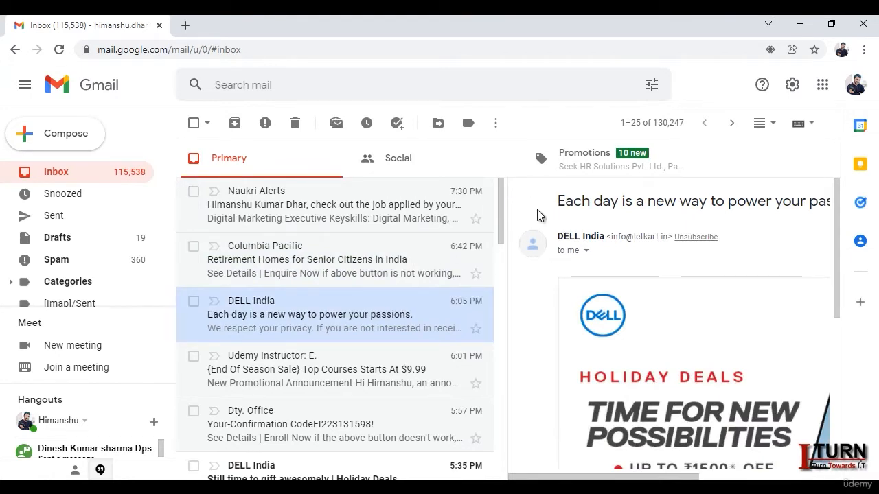
left_click(793, 85)
left_click_drag(833, 256, 822, 412)
Step: Switch the reading pane to 'No split' so the inbox list fills the width
left_click(655, 385)
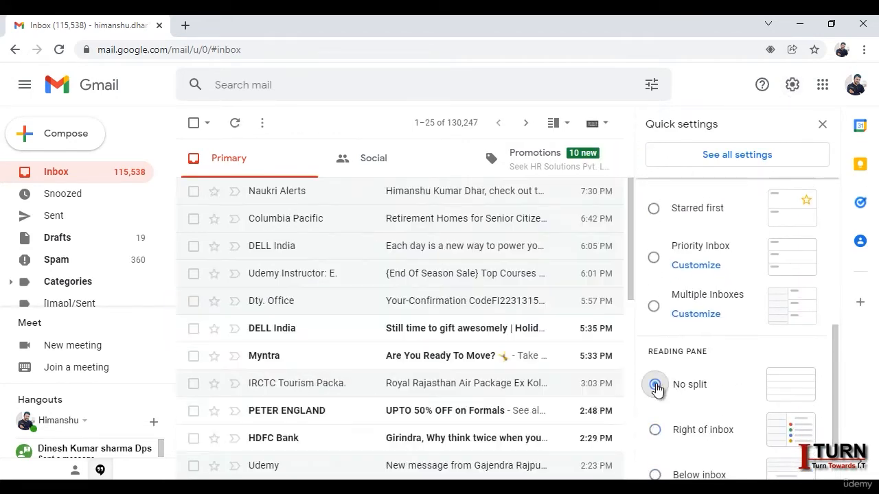
left_click(822, 125)
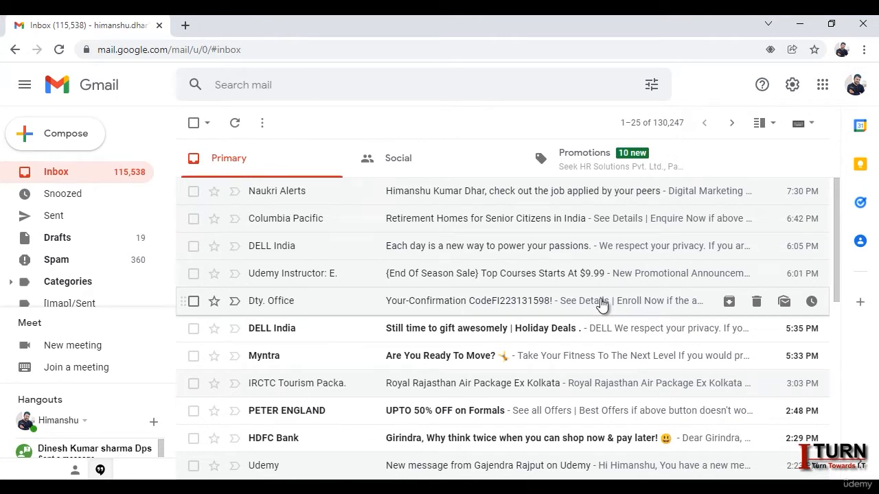
left_click(791, 88)
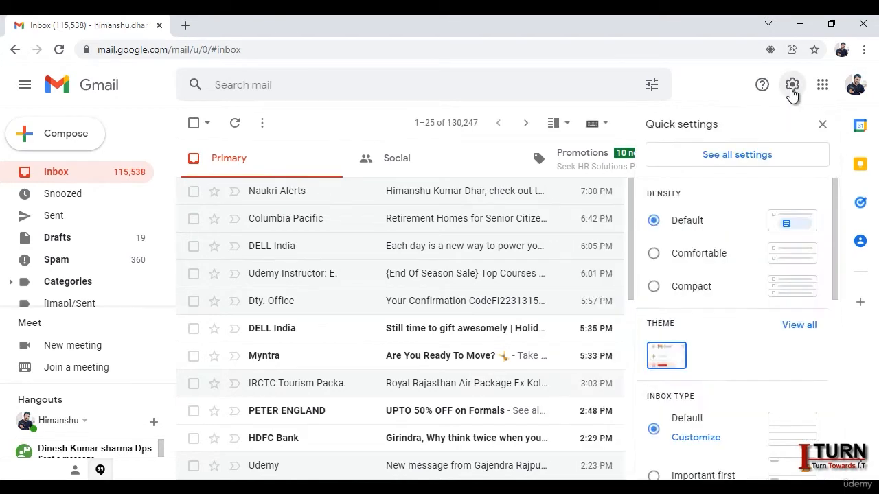
Step: Select 'Keyboard shortcuts on' in the General settings and save the change
left_click(740, 162)
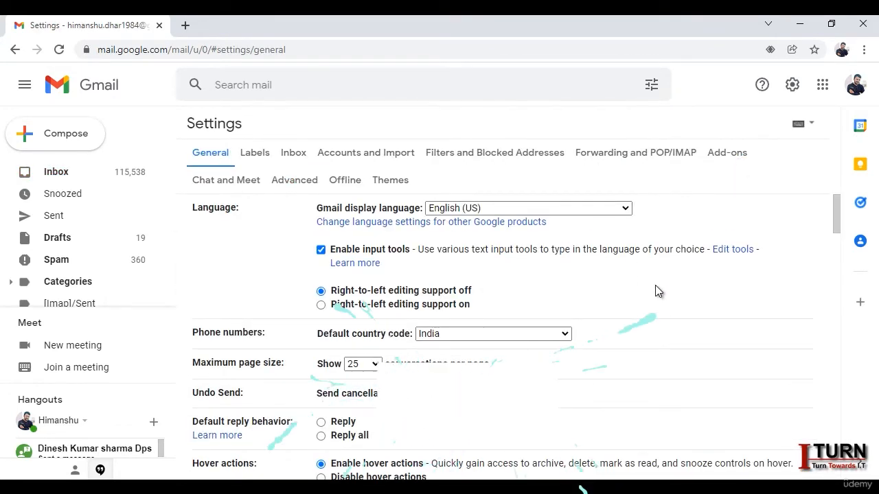
scroll(656, 286, "down", 4)
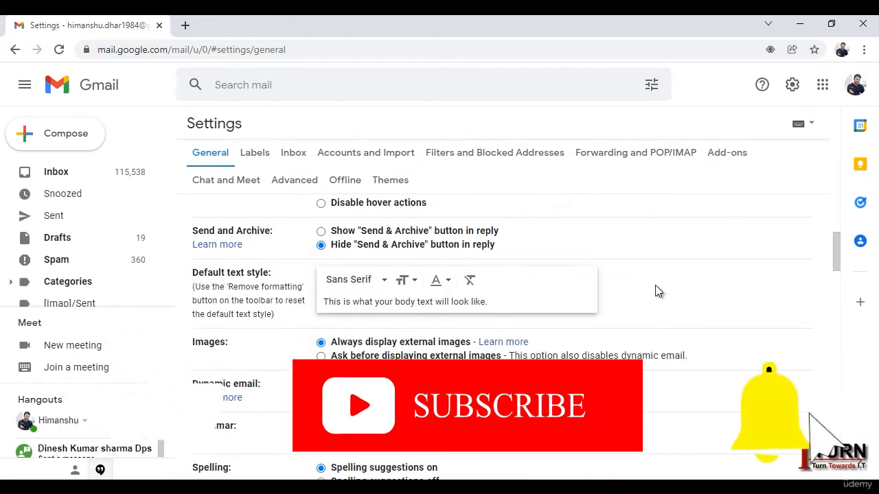
scroll(655, 291, "down", 3)
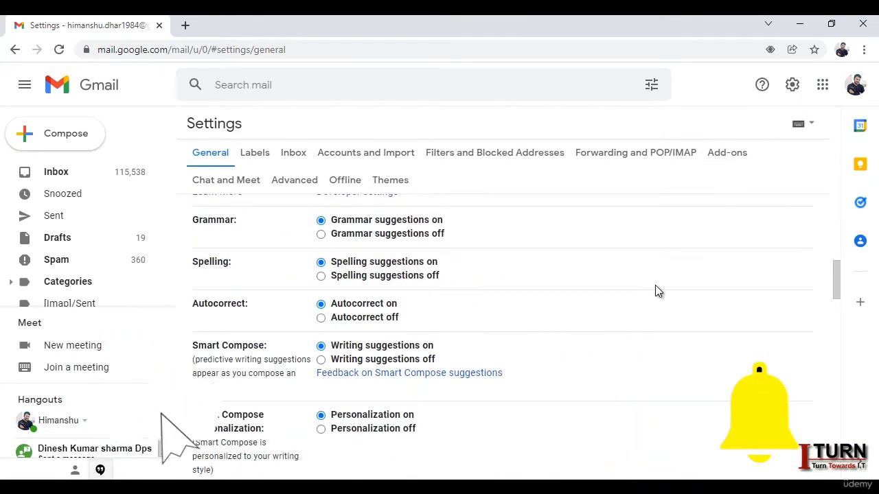
scroll(655, 291, "down", 3)
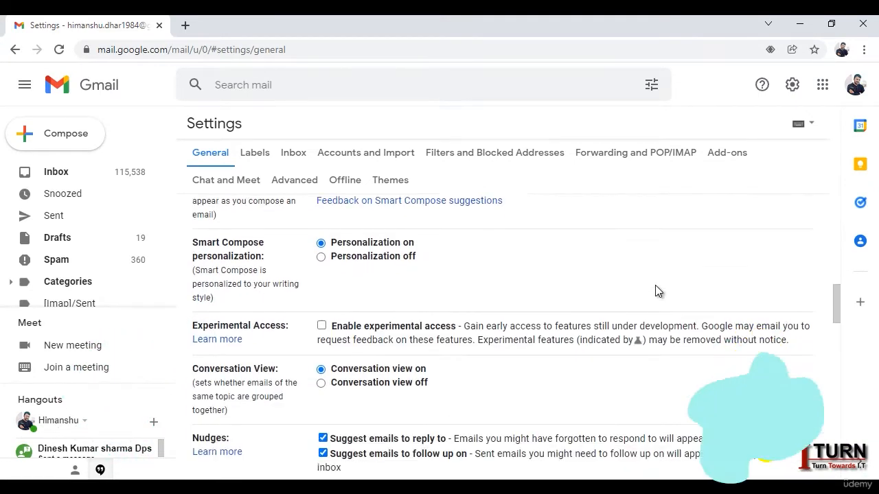
scroll(656, 287, "down", 4)
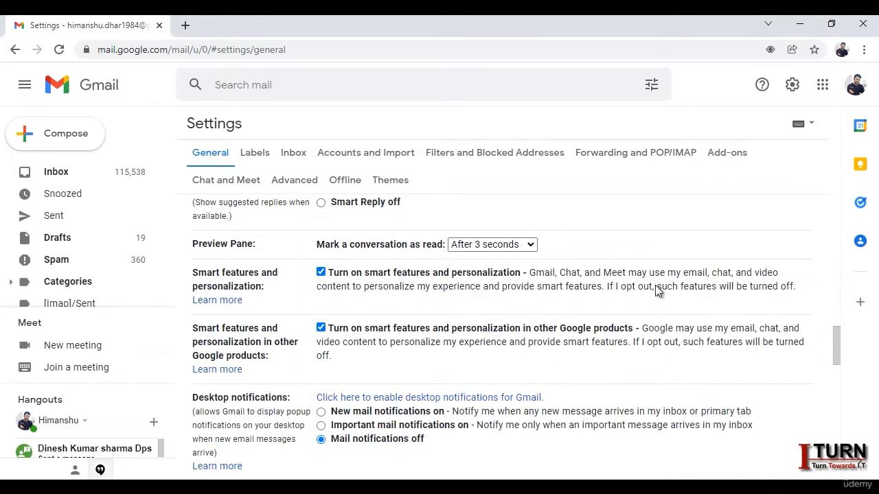
scroll(655, 285, "down", 3)
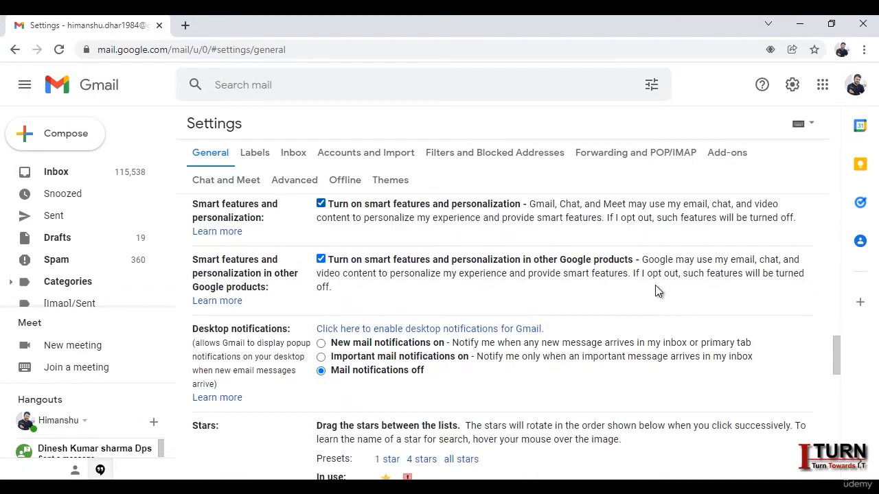
scroll(655, 285, "down", 1)
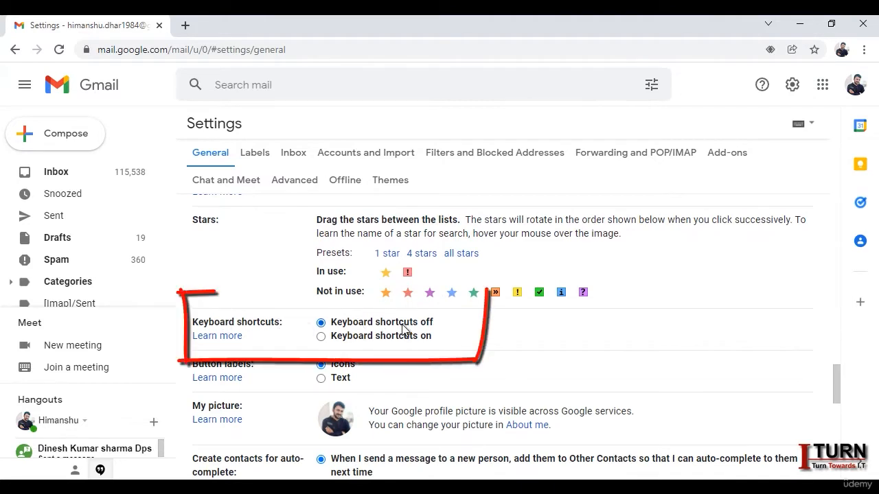
left_click(321, 336)
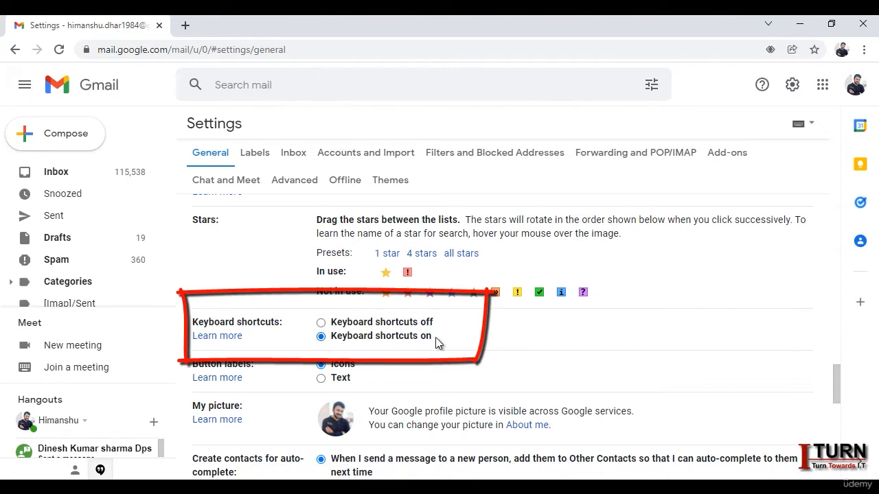
scroll(502, 333, "down", 10)
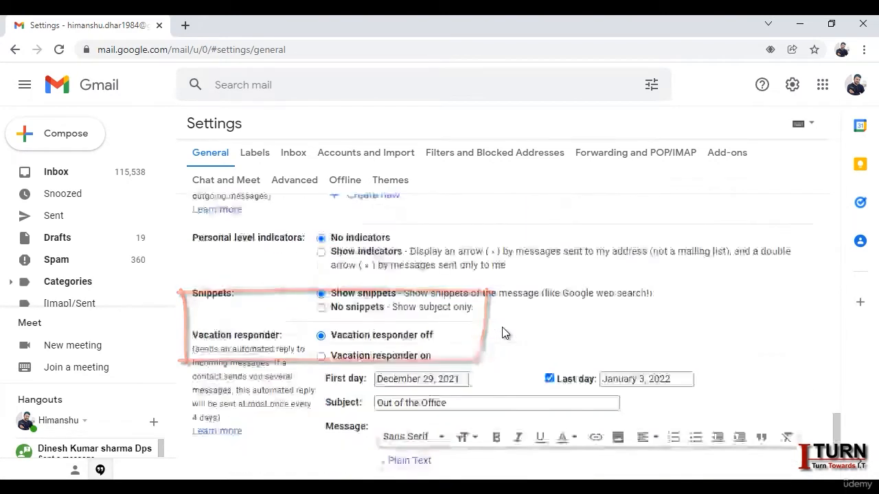
left_click(459, 407)
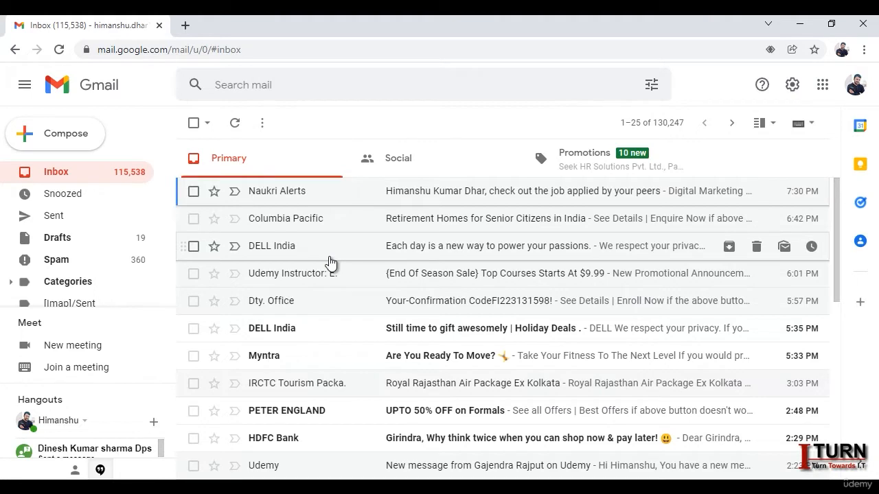
Step: Write an email to a suggested contact with subject 'test' and body 'chk', keeping it as a draft
key("c")
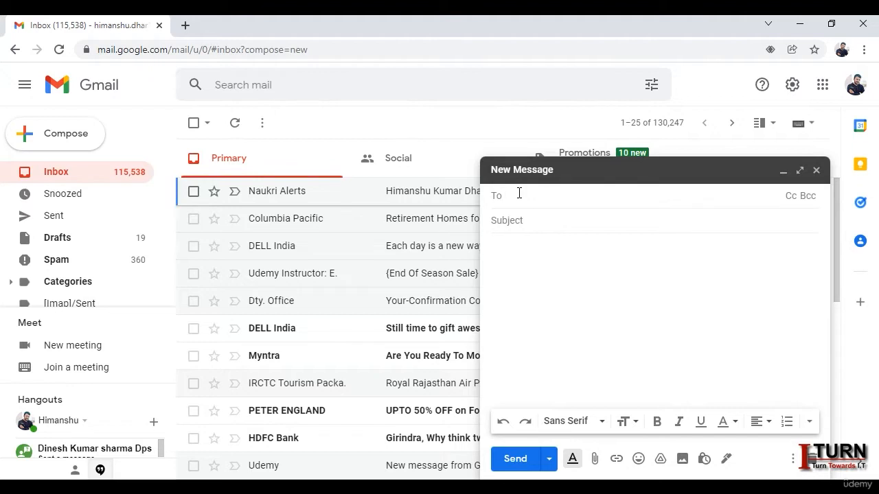
type("dwi")
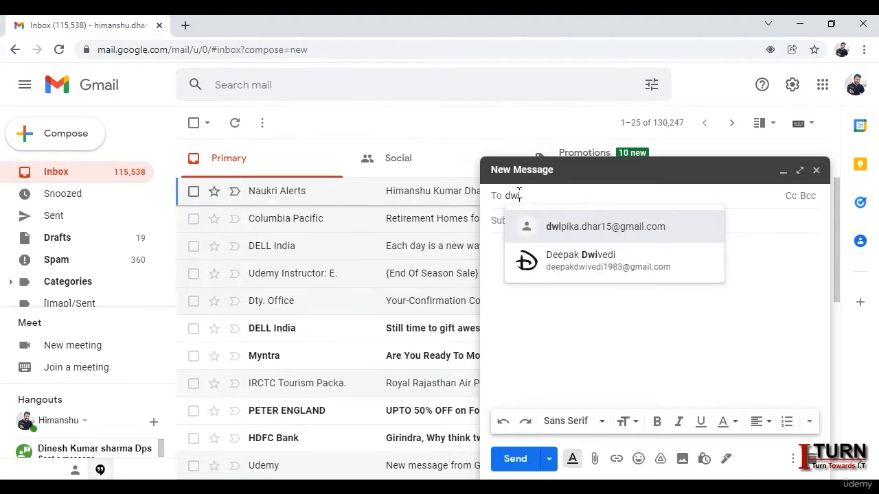
left_click(664, 264)
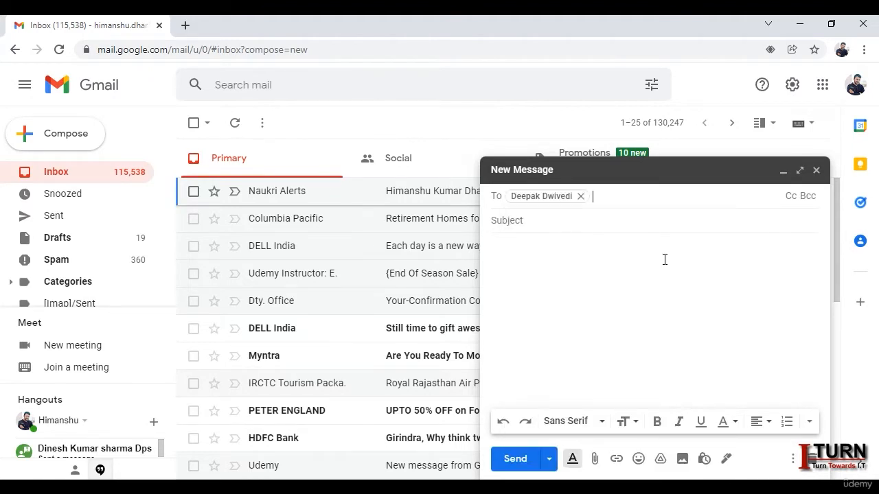
left_click(561, 226)
type("test")
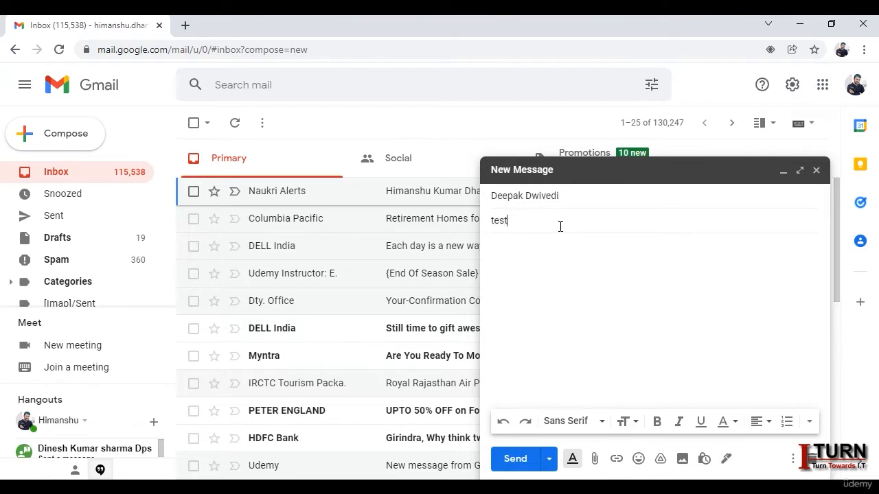
key("Tab")
type("ch")
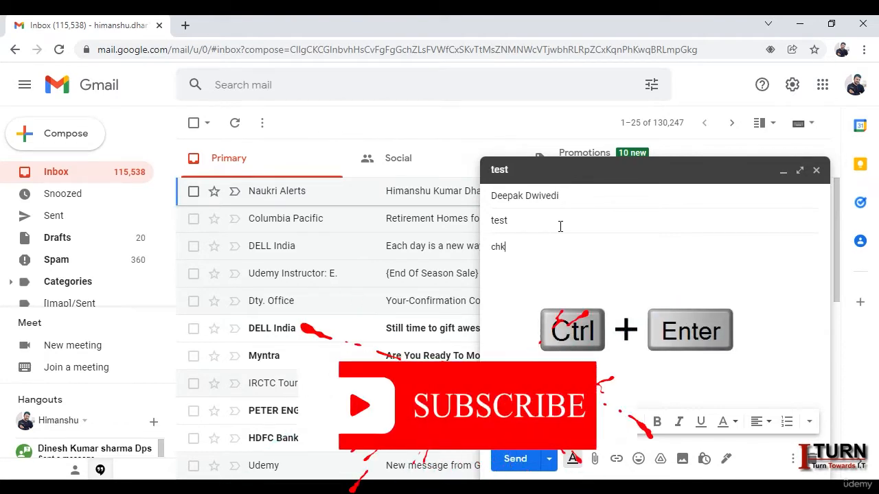
left_click(816, 169)
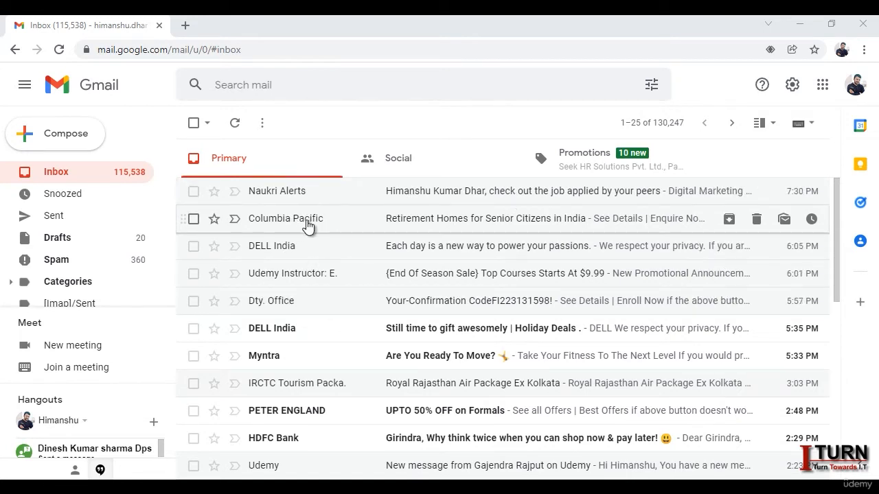
Step: Star the Columbia Pacific email and view the Starred label
left_click(215, 219)
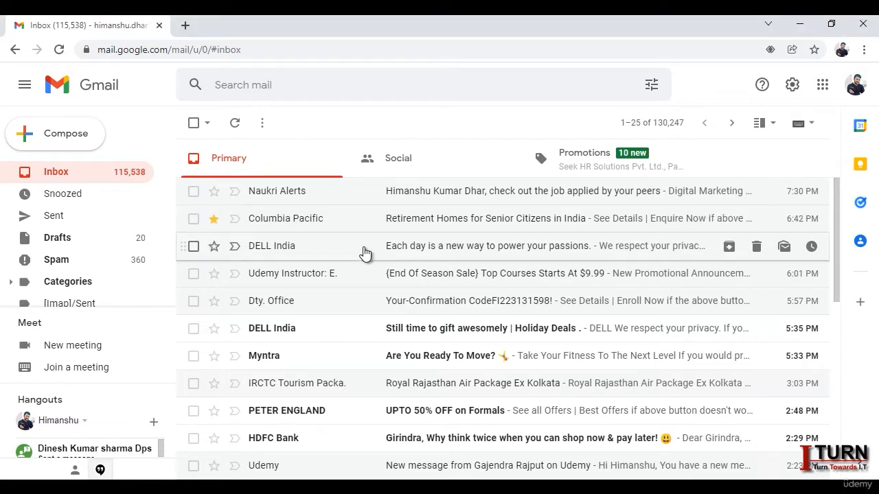
left_click_drag(172, 182, 160, 271)
left_click(54, 295)
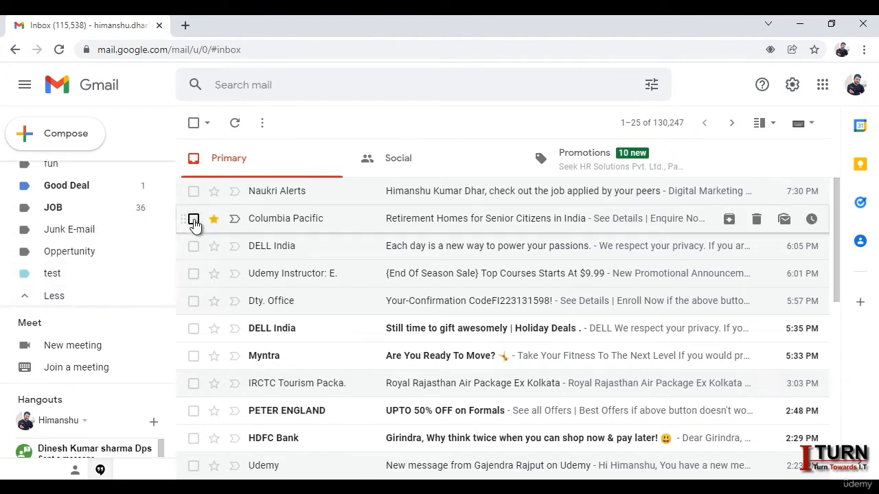
left_click_drag(171, 216, 170, 245)
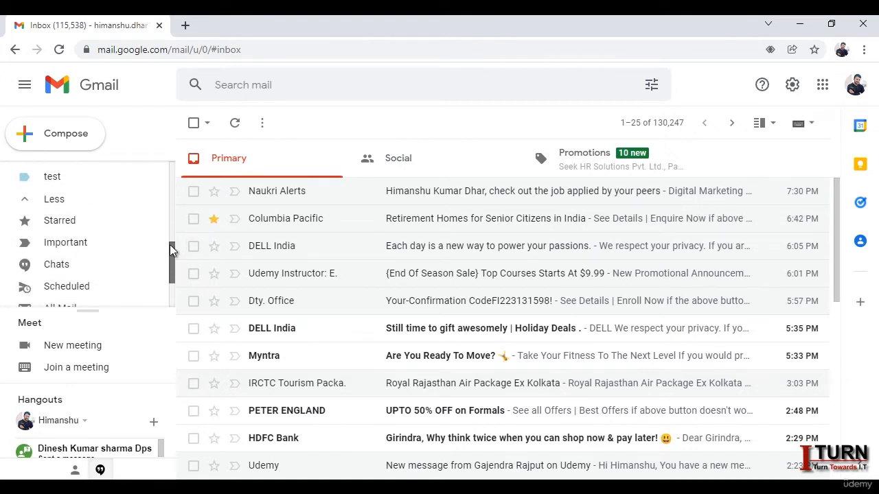
left_click(65, 221)
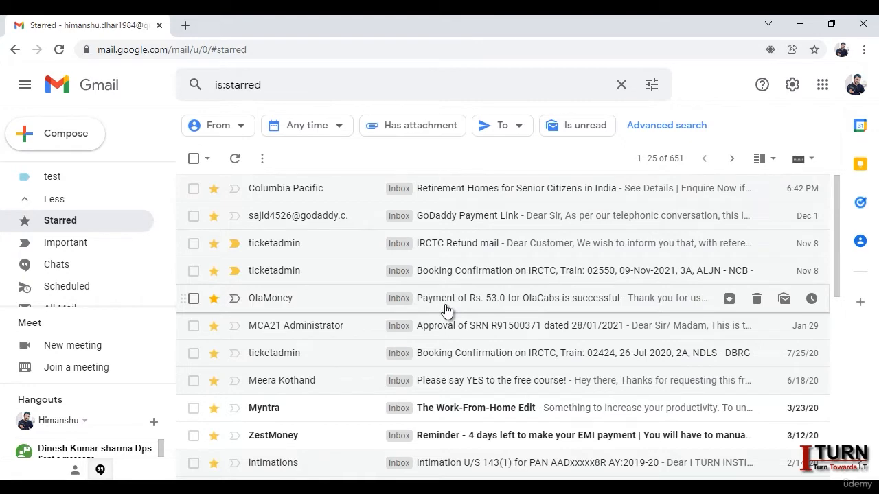
Step: Back in the inbox, unstar the Columbia Pacific message
scroll(171, 248, "down", 5)
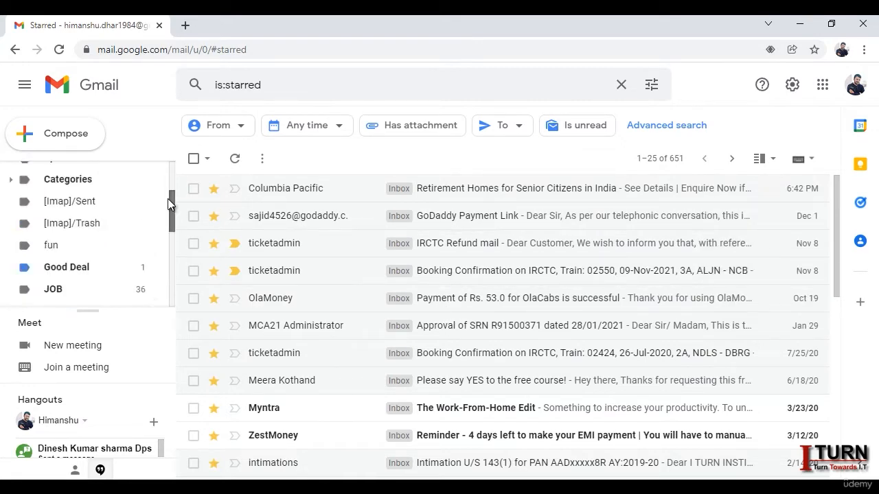
scroll(168, 198, "up", 5)
left_click(59, 172)
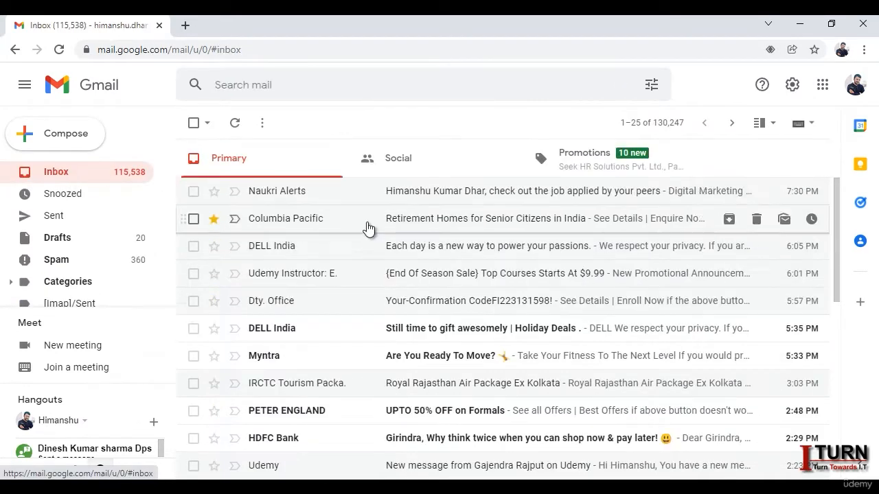
left_click(215, 221)
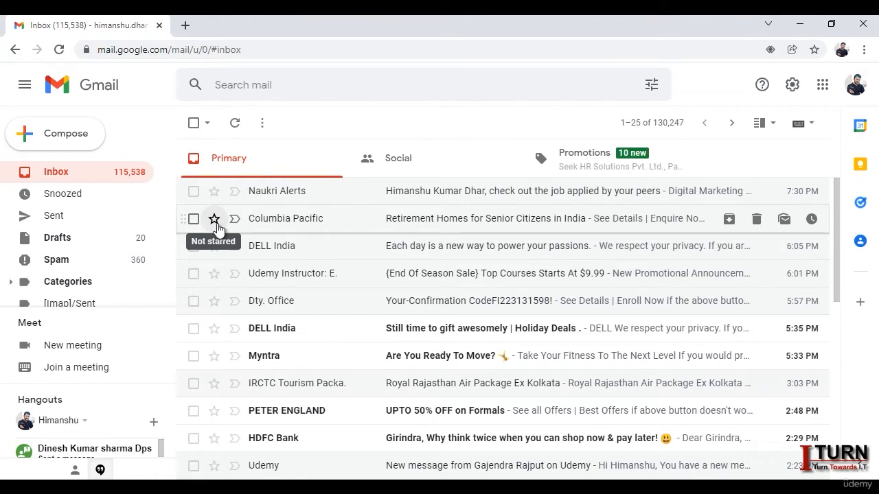
left_click(793, 85)
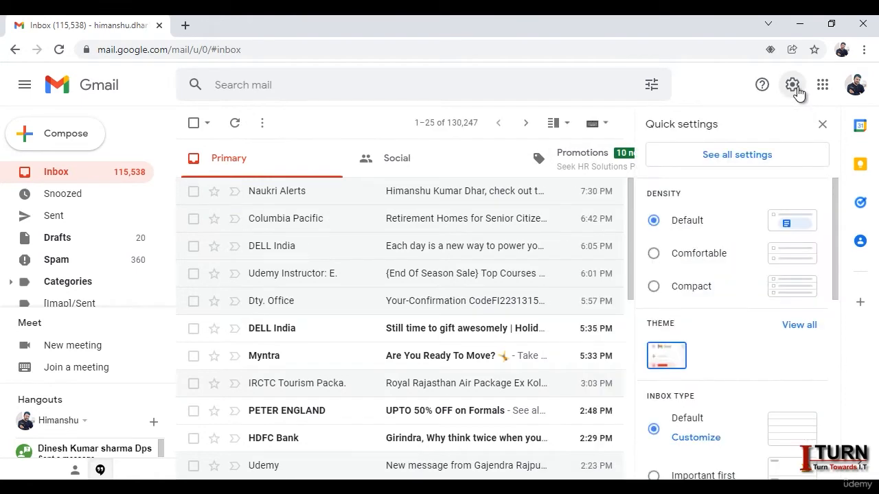
Step: In the General settings Stars section, try the 4-star and 1-star presets
left_click(753, 165)
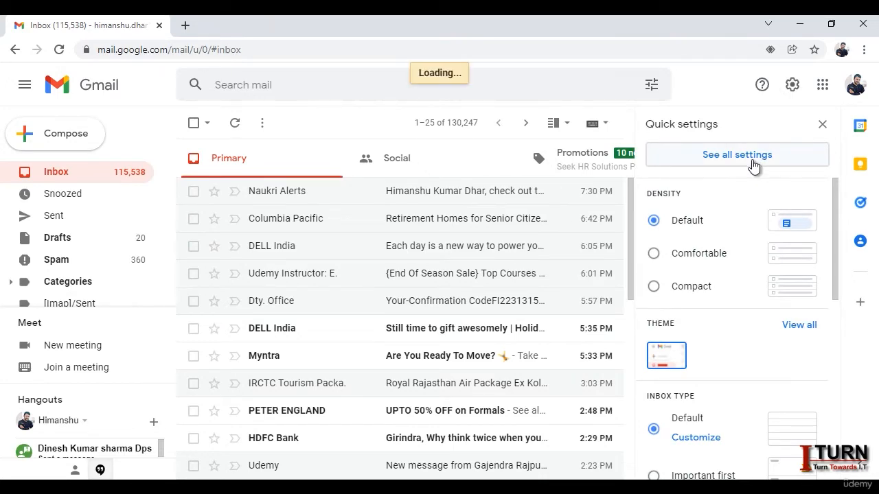
scroll(632, 278, "down", 6)
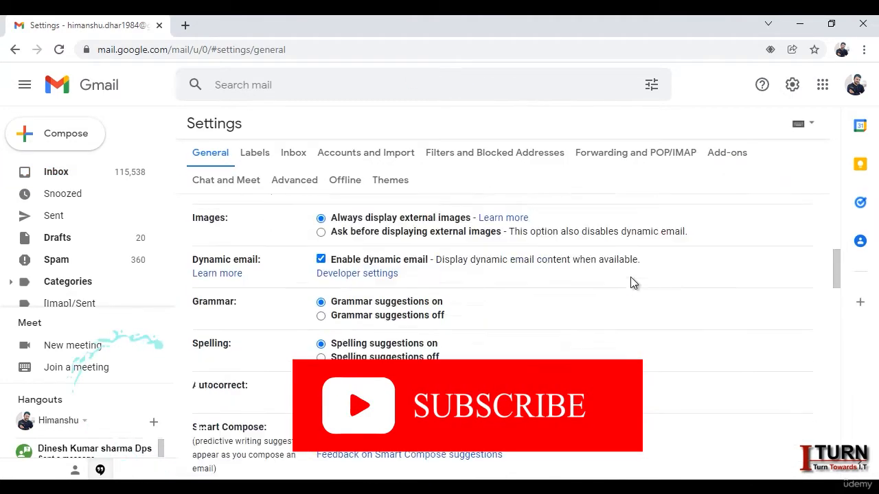
scroll(630, 276, "down", 6)
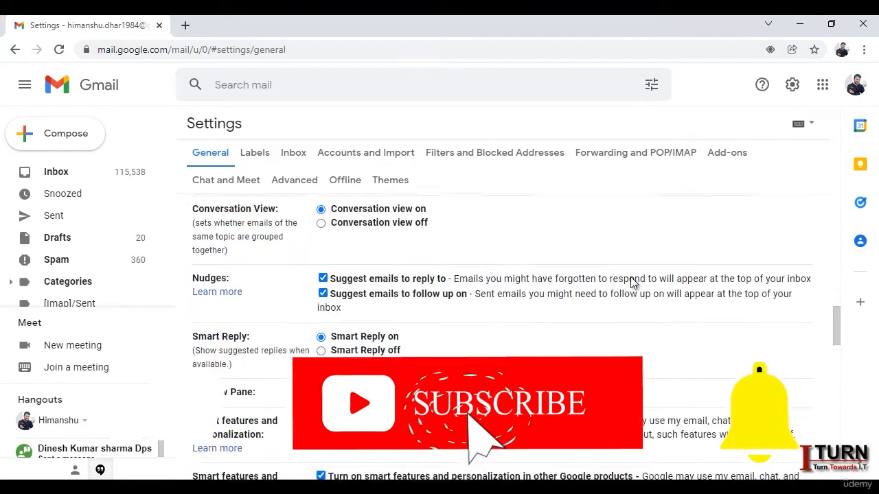
scroll(630, 278, "down", 5)
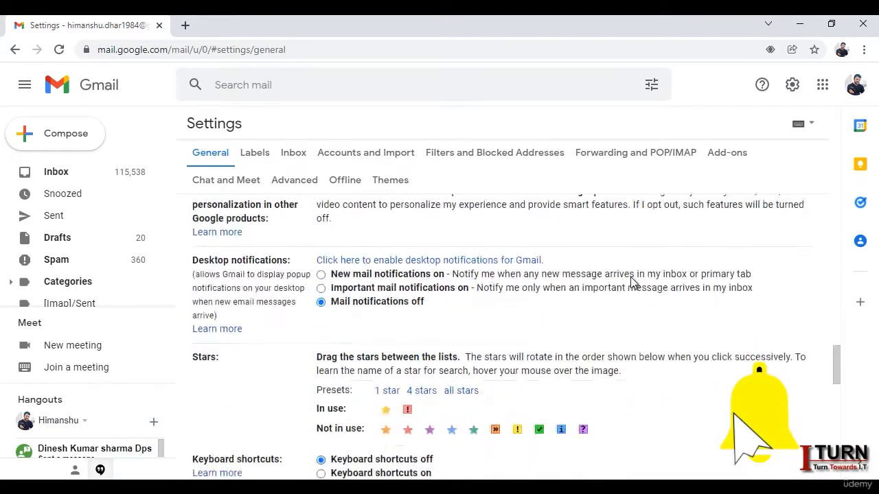
scroll(631, 278, "down", 1)
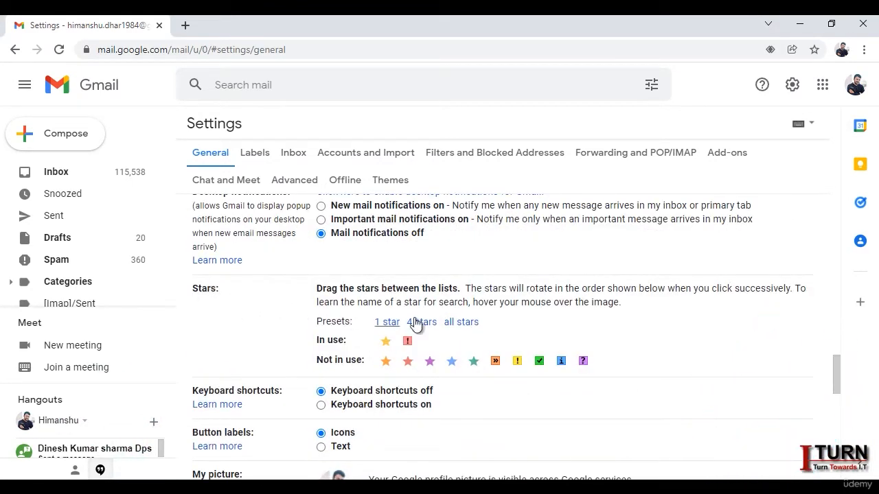
scroll(487, 313, "down", 2)
scroll(433, 284, "up", 1)
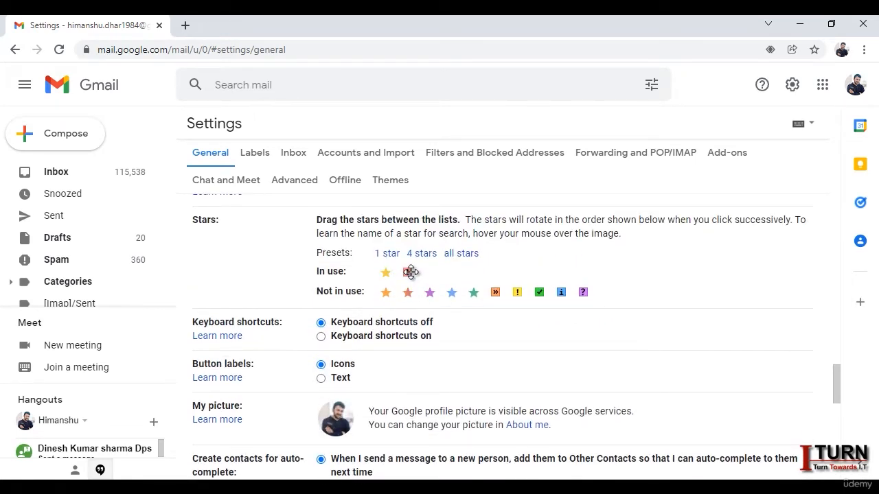
left_click_drag(412, 272, 585, 259)
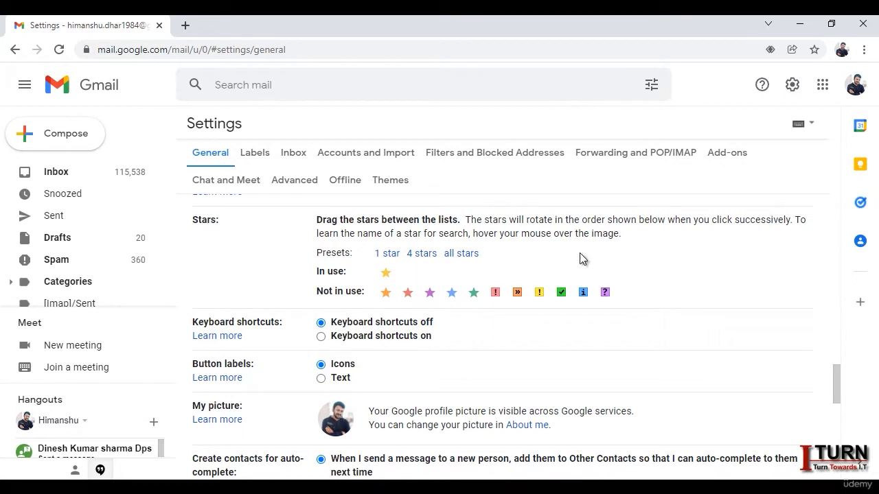
left_click(421, 255)
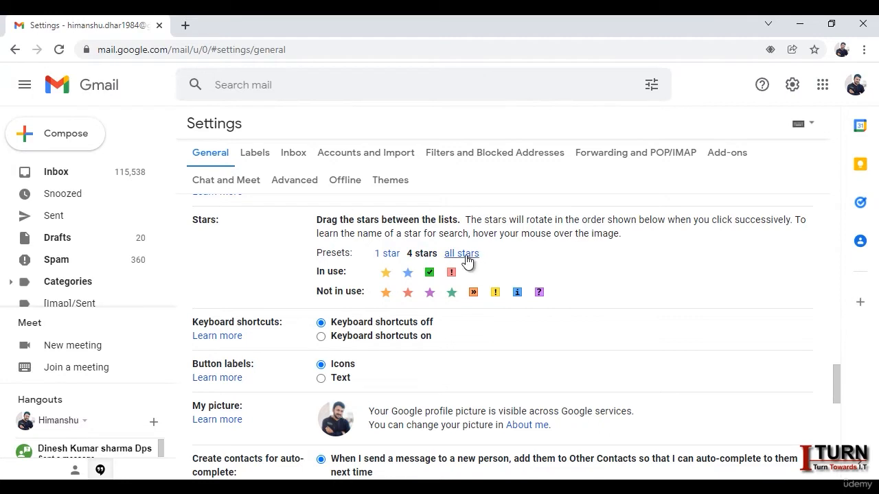
left_click(390, 254)
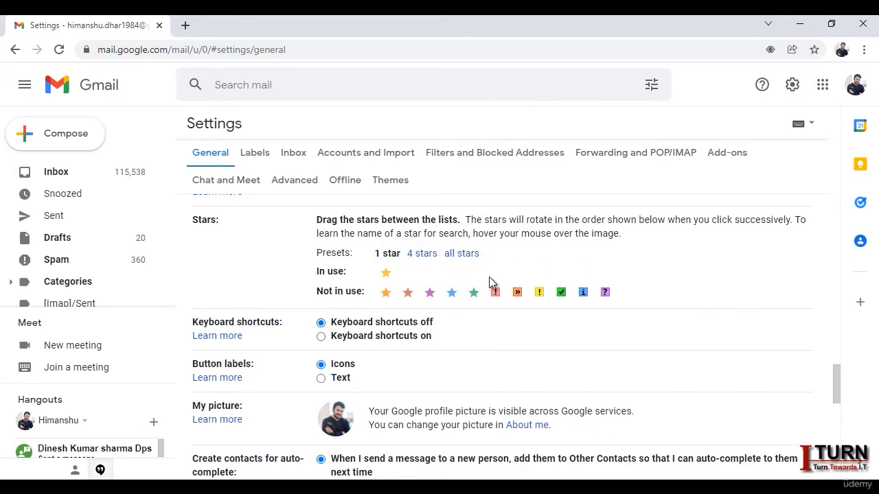
Step: Add red-bang and yellow-bang to the stars in use, save, and star Columbia Pacific
left_click_drag(495, 292, 409, 274)
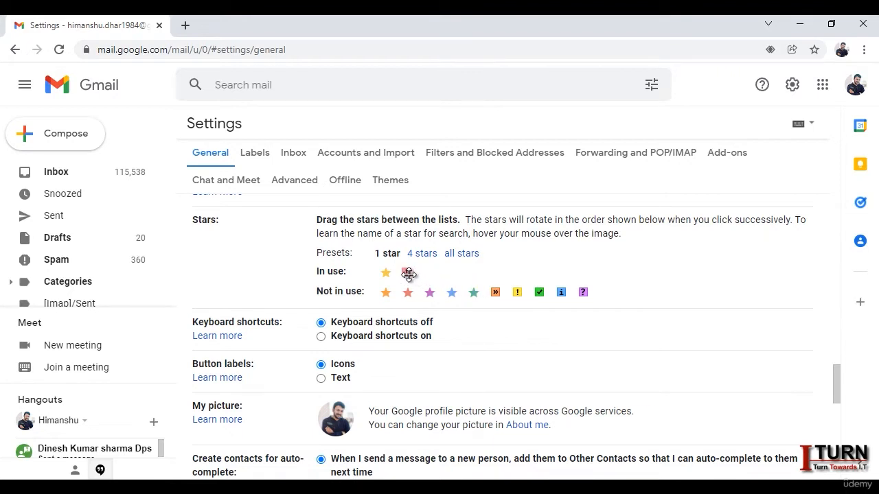
left_click_drag(518, 292, 429, 274)
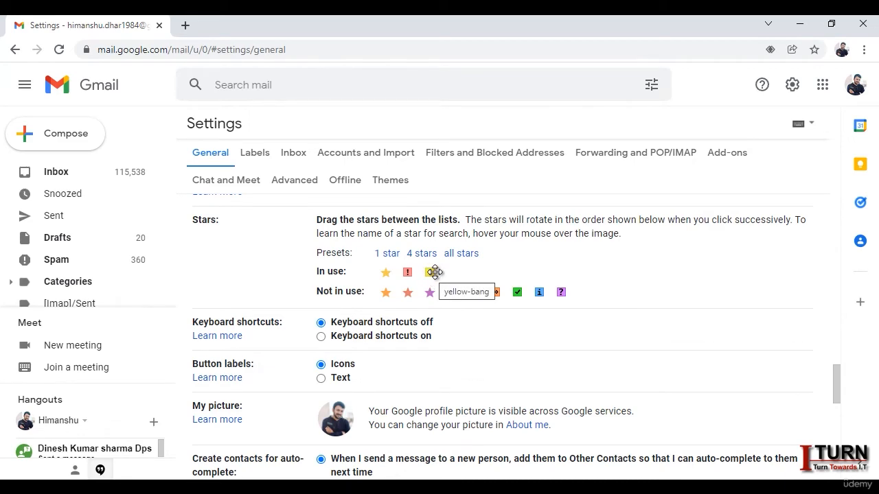
scroll(497, 299, "down", 10)
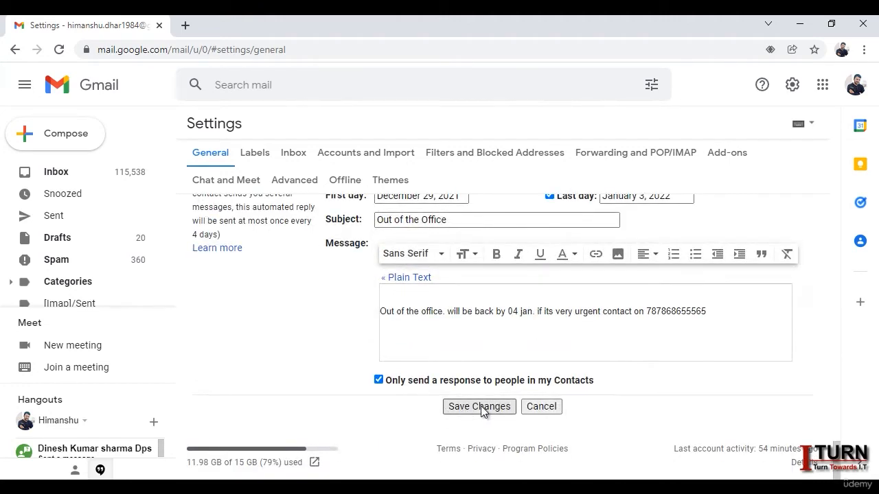
left_click(480, 405)
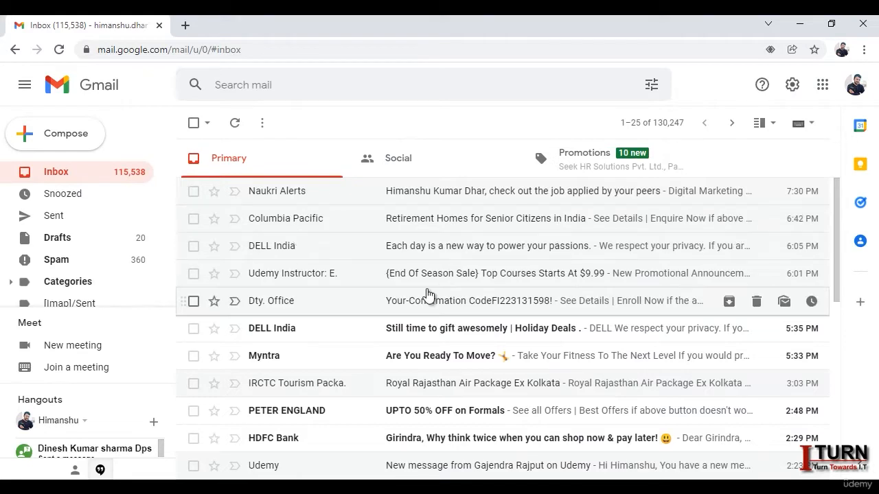
left_click(215, 220)
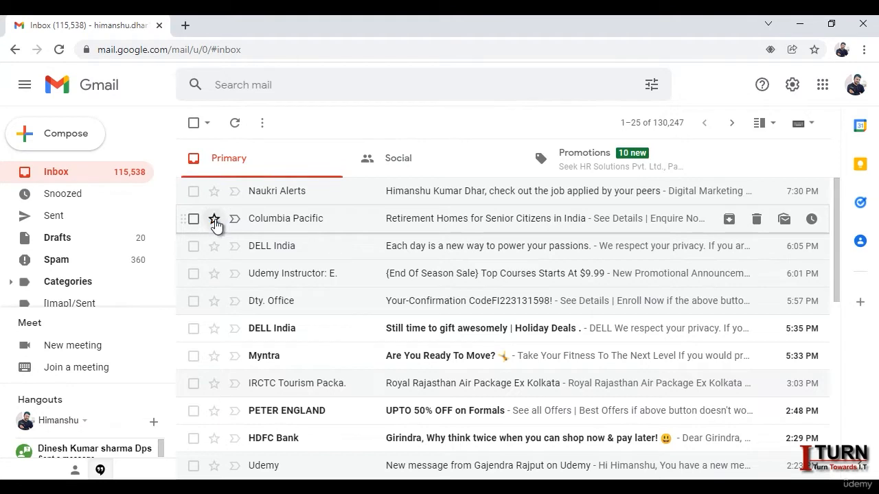
Step: Cycle the Columbia Pacific marker through the star types until it shows the red-bang
left_click(214, 221)
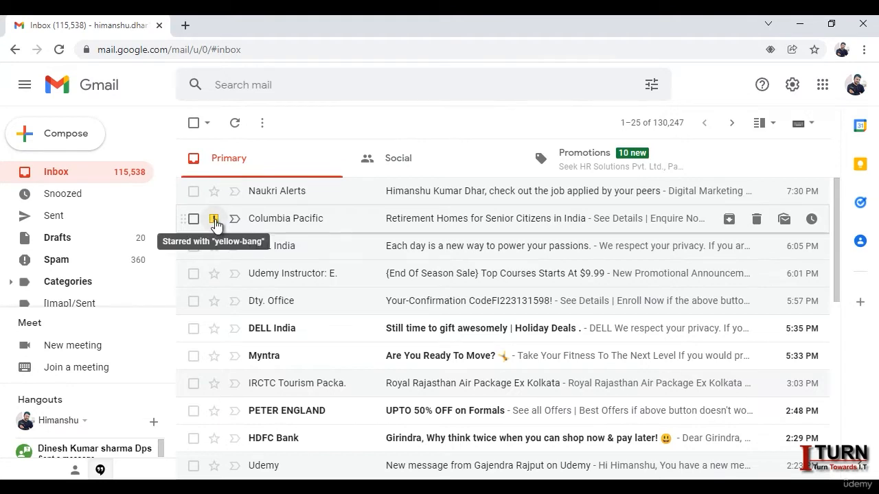
left_click(214, 220)
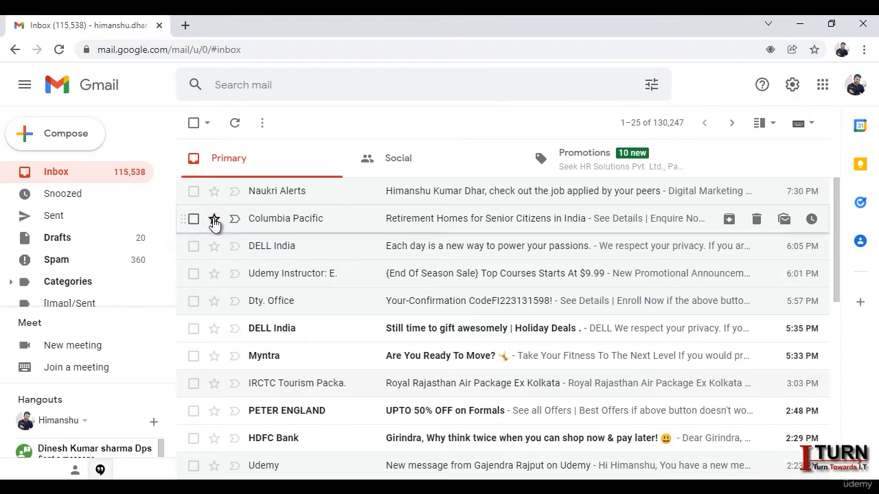
left_click(214, 221)
left_click(214, 221)
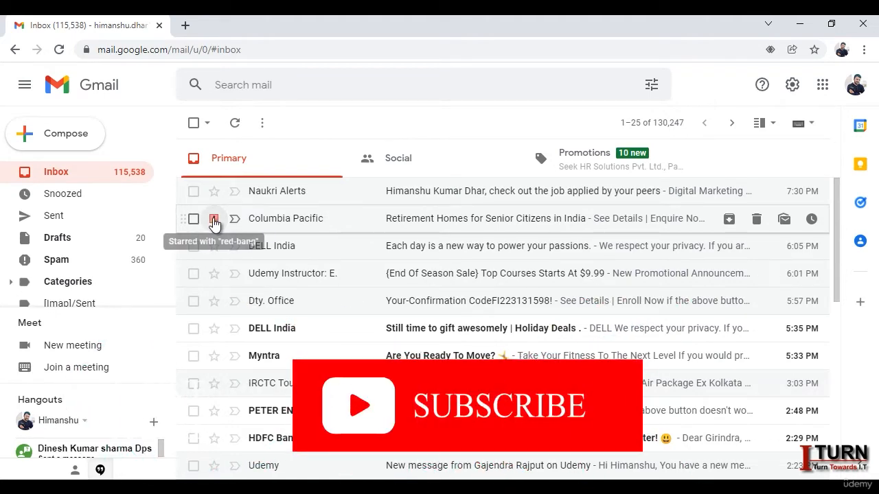
left_click(214, 222)
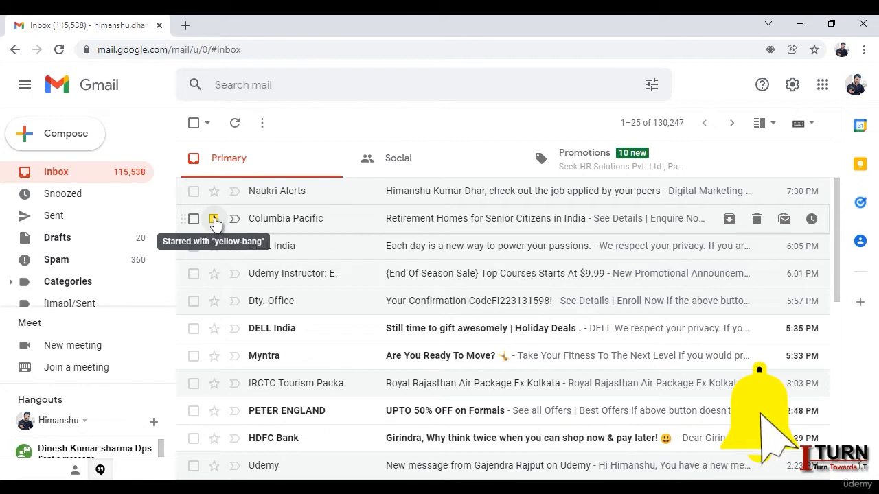
left_click(213, 221)
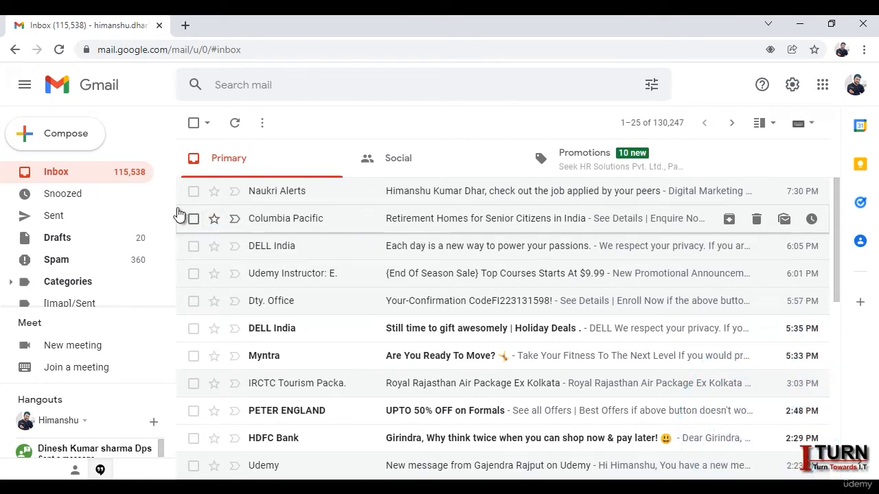
left_click(214, 221)
left_click(214, 222)
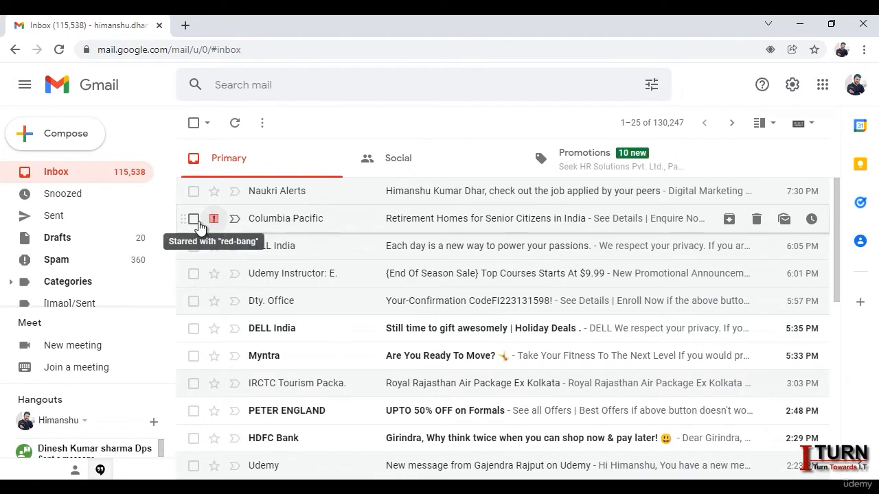
left_click_drag(171, 210, 161, 300)
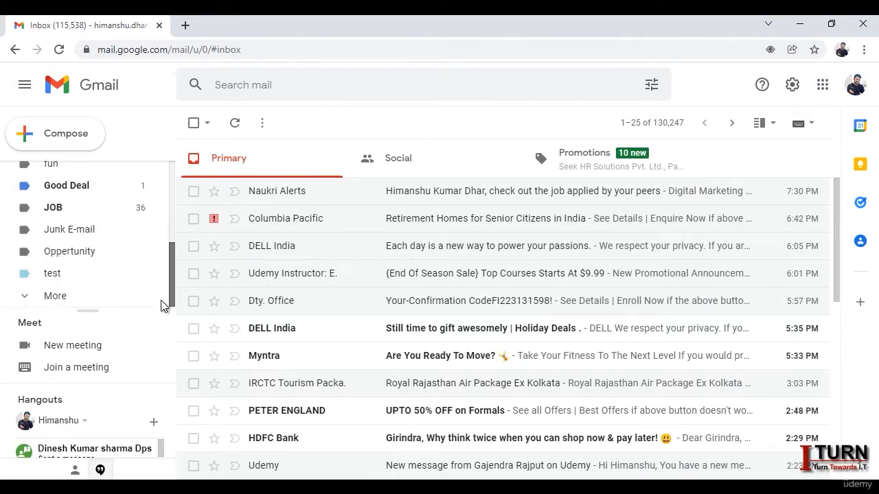
left_click(72, 302)
left_click_drag(173, 234, 172, 267)
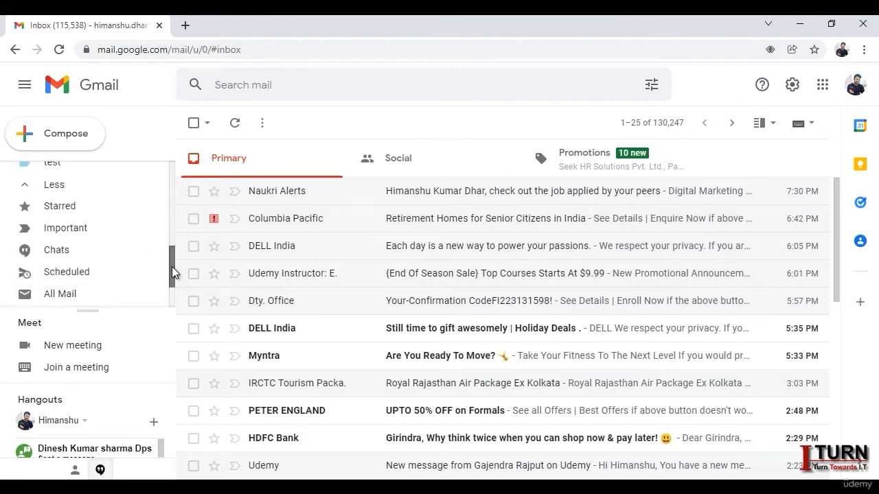
left_click(71, 212)
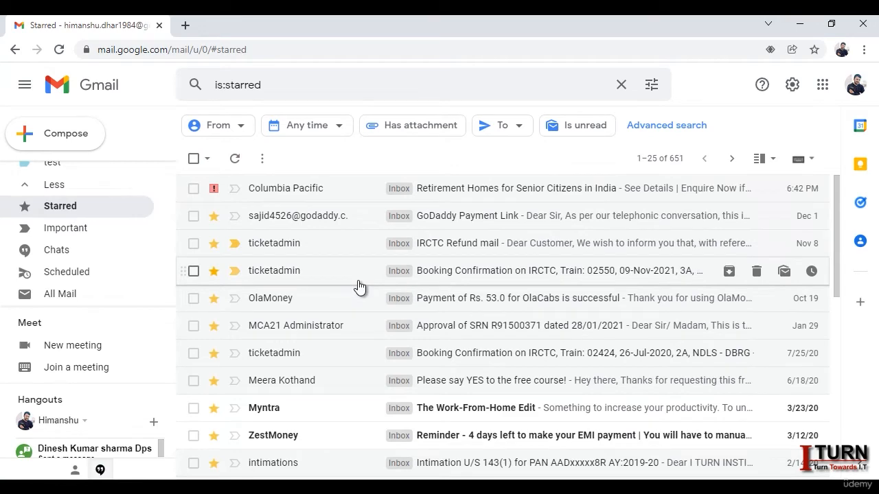
left_click_drag(171, 253, 171, 163)
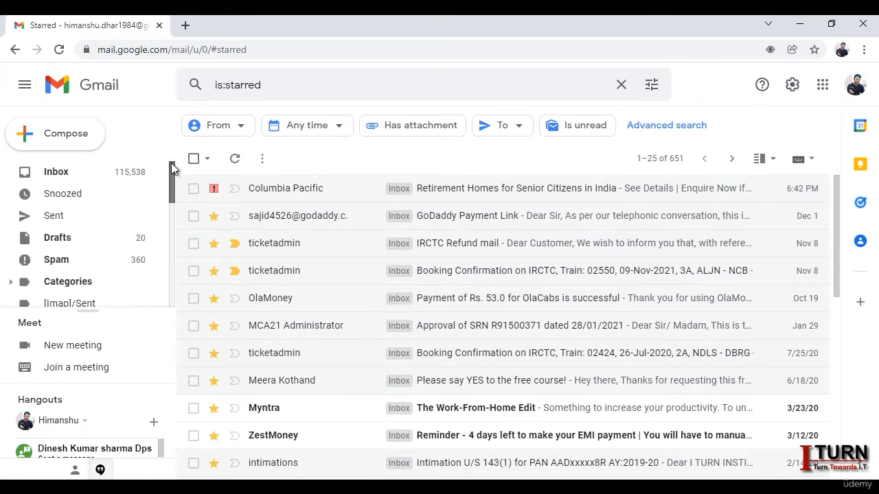
left_click(107, 174)
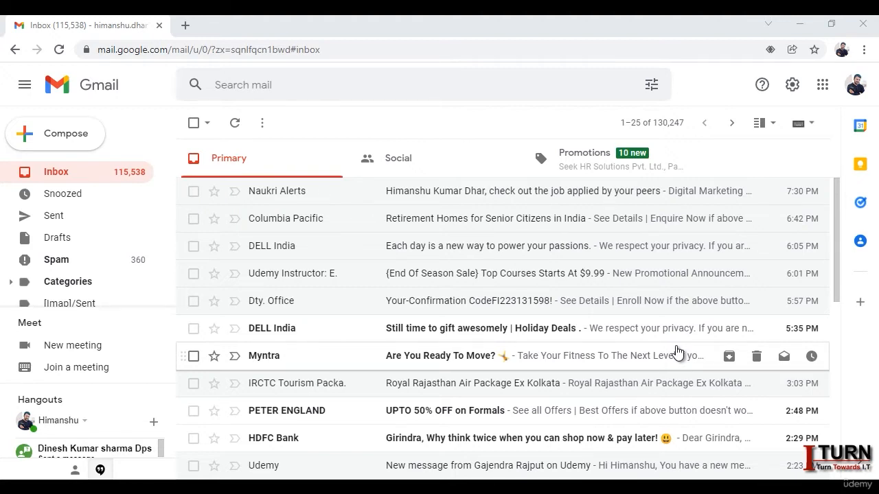
Step: Save the Advanced settings with Templates enabled
left_click(793, 92)
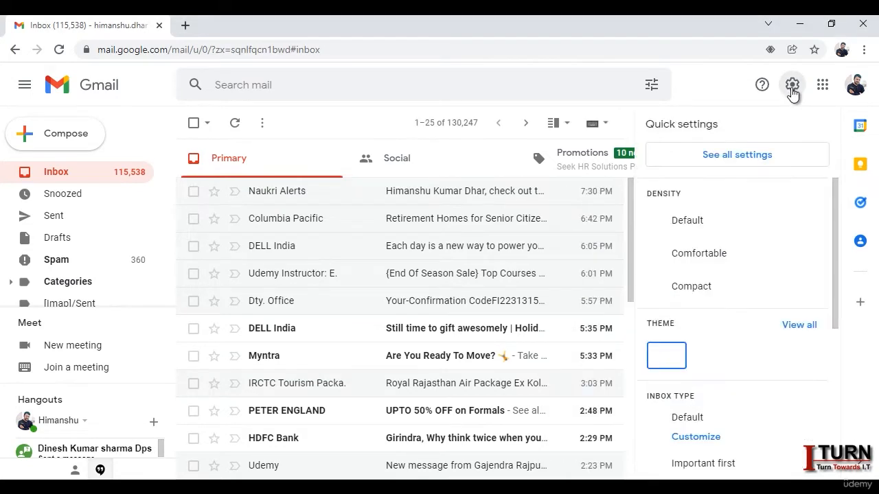
left_click(749, 167)
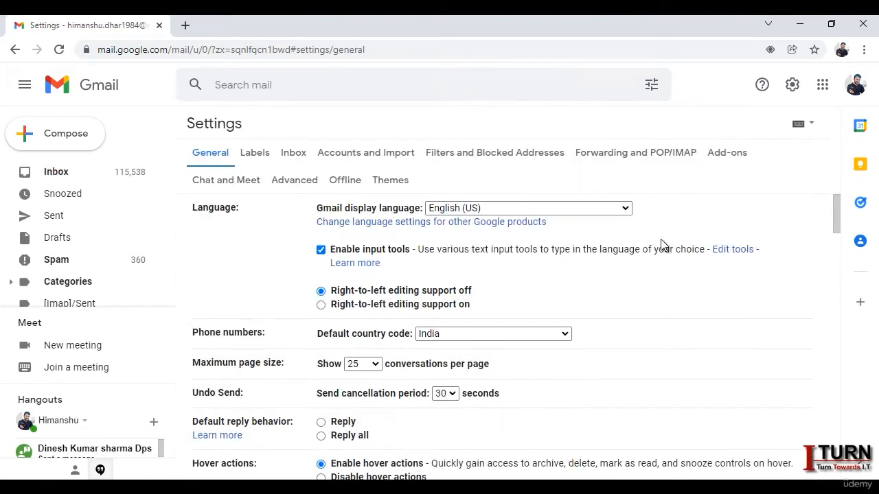
left_click(294, 184)
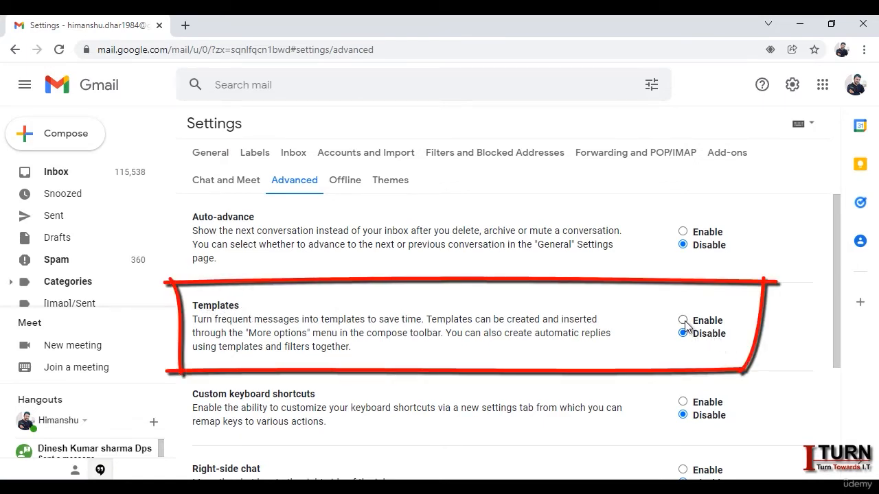
scroll(716, 336, "down", 3)
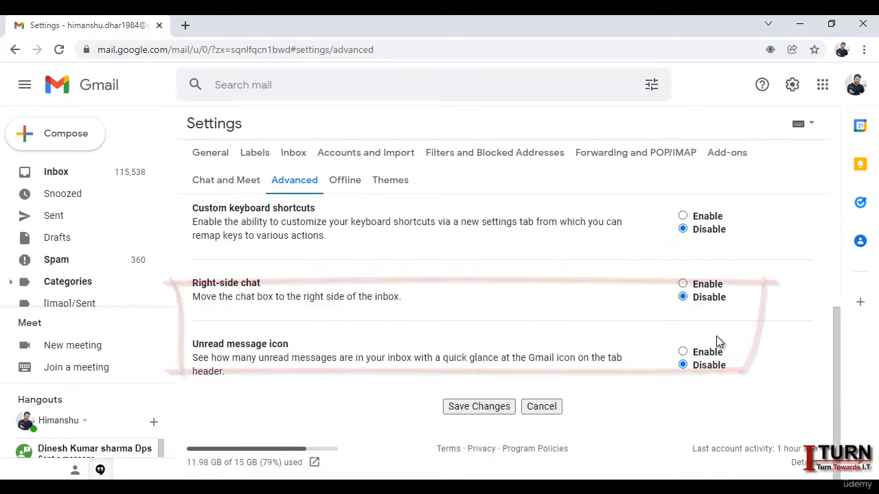
left_click(495, 407)
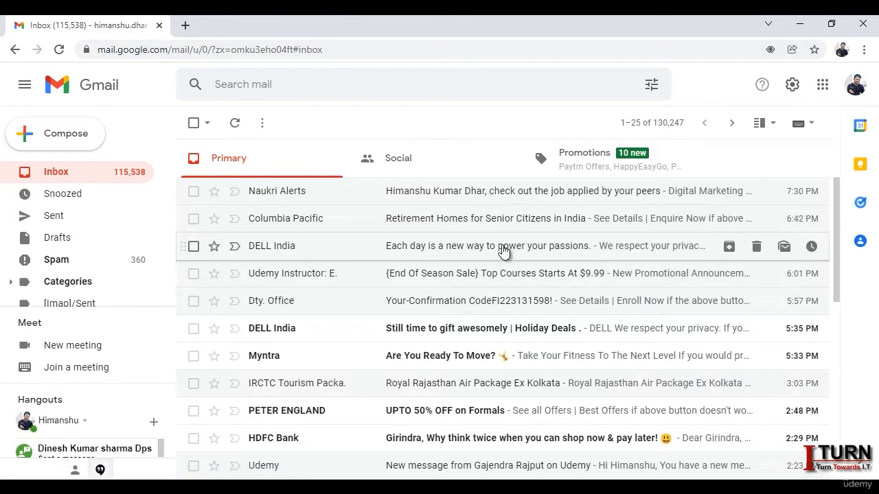
Step: Draft a message titled 'Info about Course' with the pasted I TURN INSTITUTE course text as body
left_click(69, 146)
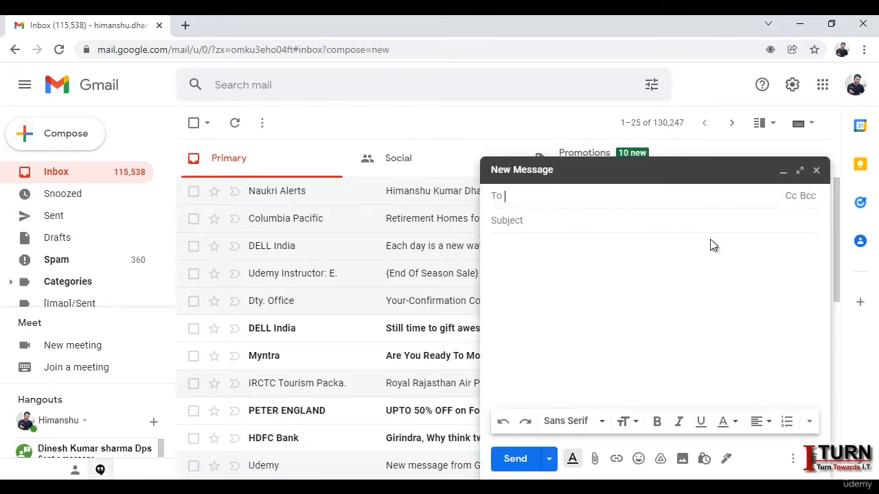
left_click(529, 220)
type("t")
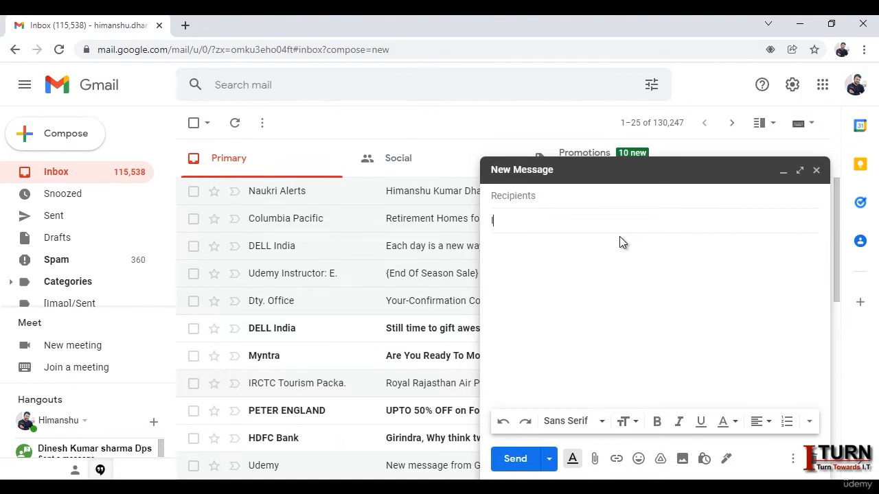
type("nfo about Course")
left_click(609, 267)
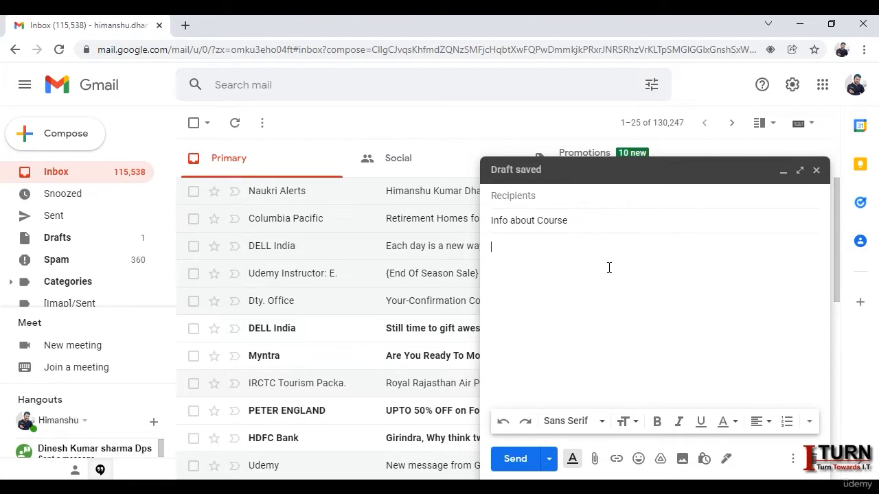
key("ctrl+v")
left_click_drag(815, 381, 810, 225)
left_click_drag(810, 202, 811, 185)
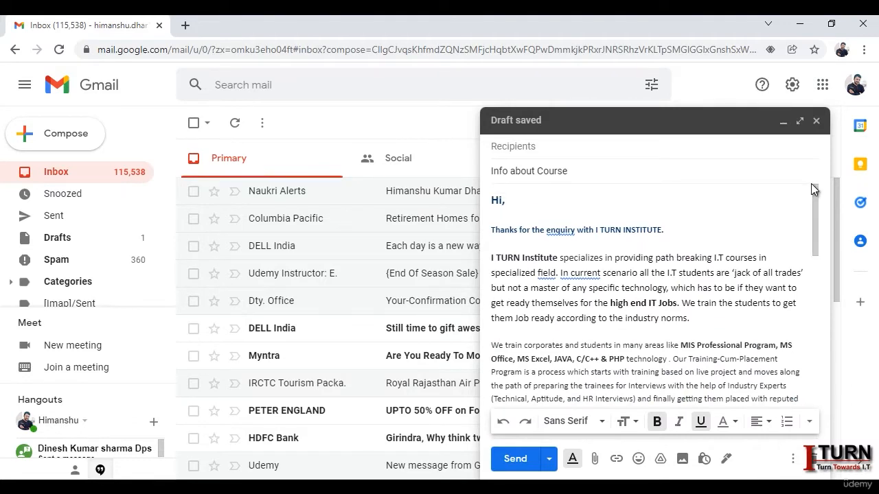
left_click(560, 231)
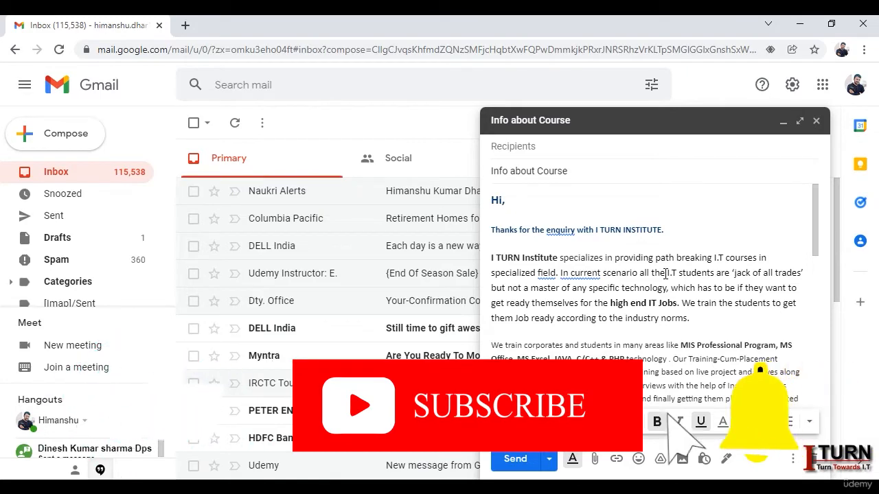
left_click_drag(814, 251, 826, 222)
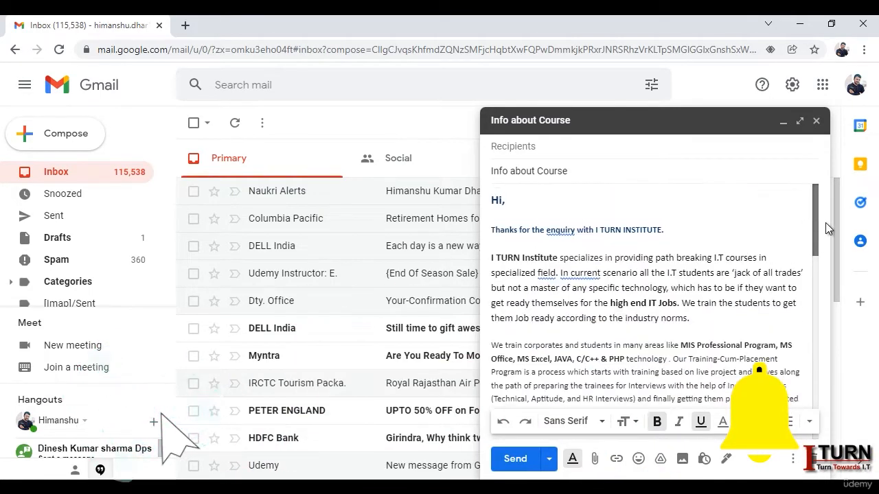
Step: Save the Info about Course draft as a new template called 'Course Info', then close the draft
left_click(793, 462)
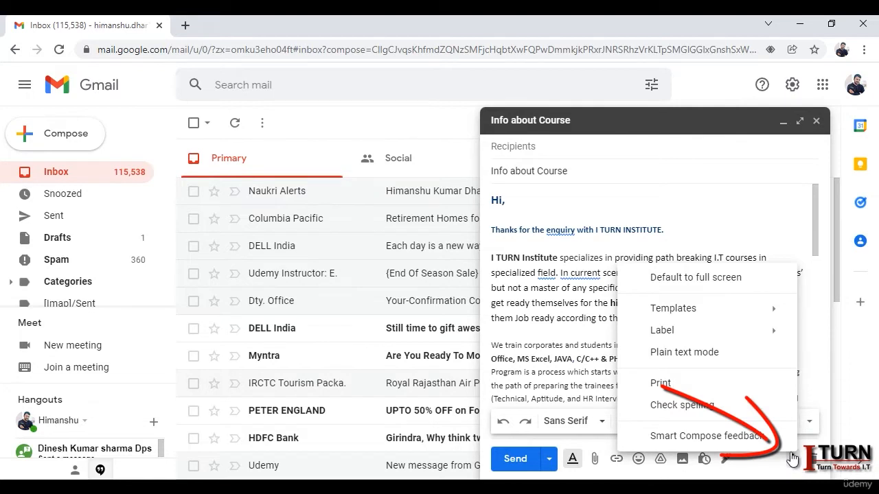
mouse_move(718, 311)
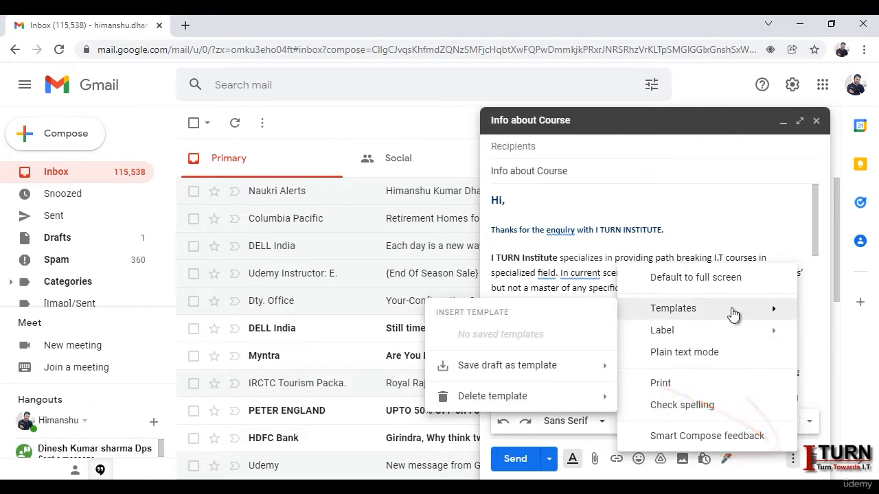
mouse_move(481, 374)
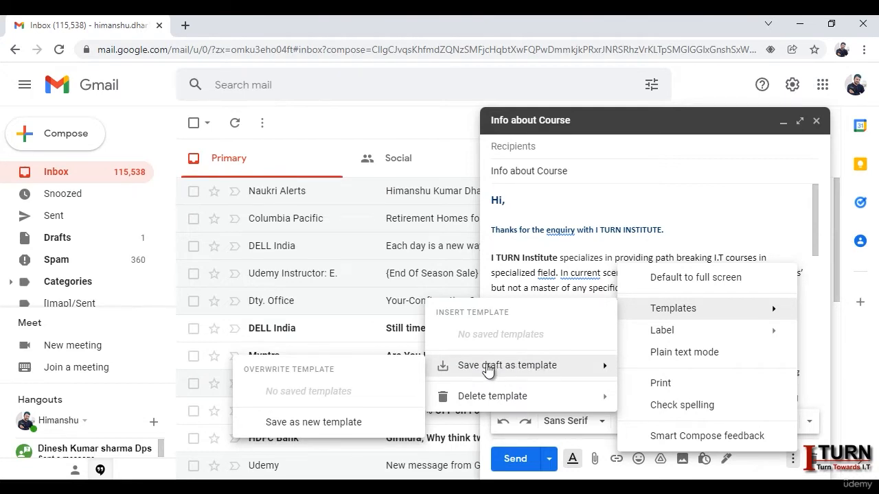
left_click(358, 423)
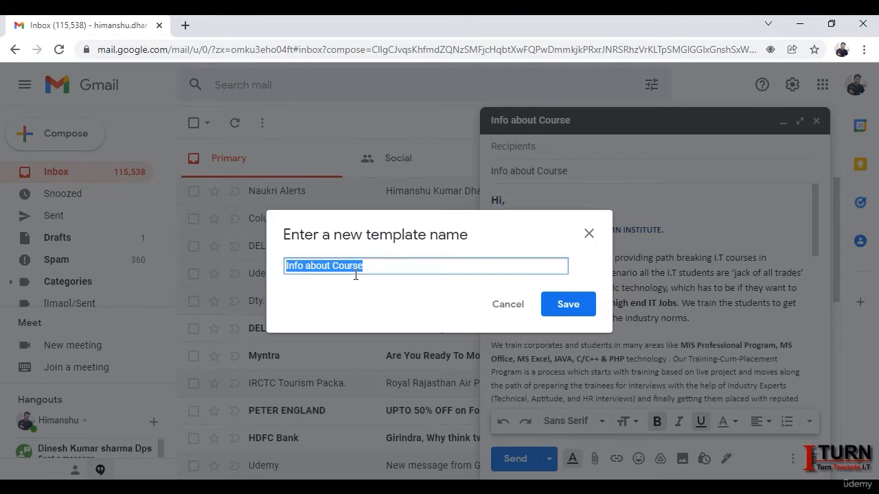
type("Cou")
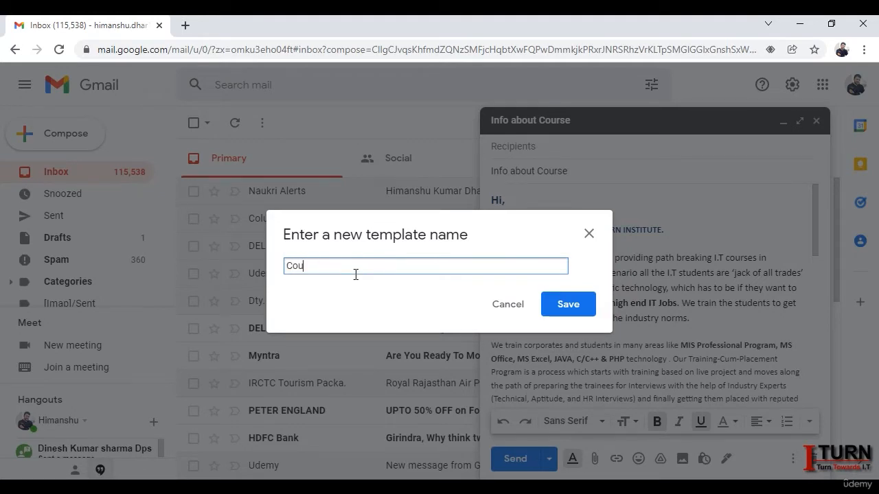
type("rse Info")
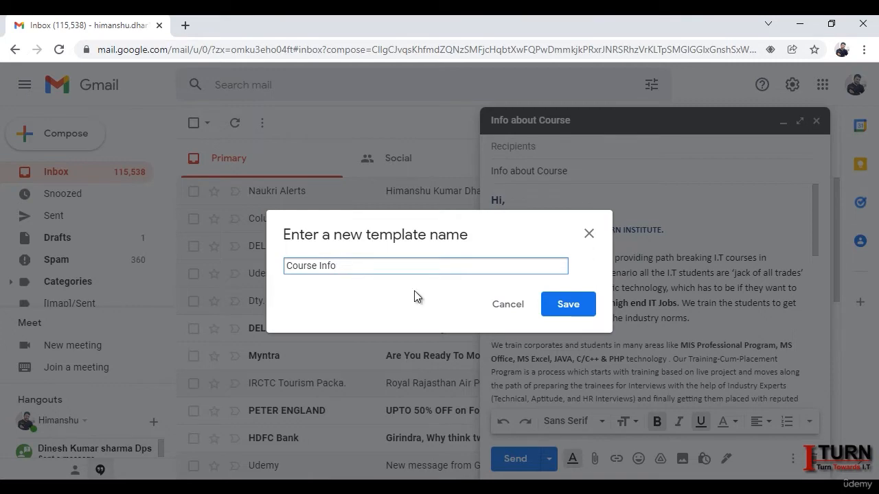
left_click(562, 304)
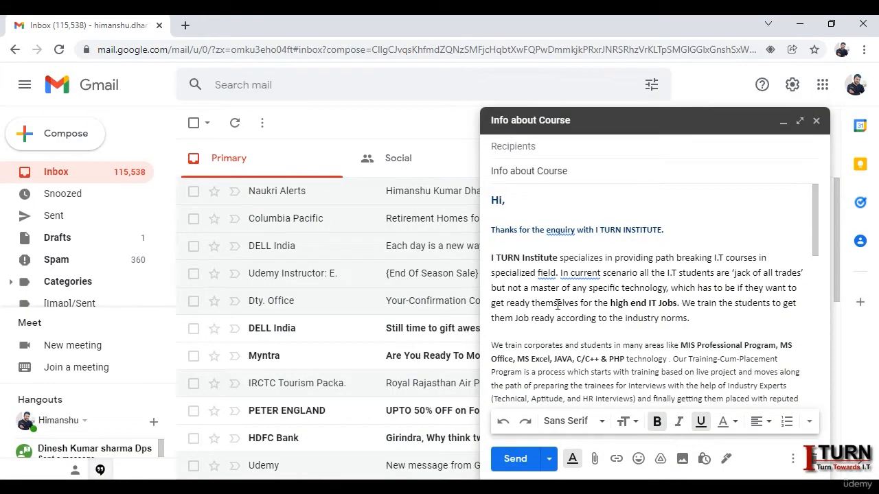
left_click(816, 122)
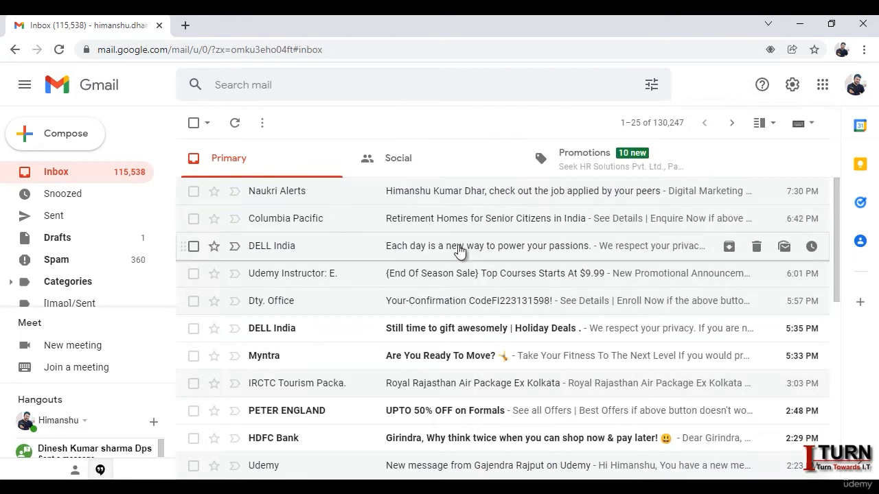
left_click(79, 143)
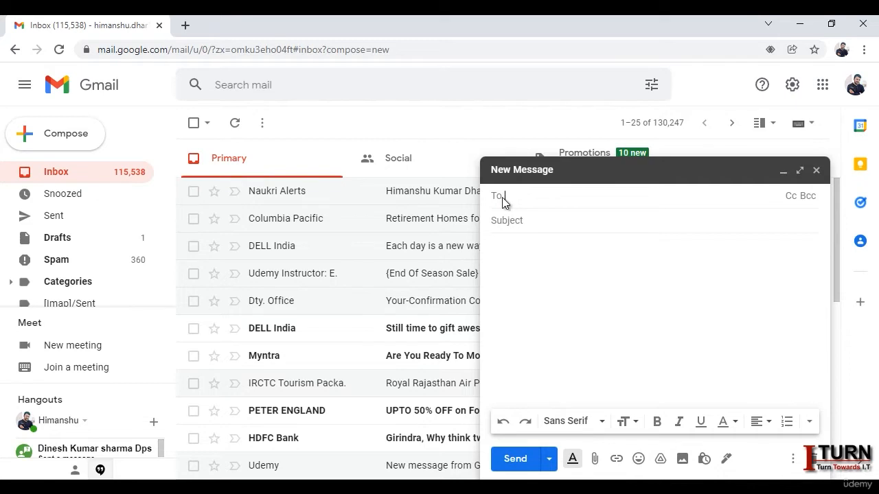
left_click(793, 460)
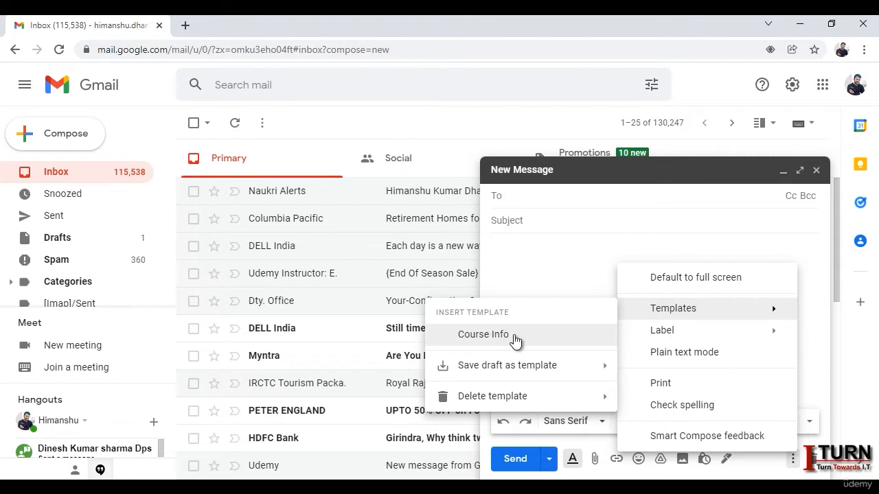
left_click(502, 340)
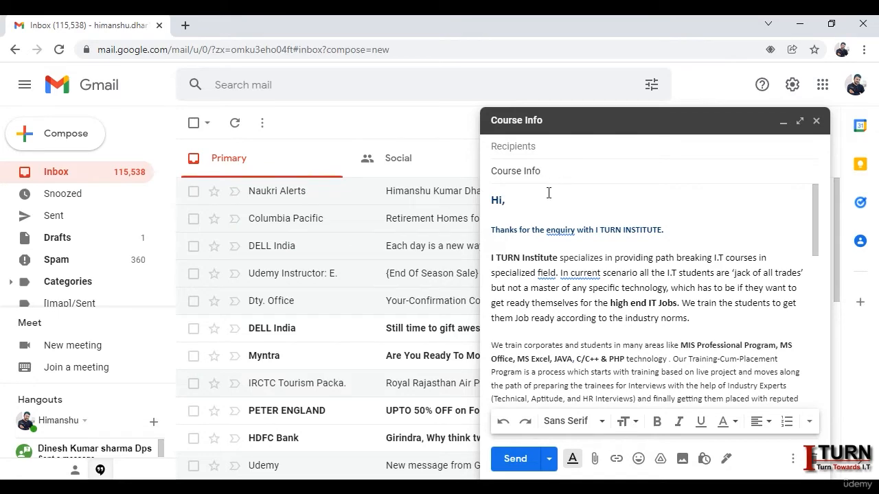
scroll(631, 290, "down", 3)
scroll(630, 290, "up", 5)
left_click(815, 121)
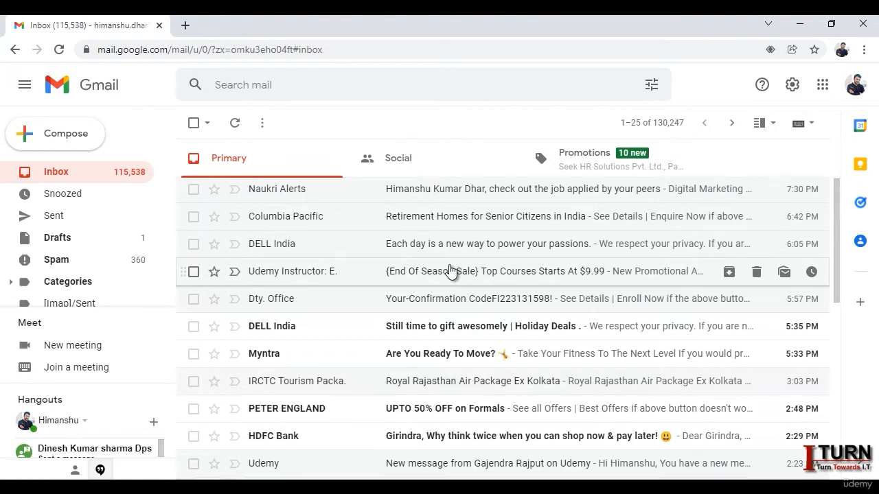
Step: Open the Naukri Alerts email and start a reply to it
scroll(450, 268, "down", 3)
scroll(449, 268, "up", 3)
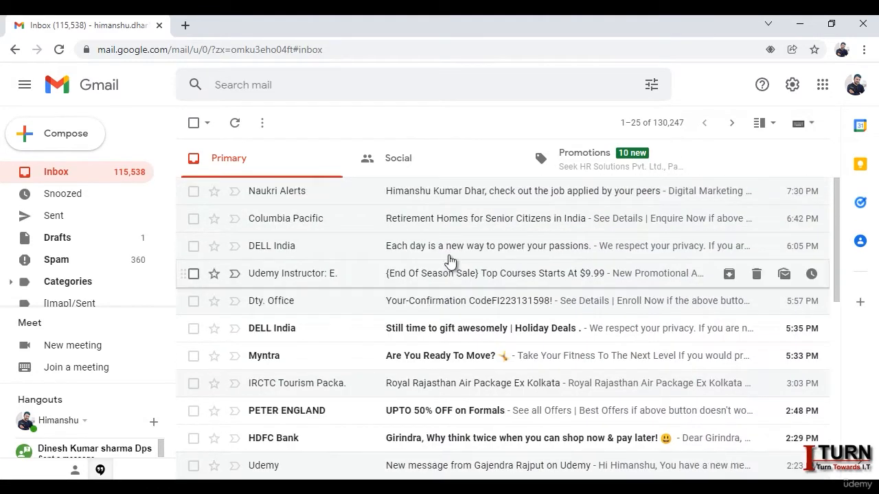
left_click(439, 191)
scroll(537, 254, "down", 3)
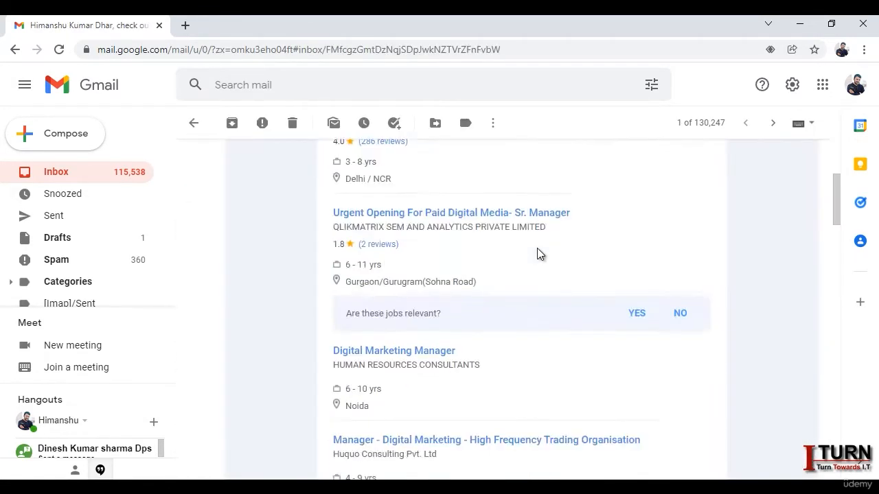
scroll(537, 254, "up", 3)
scroll(537, 255, "down", 1)
scroll(537, 254, "up", 1)
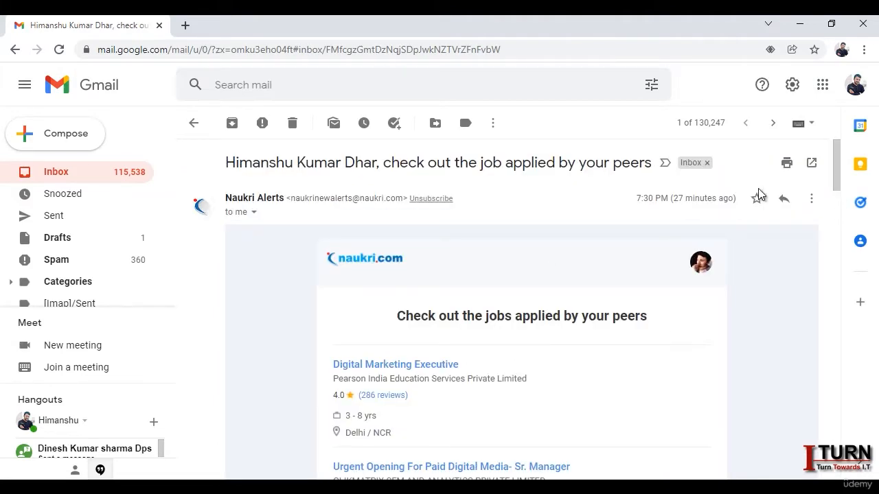
left_click(783, 199)
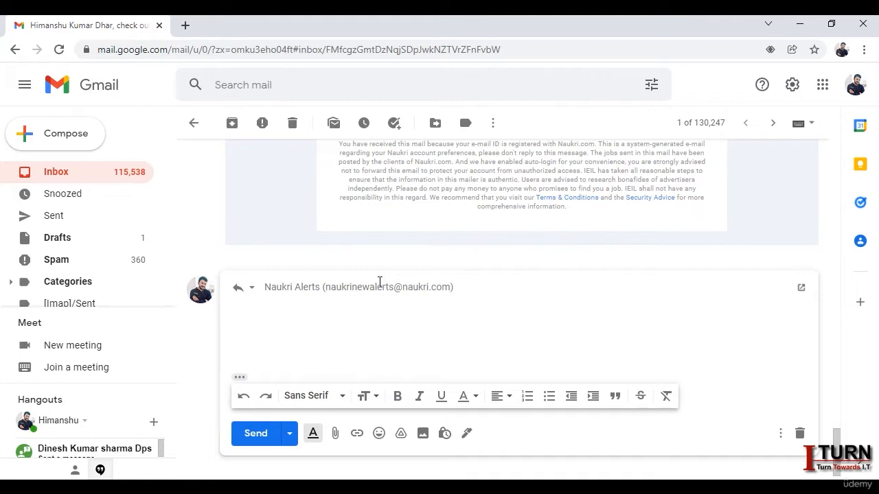
Step: Insert the Course Info template into the reply and return to the inbox
mouse_move(413, 292)
left_click(780, 433)
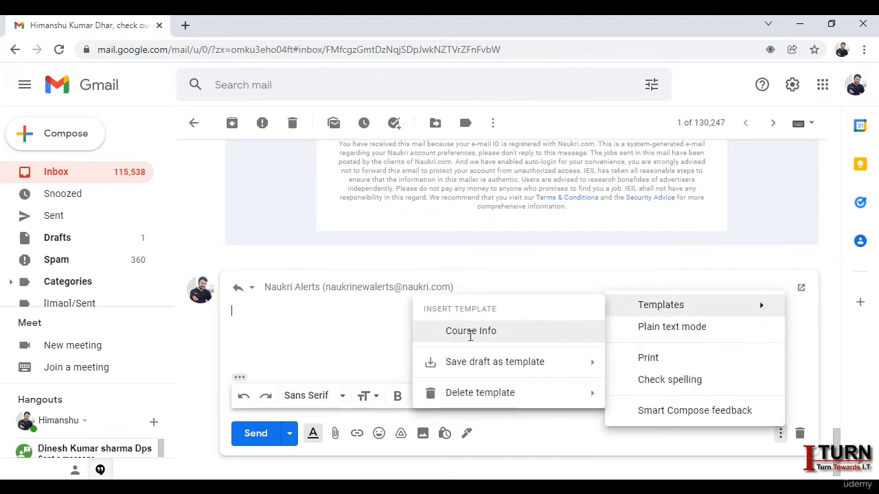
left_click(470, 332)
scroll(601, 342, "down", 3)
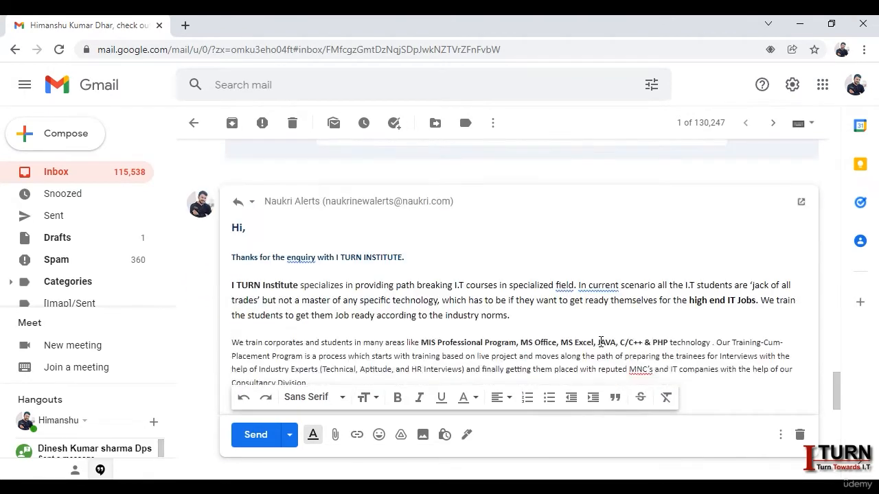
scroll(601, 342, "up", 2)
scroll(601, 342, "up", 2)
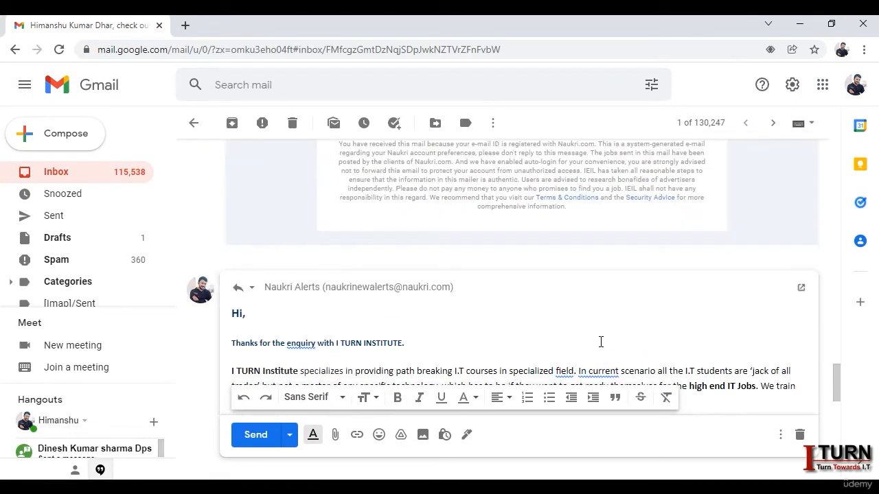
scroll(601, 342, "up", 3)
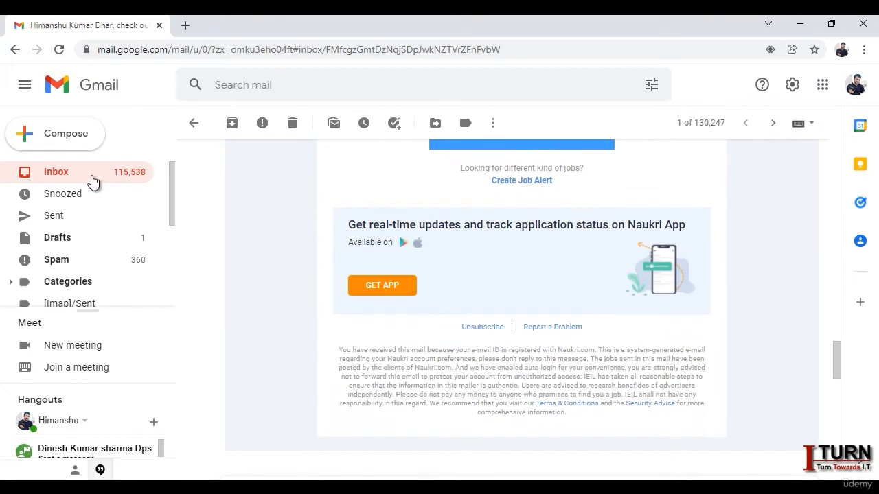
left_click(92, 175)
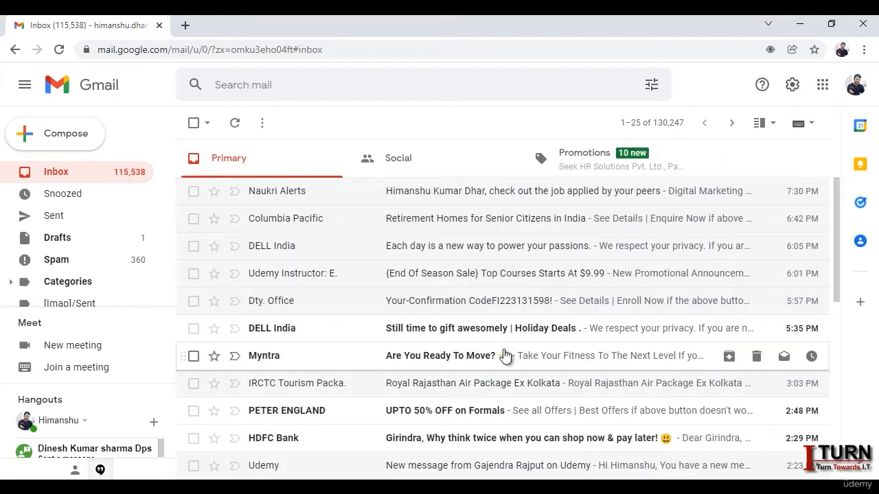
Step: From a new message, delete the Course Info template and close the empty draft
left_click(67, 144)
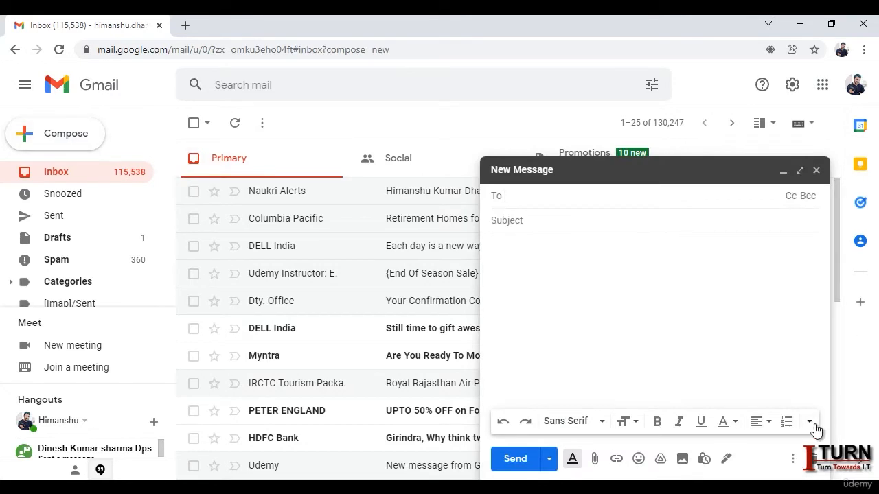
left_click(794, 460)
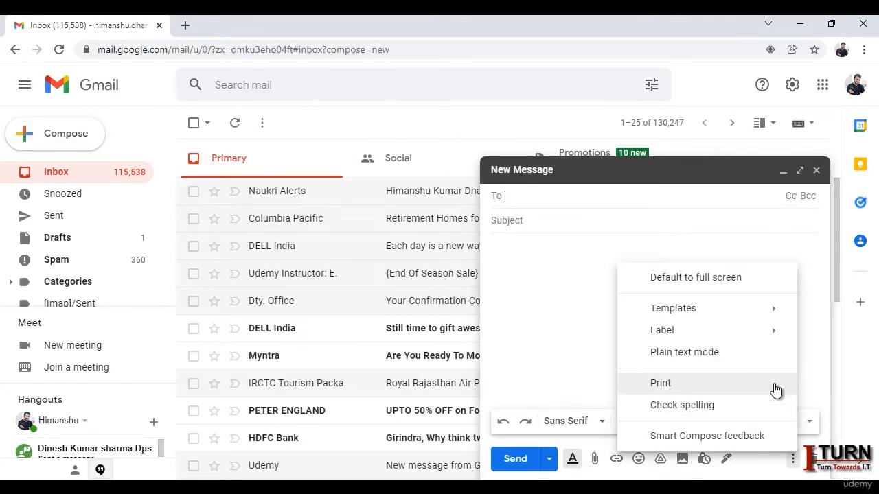
mouse_move(748, 317)
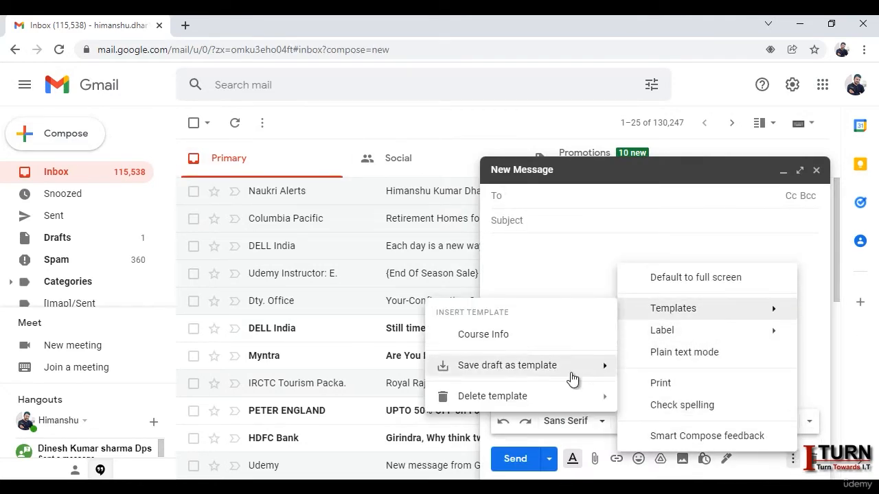
mouse_move(554, 405)
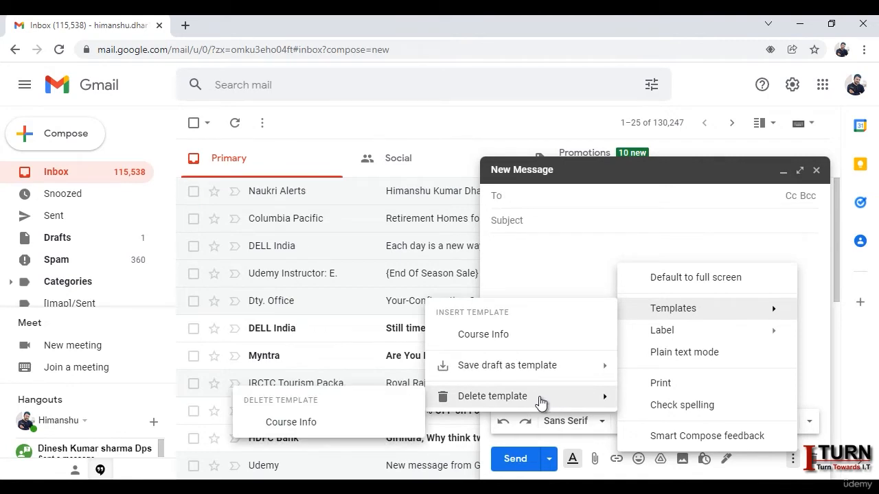
mouse_move(467, 397)
left_click(302, 424)
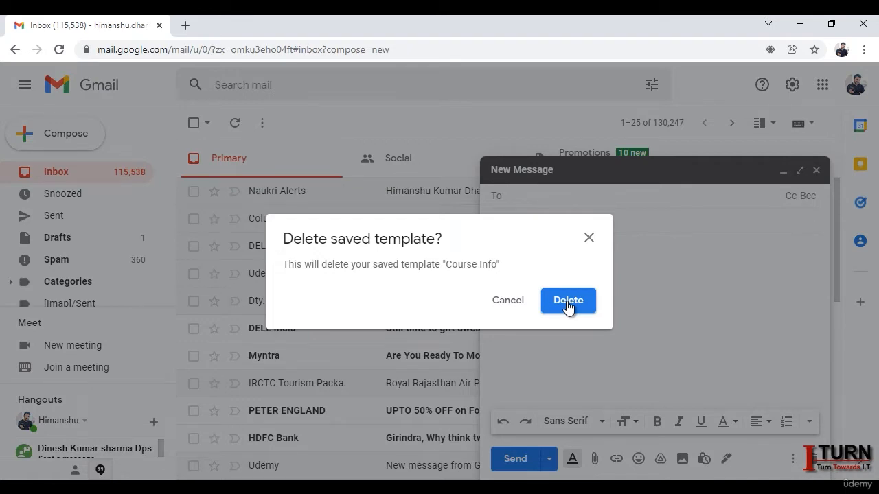
left_click(519, 303)
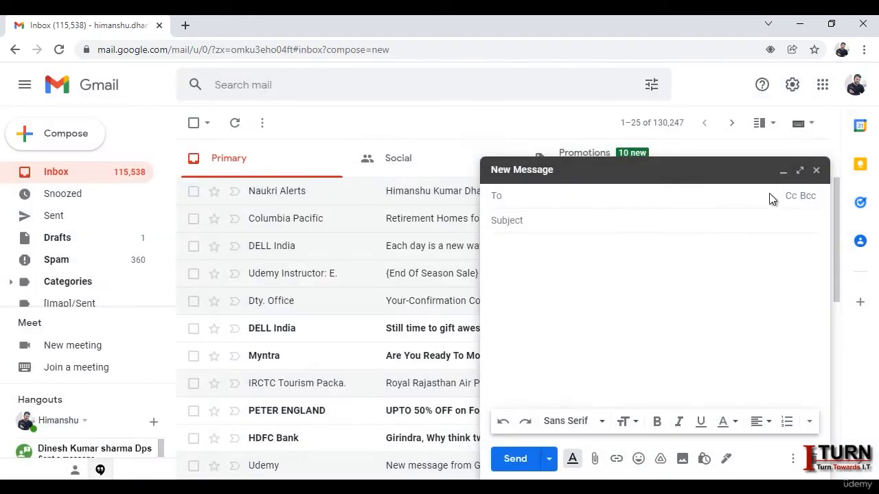
left_click(816, 170)
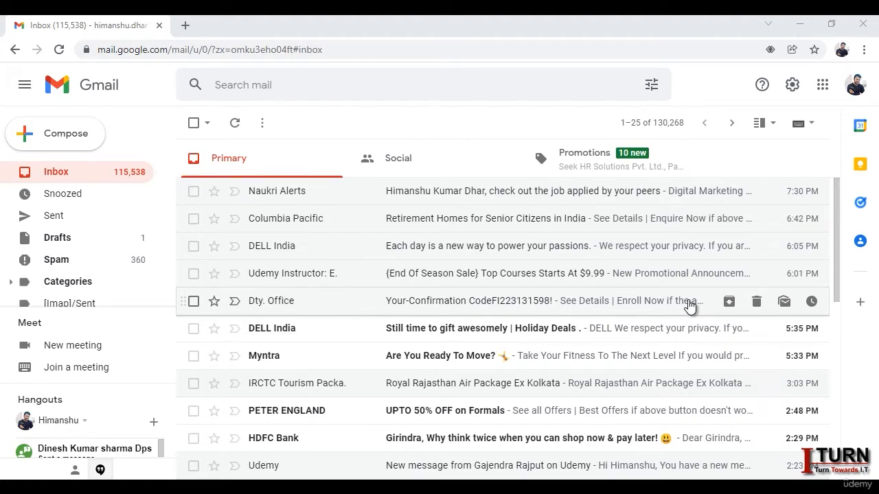
left_click(284, 85)
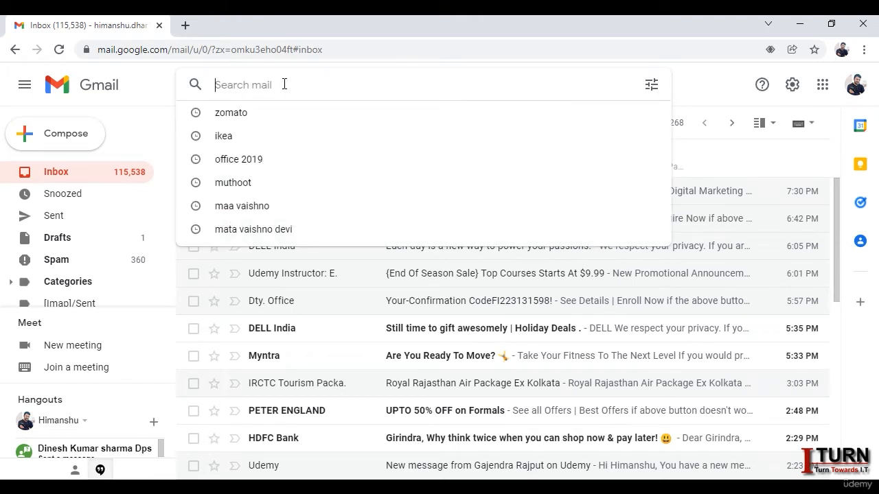
Step: Search for mail with the words 'Course Enquiry' and turn that search into a filter
left_click(651, 87)
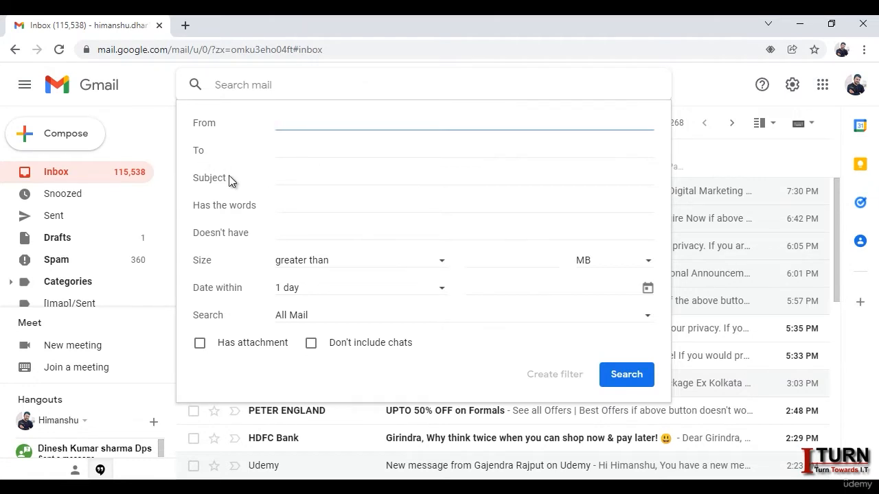
left_click(279, 180)
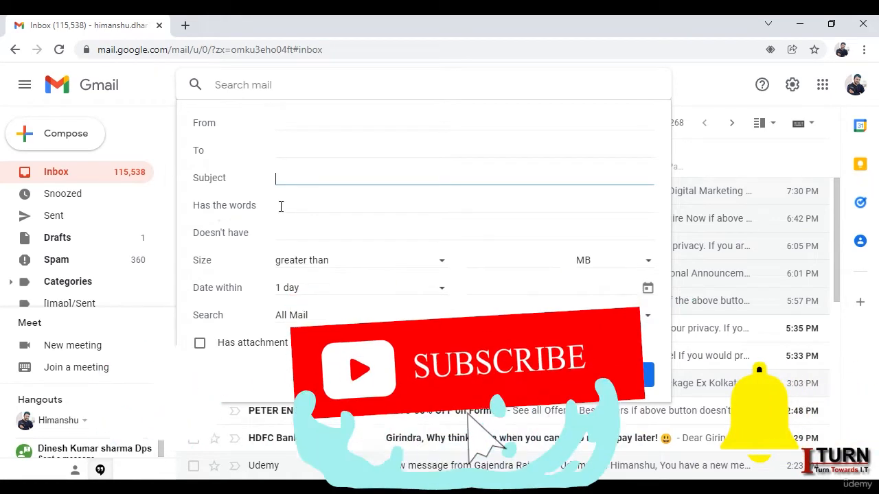
left_click(284, 205)
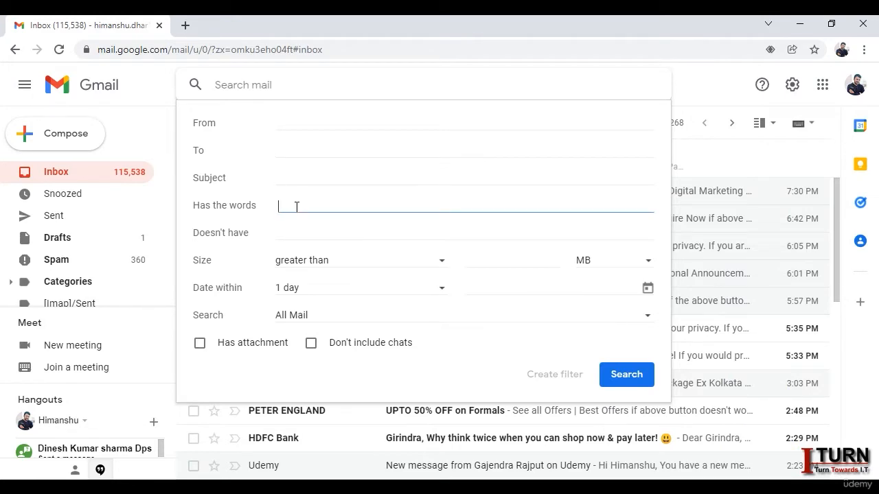
type("Cours")
type("e ")
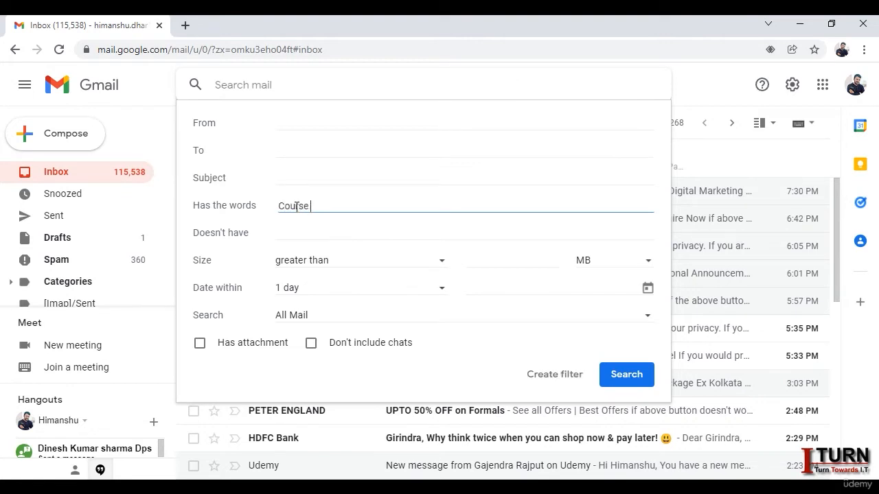
type("Enquiry")
left_click(554, 388)
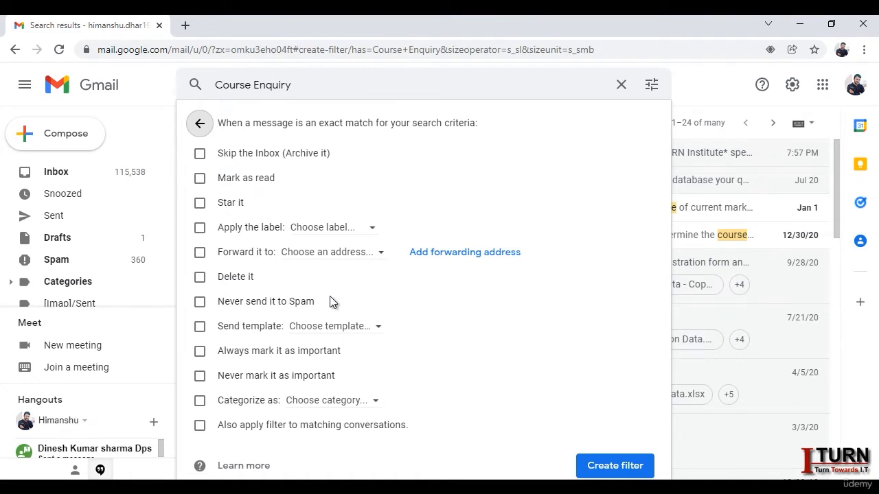
Step: Drop the Course Enquiry search and open a blank filter from Filters and Blocked Addresses settings
left_click(621, 85)
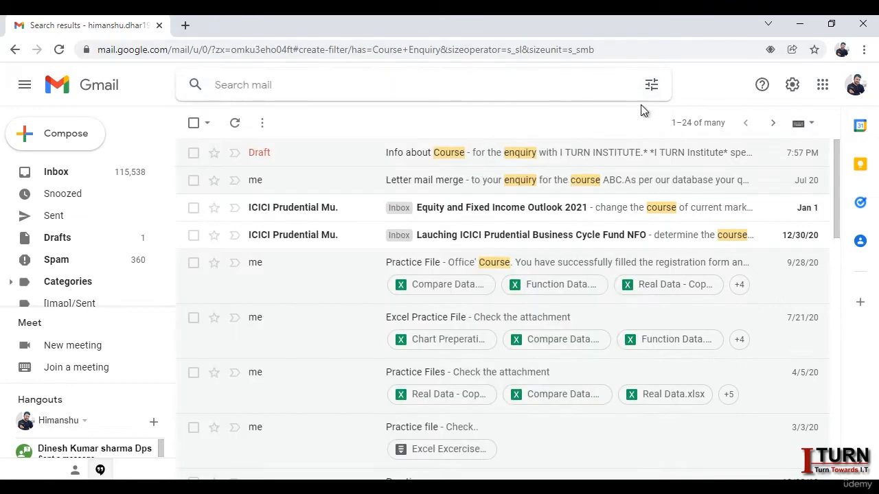
left_click(65, 171)
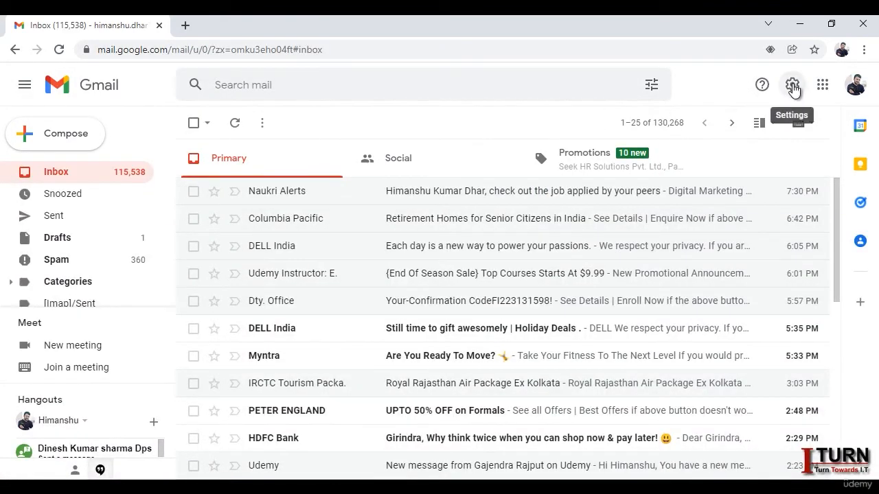
left_click(792, 85)
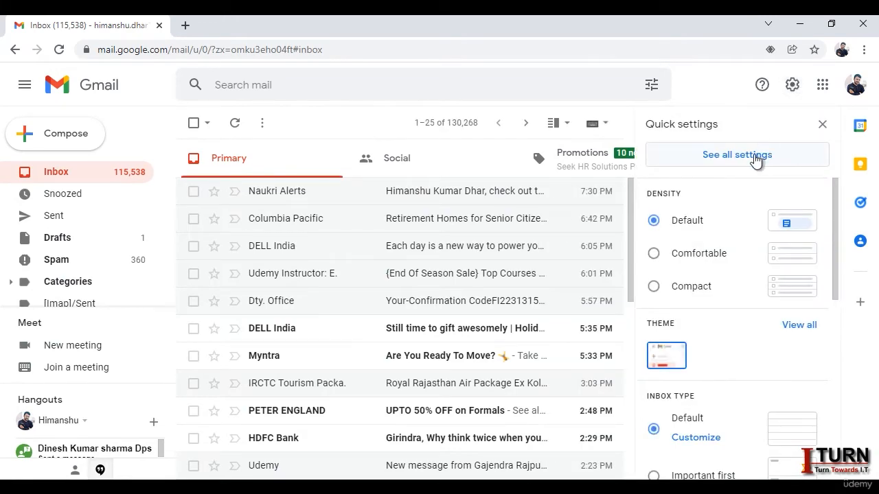
left_click(756, 159)
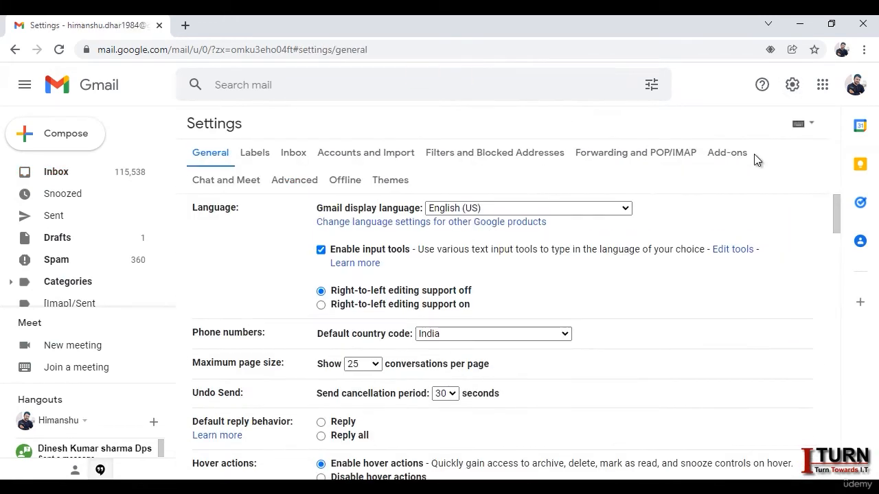
left_click(469, 160)
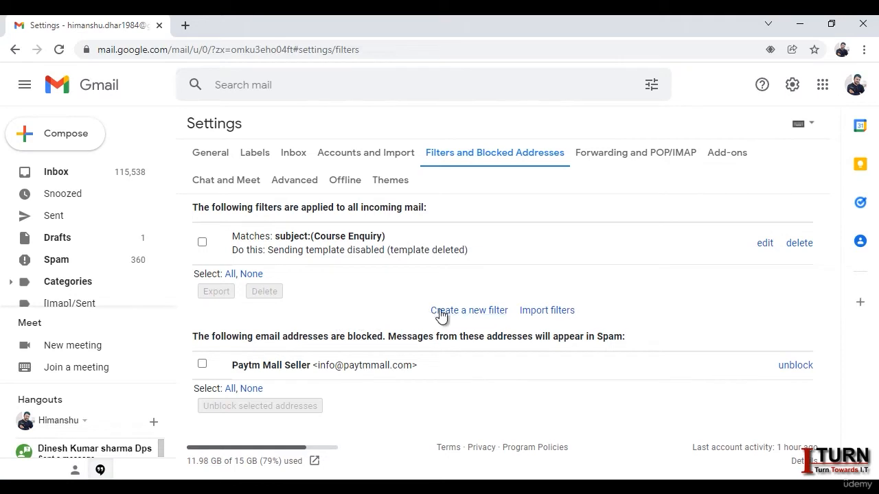
left_click(469, 313)
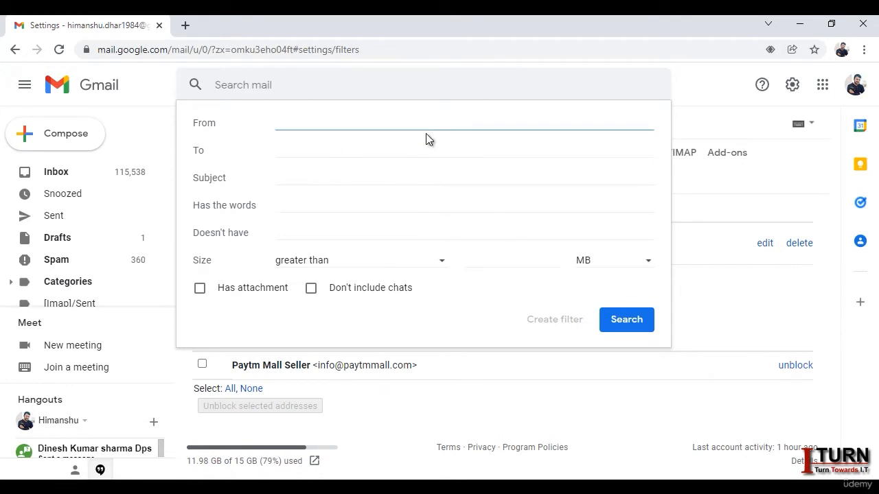
Step: Start a filter for the sender of the IRCTC Royal Rajasthan Air Package email
left_click(702, 113)
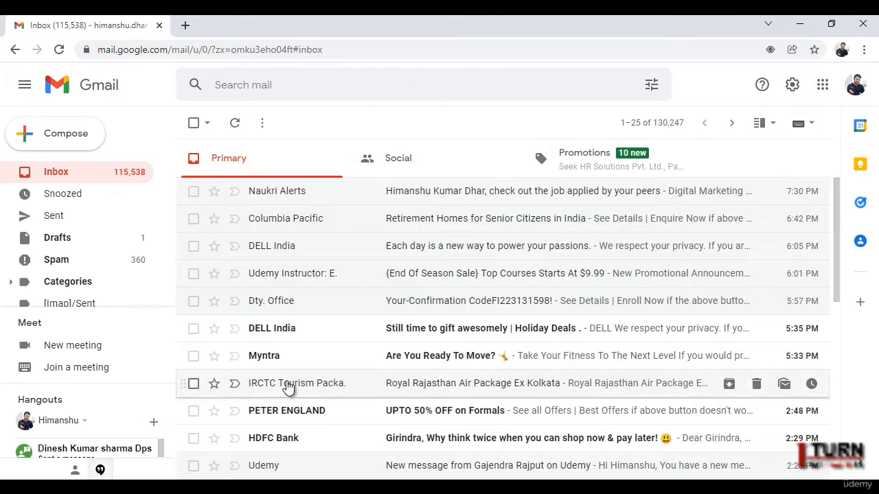
mouse_move(304, 388)
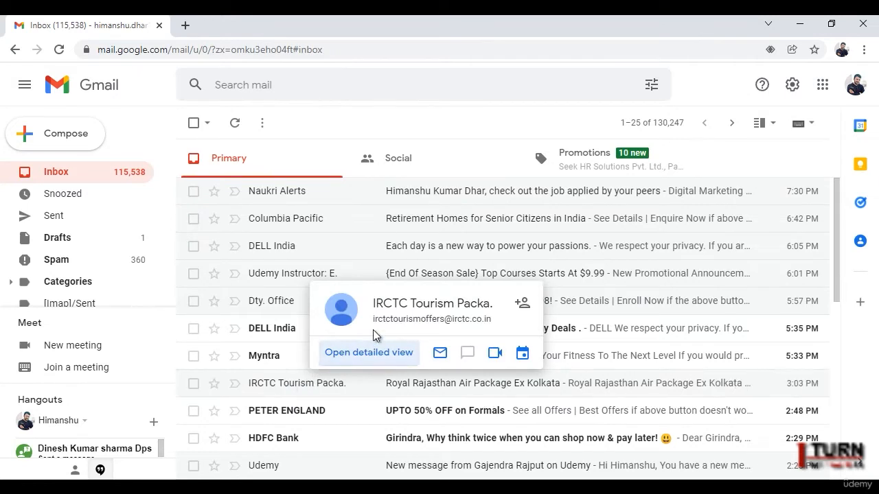
left_click(261, 386)
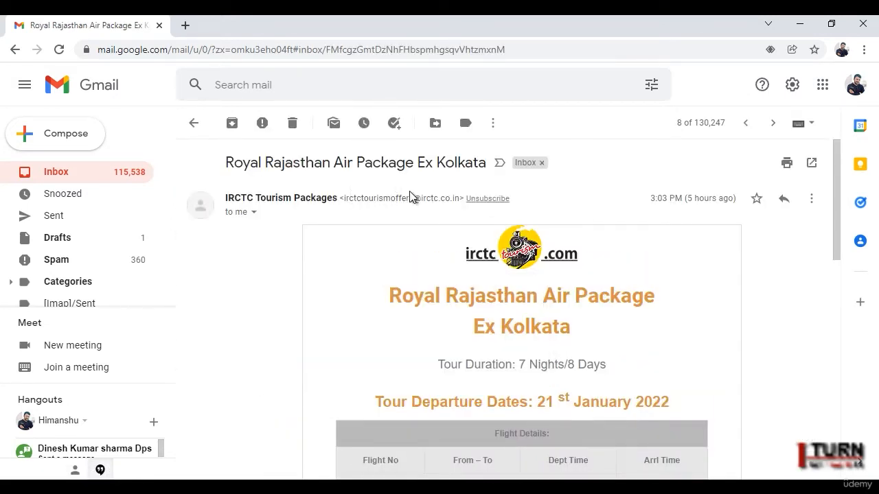
left_click(493, 128)
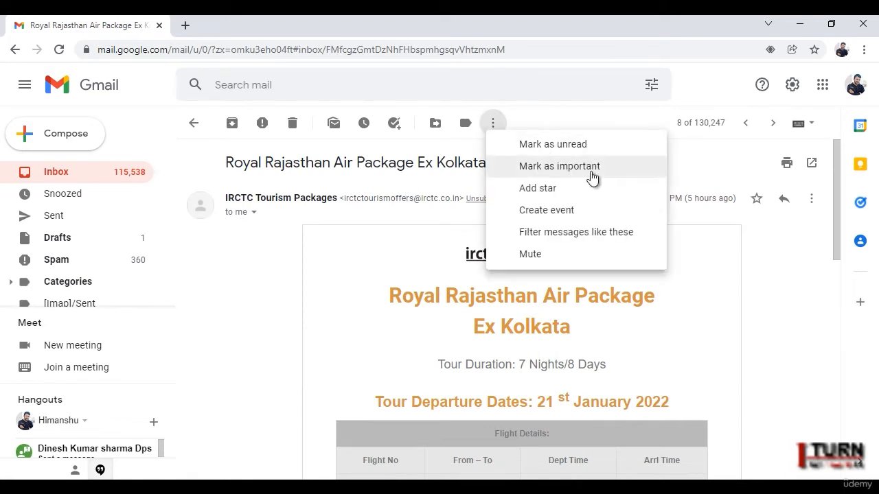
left_click(610, 235)
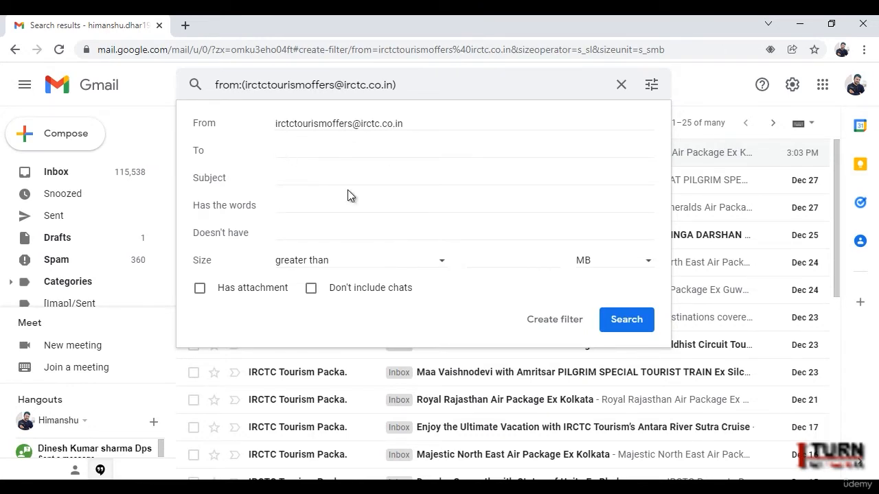
Step: Make the IRCTC sender filter apply the Oppertunity label, leaving Skip the Inbox unticked
left_click(555, 319)
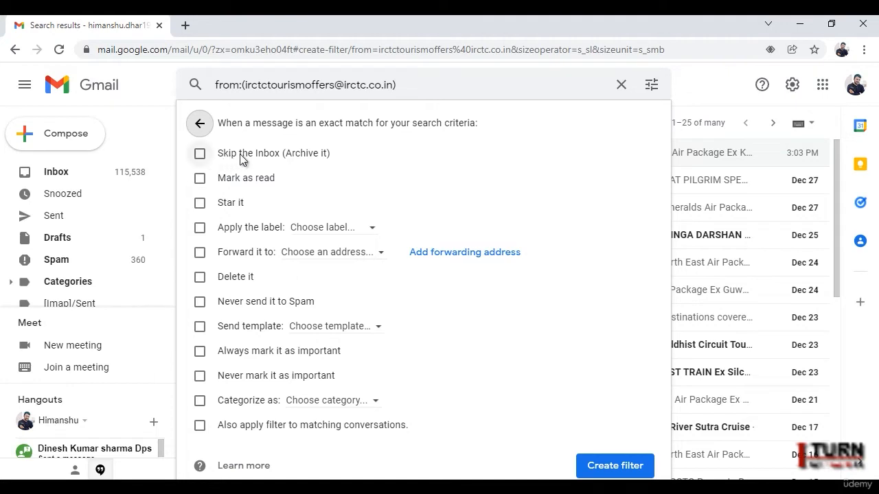
left_click(199, 154)
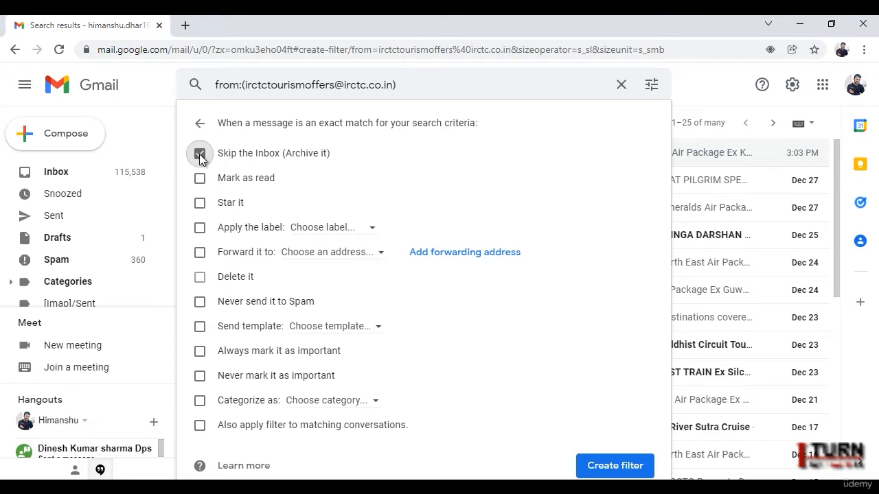
left_click(200, 153)
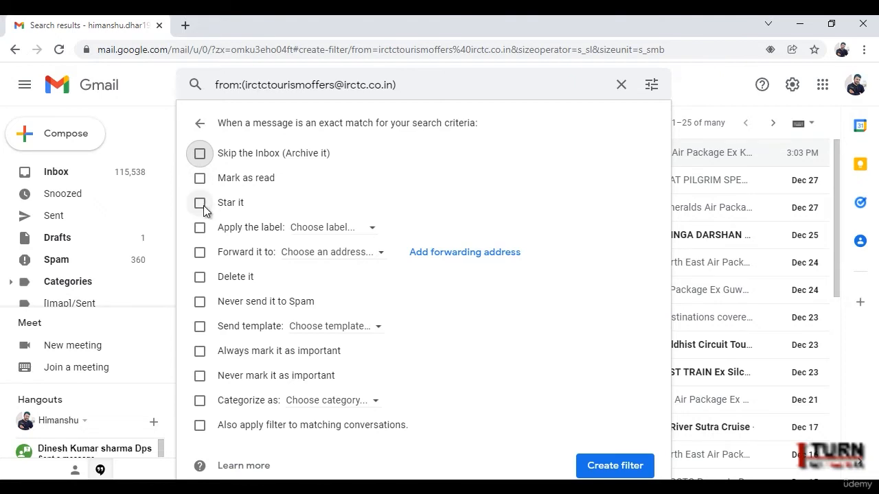
left_click(200, 226)
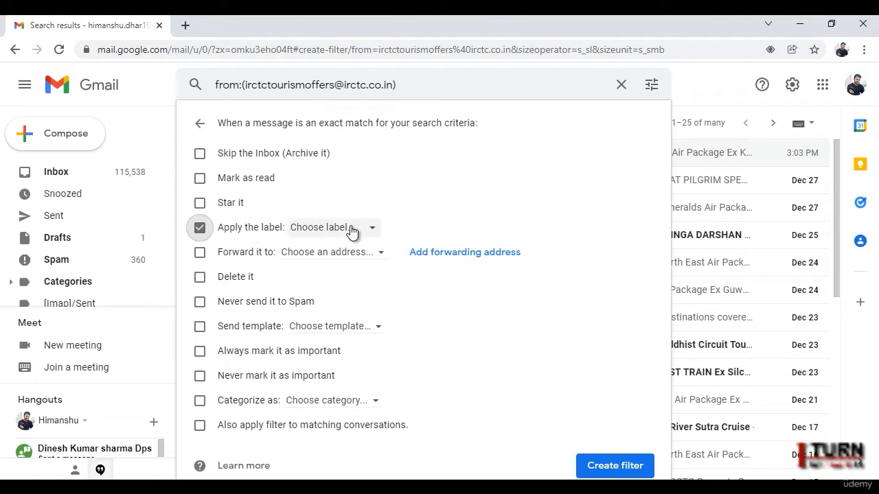
left_click(374, 228)
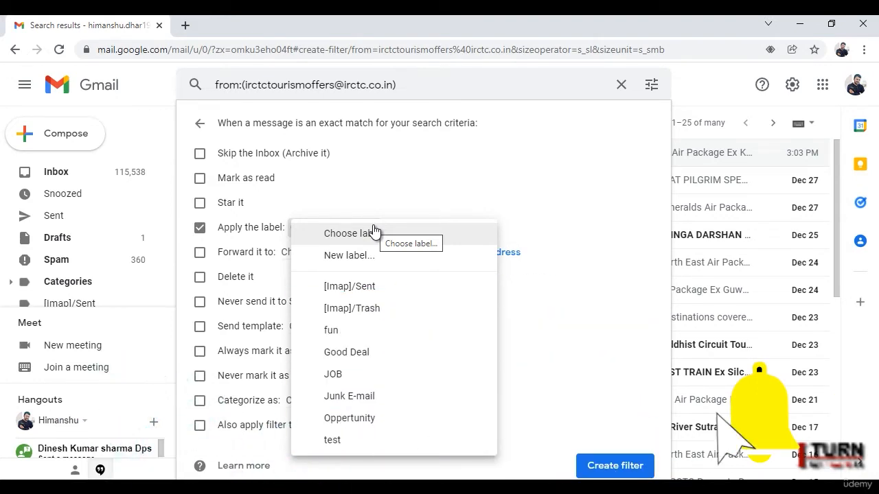
left_click(364, 418)
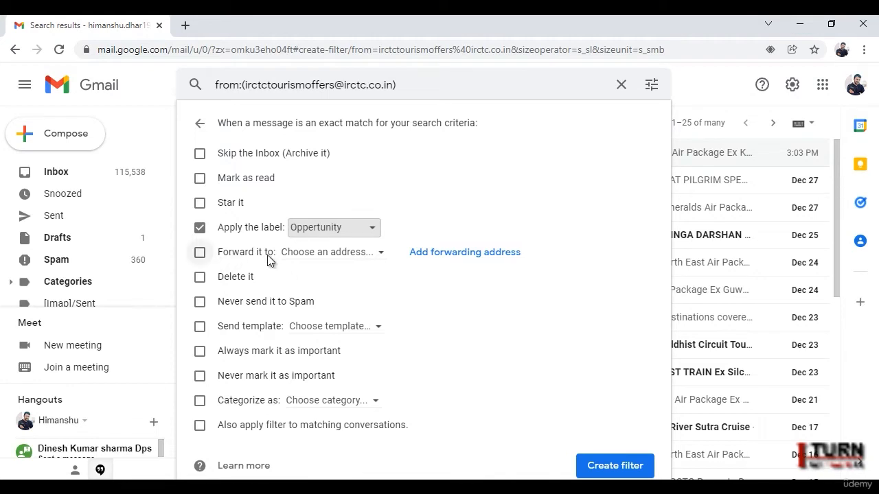
Step: Browse the forwarding and category options, re-tick the Oppertunity label, and create the IRCTC filter
left_click(378, 254)
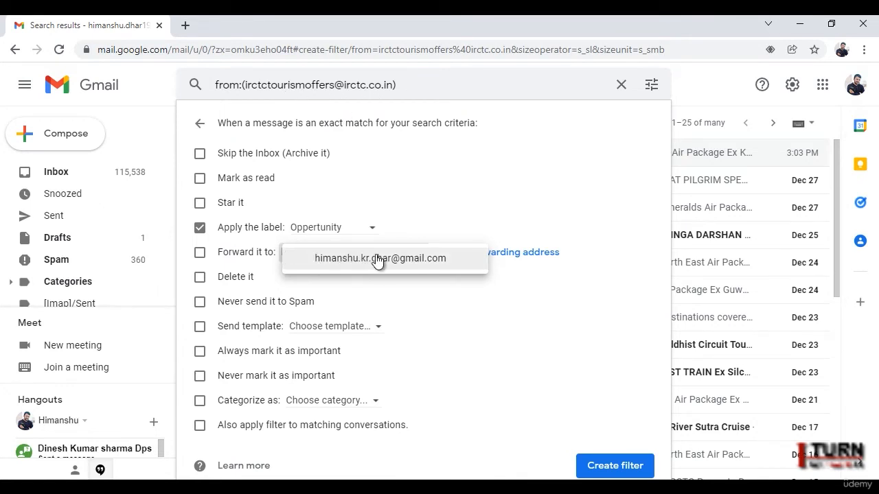
left_click(457, 199)
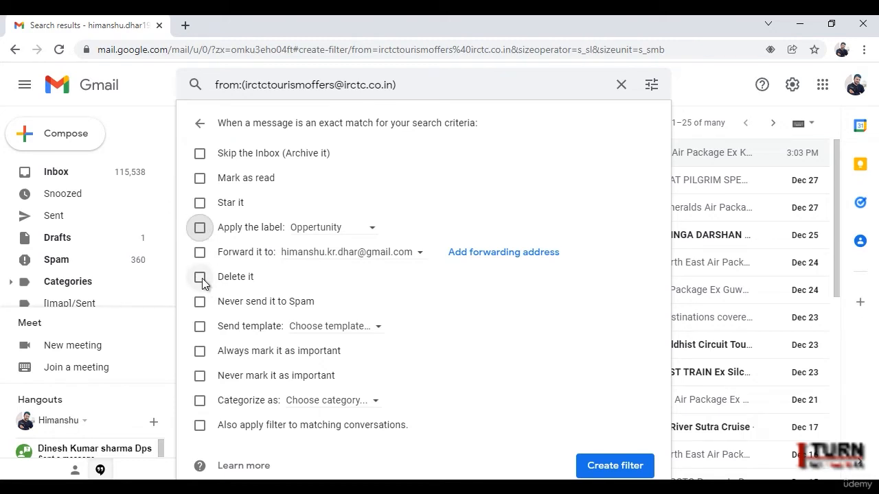
left_click(200, 228)
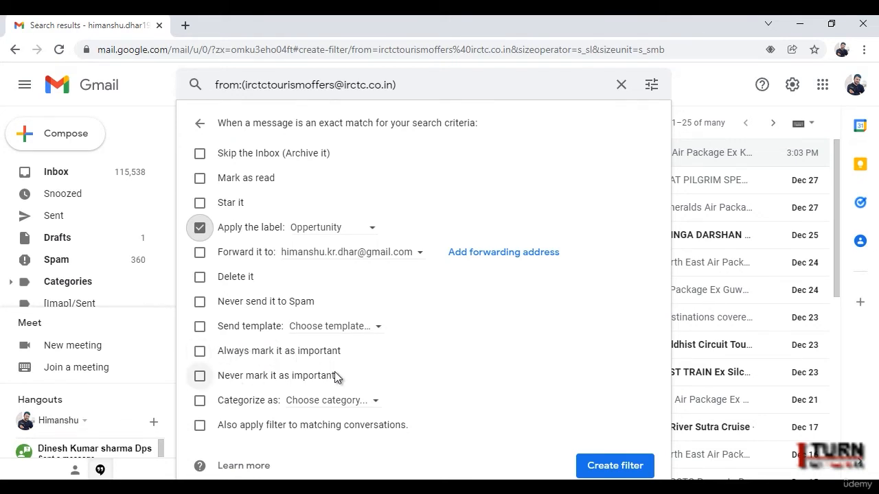
left_click(351, 404)
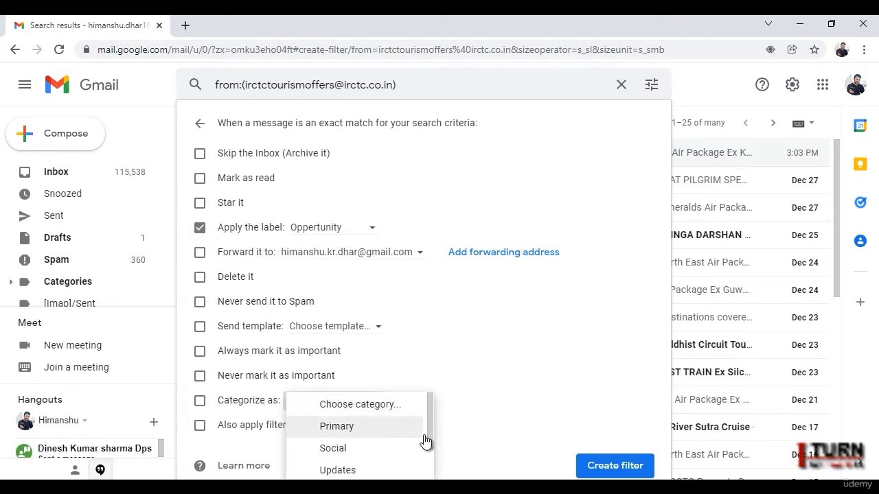
left_click_drag(431, 434, 432, 470)
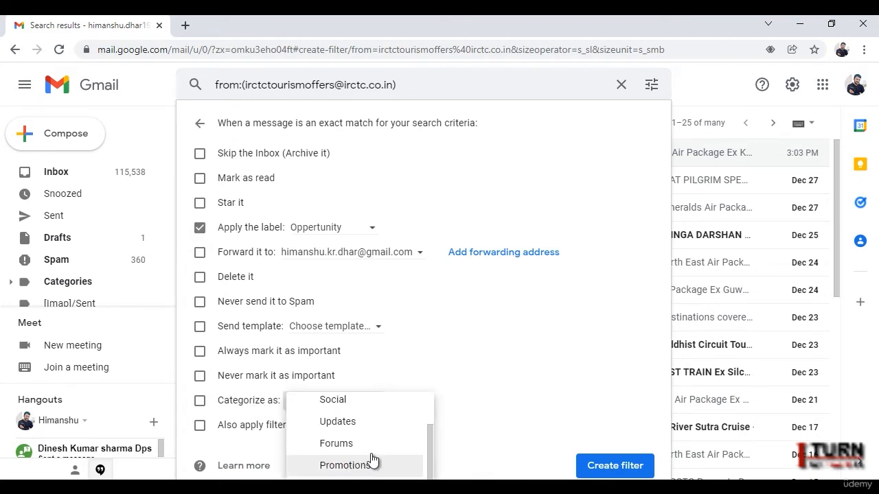
left_click(454, 361)
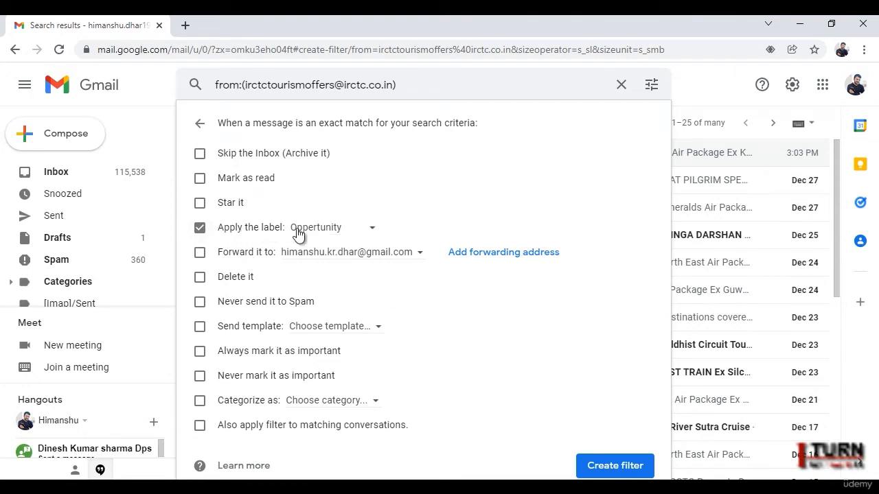
left_click(621, 467)
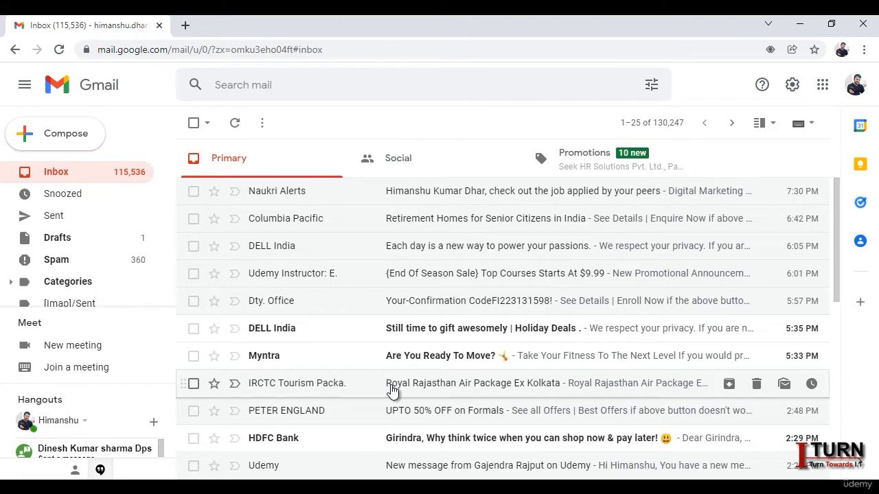
Step: Create a filter labelling mail from the chosen contact's address as Oppertunity, then refresh the inbox
left_click(651, 85)
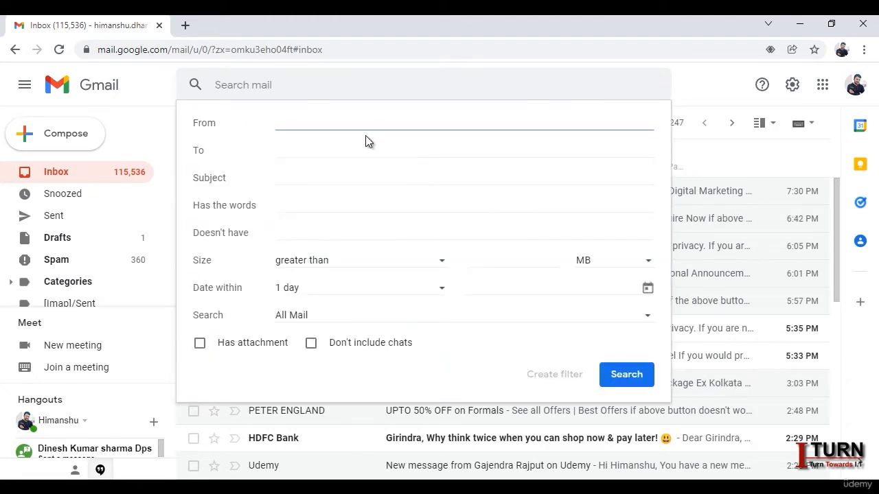
type("himansh")
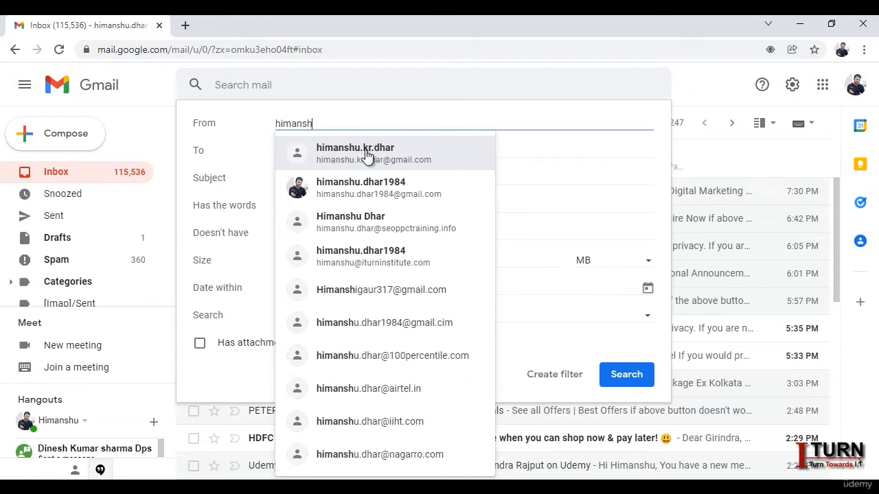
left_click(368, 155)
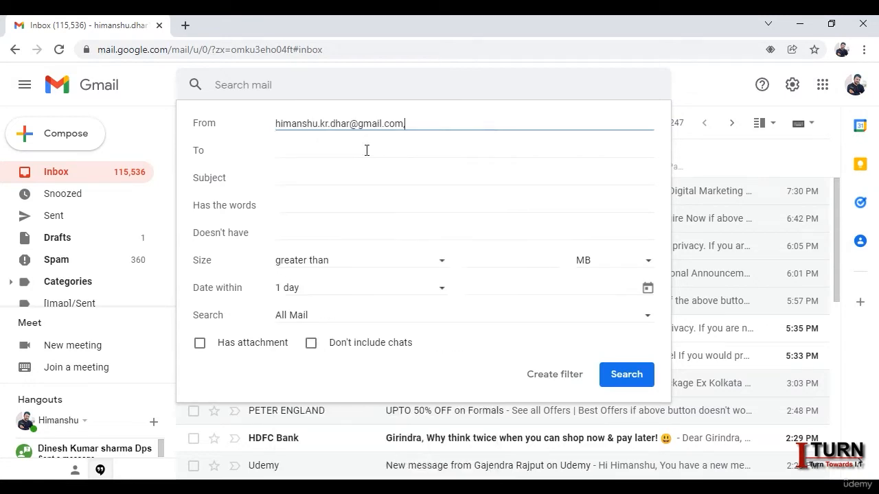
left_click(569, 374)
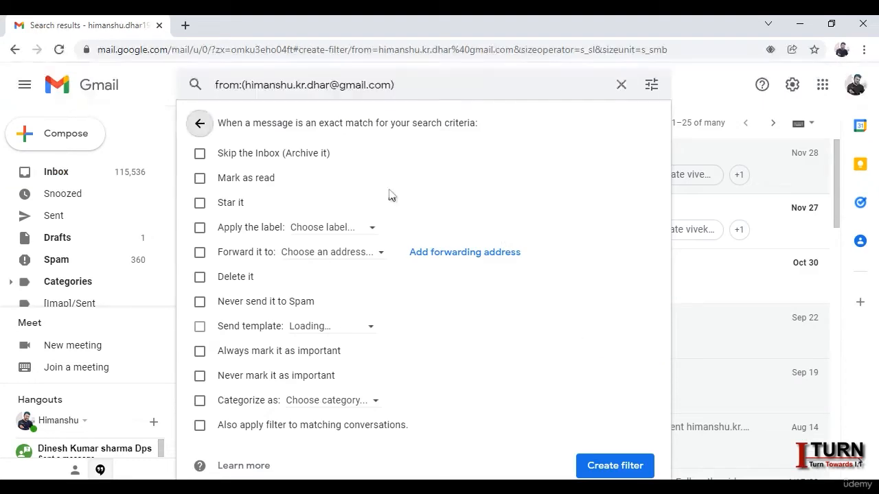
left_click(200, 230)
left_click(371, 232)
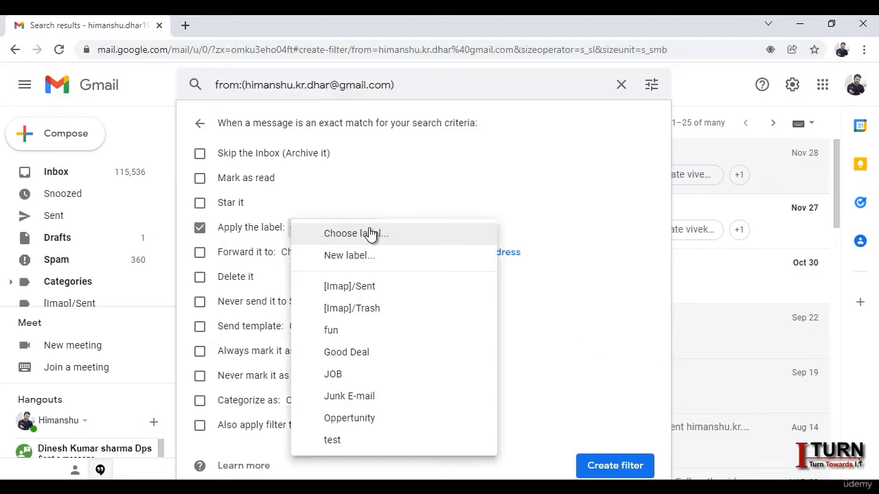
left_click(356, 416)
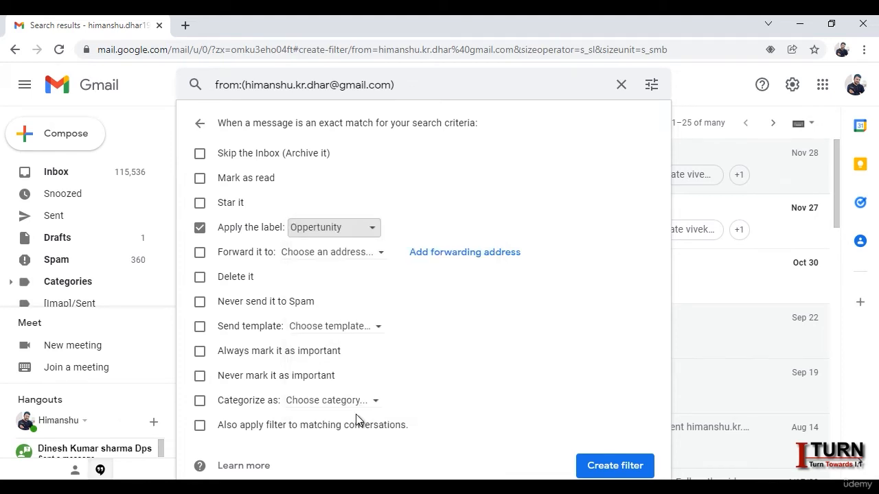
left_click(618, 466)
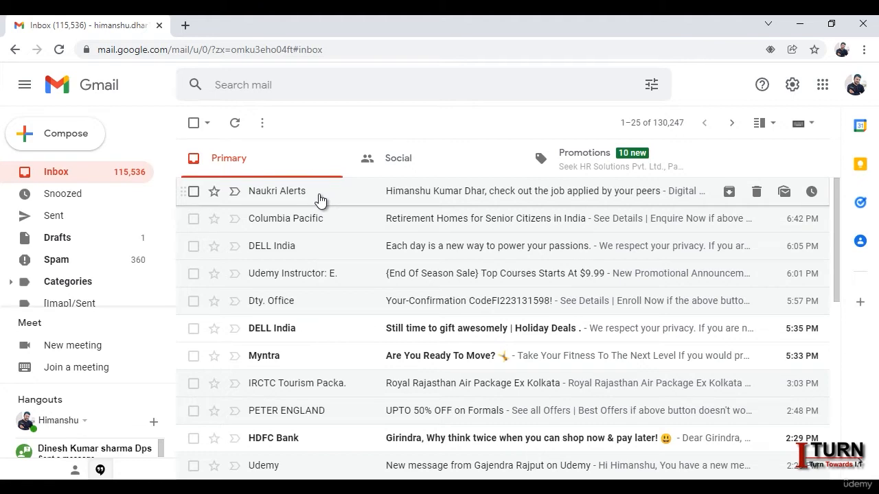
left_click(87, 172)
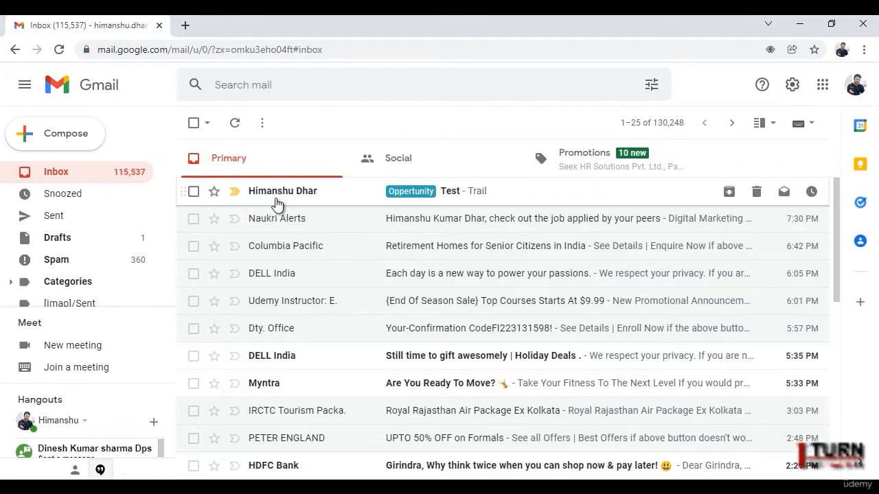
Step: Check the Test email under the Oppertunity label, then open it from the inbox to read it
left_click_drag(173, 198, 167, 278)
left_click(90, 267)
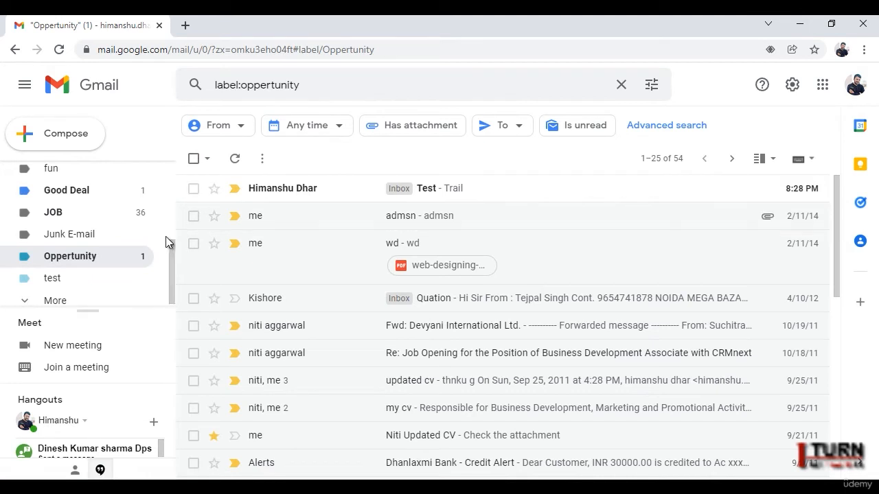
scroll(172, 243, "up", 3)
left_click(57, 172)
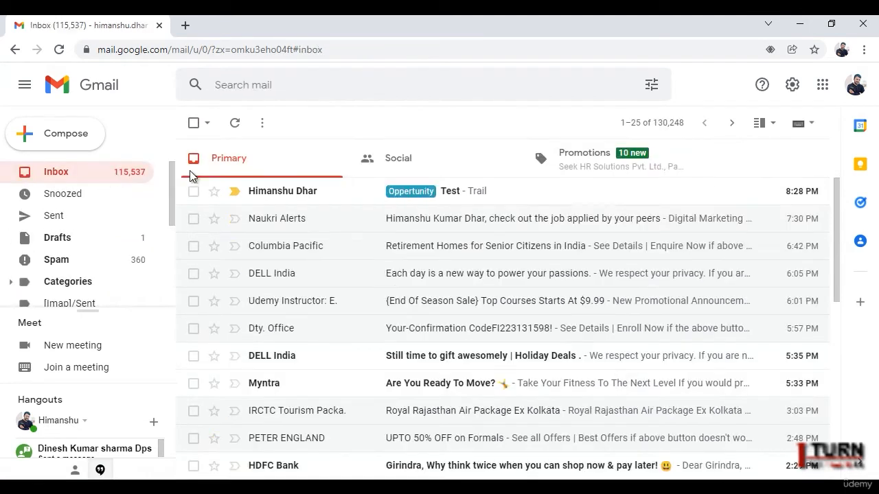
left_click(277, 198)
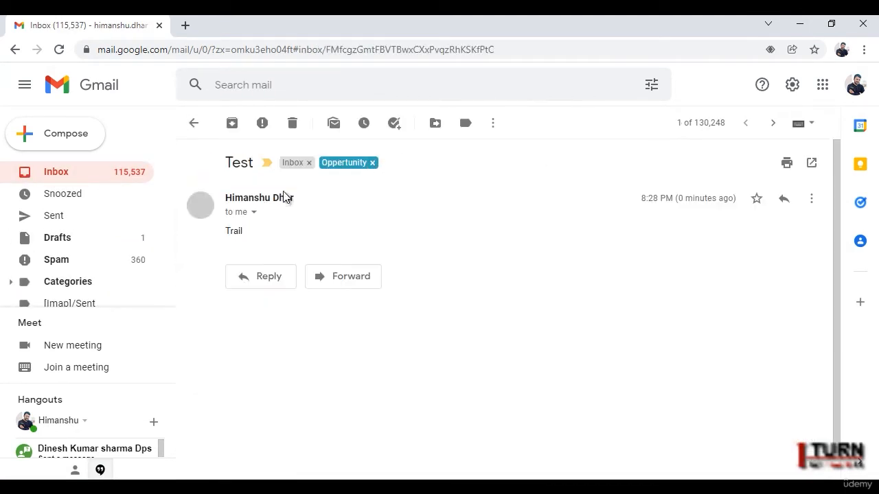
left_click(195, 123)
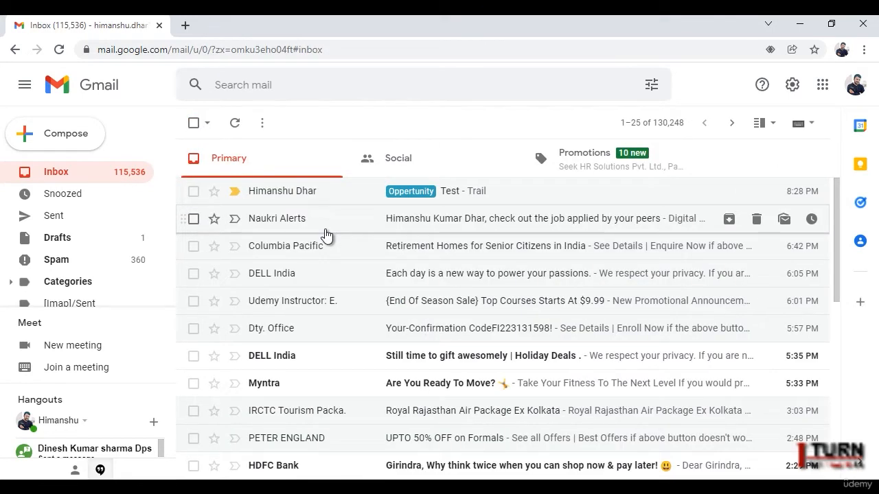
Step: In advanced search, enter Course Enquiry as the Subject and leave Has the words empty
left_click(651, 85)
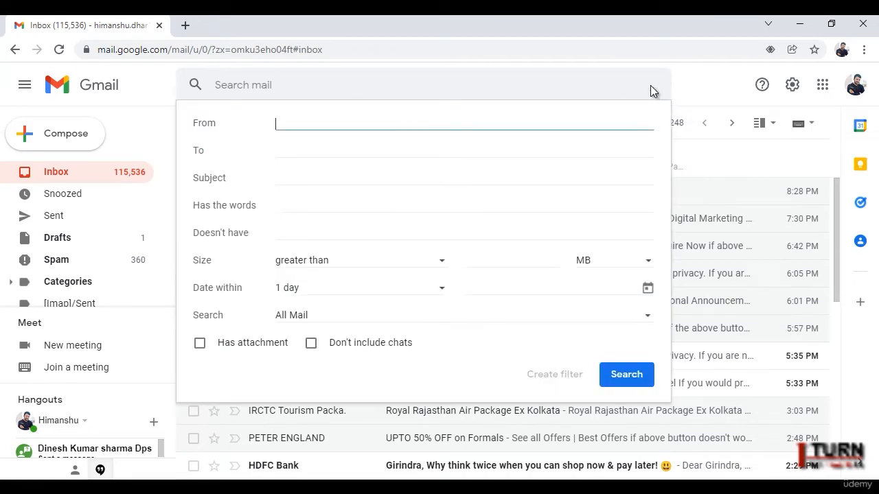
left_click(291, 177)
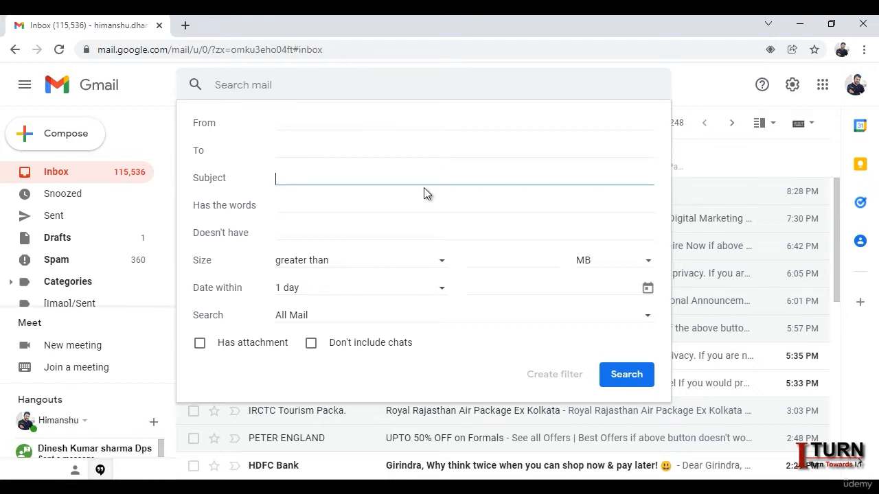
type("Course")
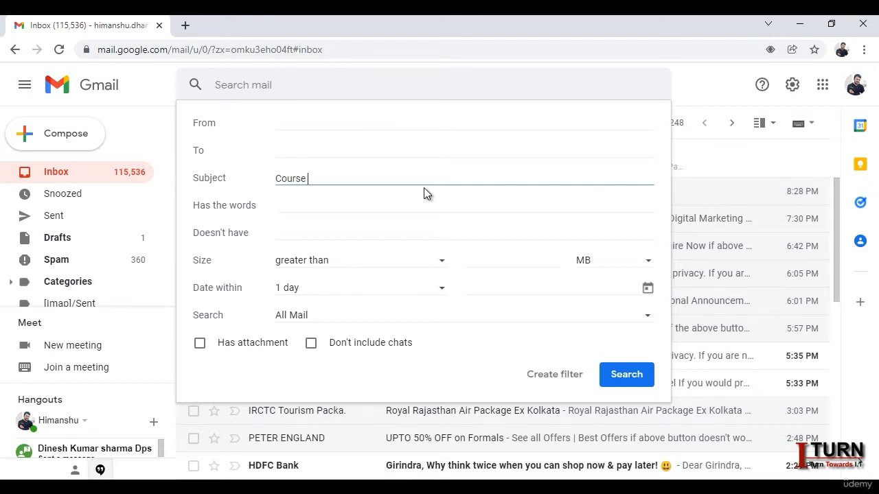
type(" Enquiry")
left_click_drag(350, 178, 267, 186)
key("ctrl+c")
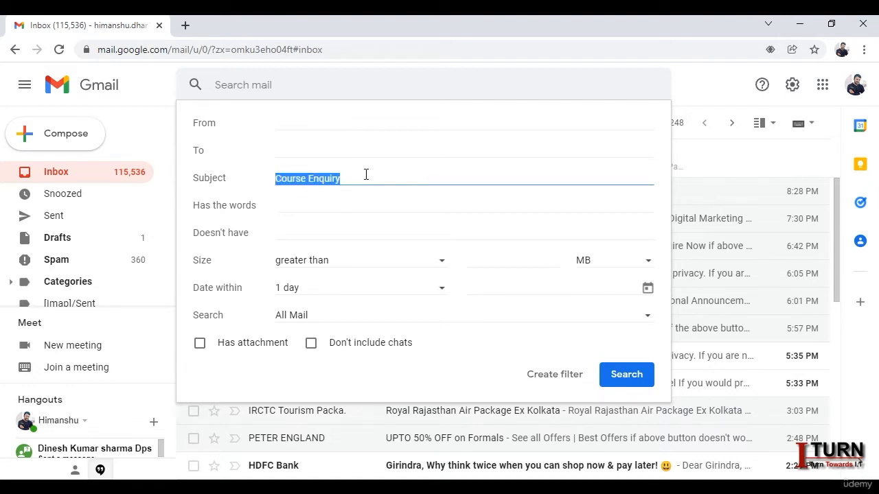
left_click(328, 207)
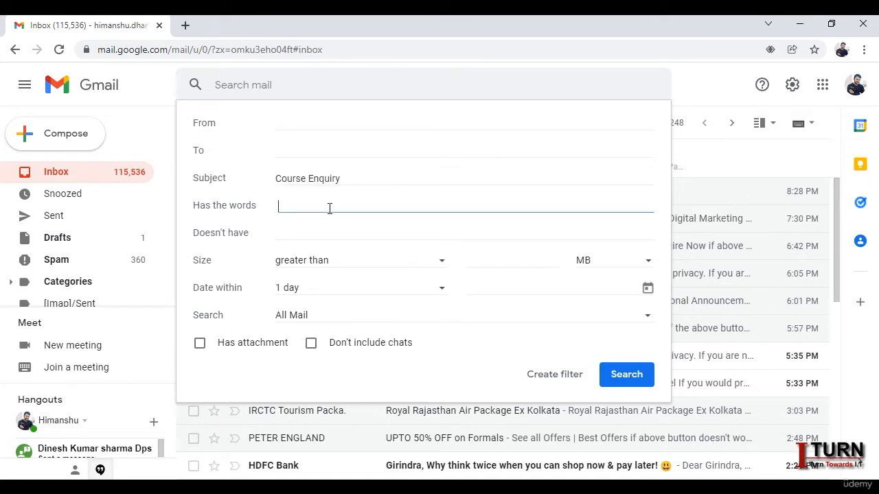
key("ctrl+v")
left_click_drag(351, 181, 271, 183)
left_click_drag(357, 205, 273, 209)
key("BackSpace")
Step: Turn the subject:(Course Enquiry) search into a filter that sends the Course Info template
left_click(558, 375)
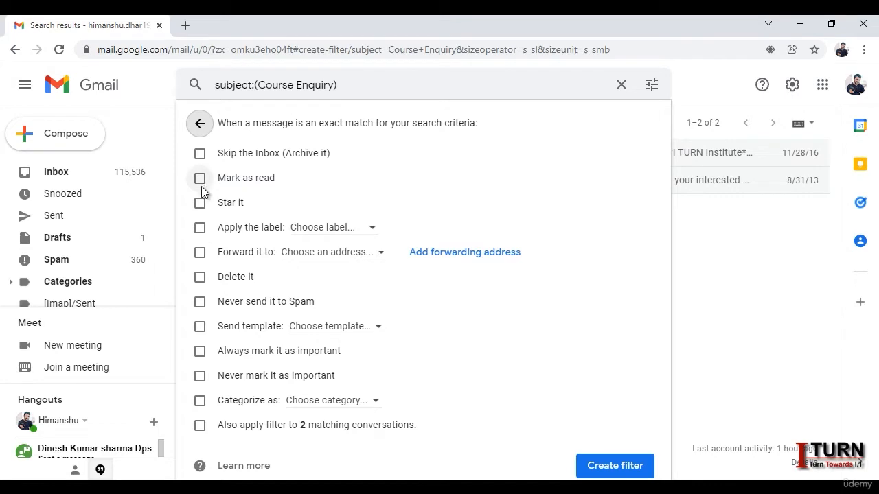
left_click(203, 329)
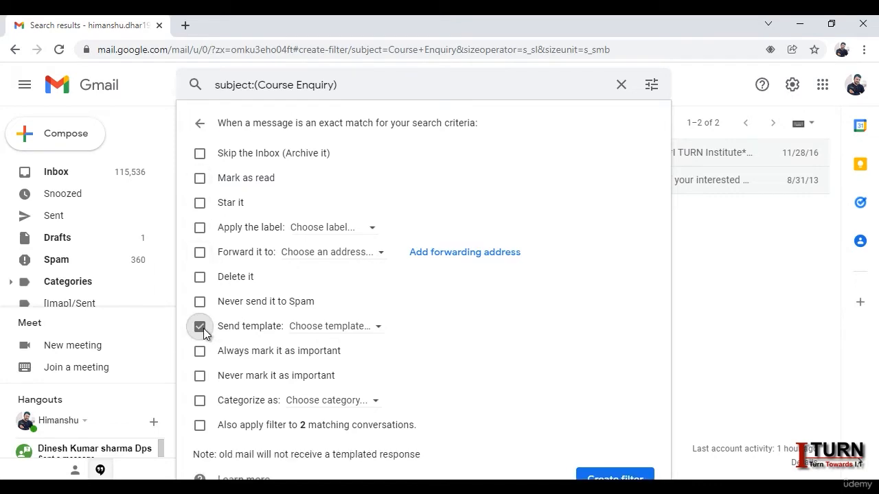
left_click(375, 330)
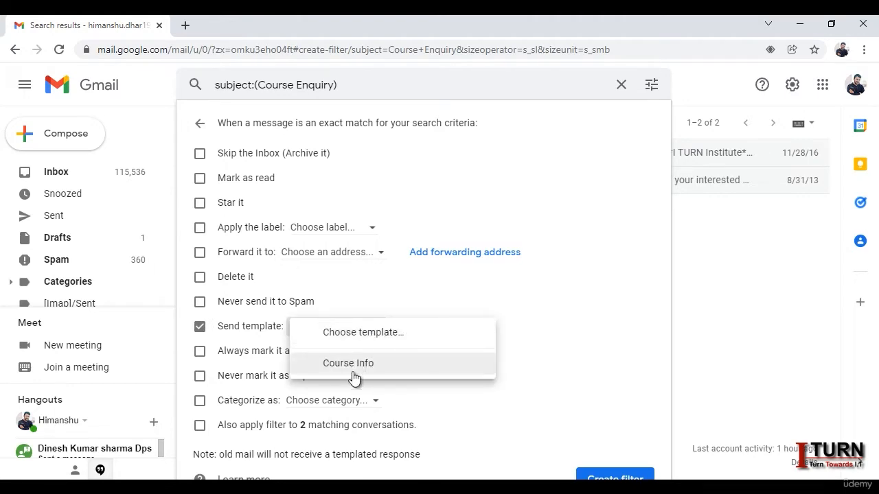
left_click(365, 364)
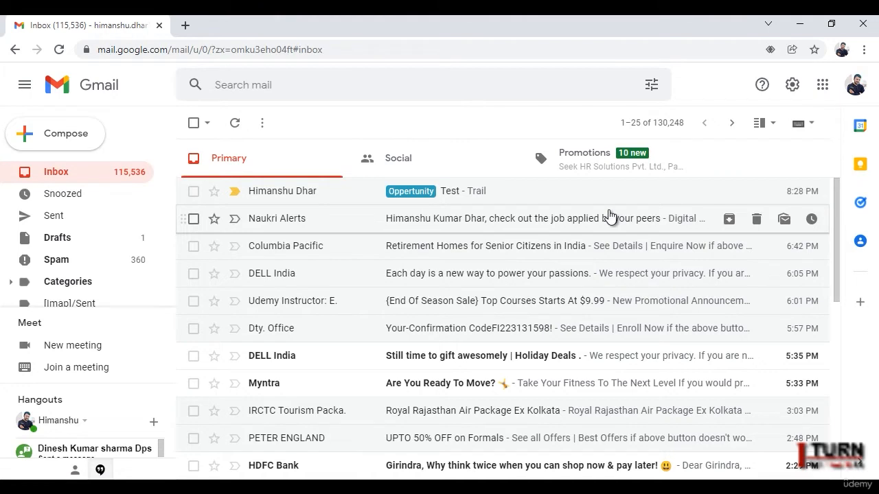
Step: Delete the first, outdated Course Enquiry filter in Filters and Blocked Addresses settings
left_click(792, 86)
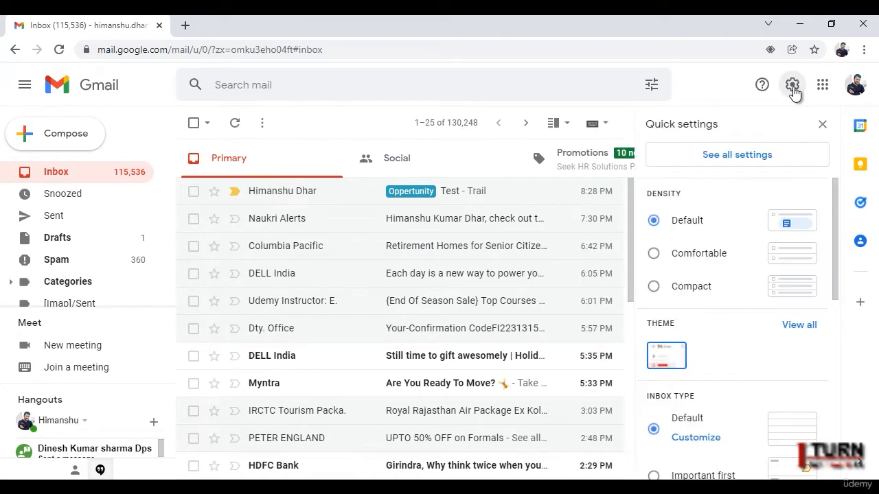
left_click(759, 158)
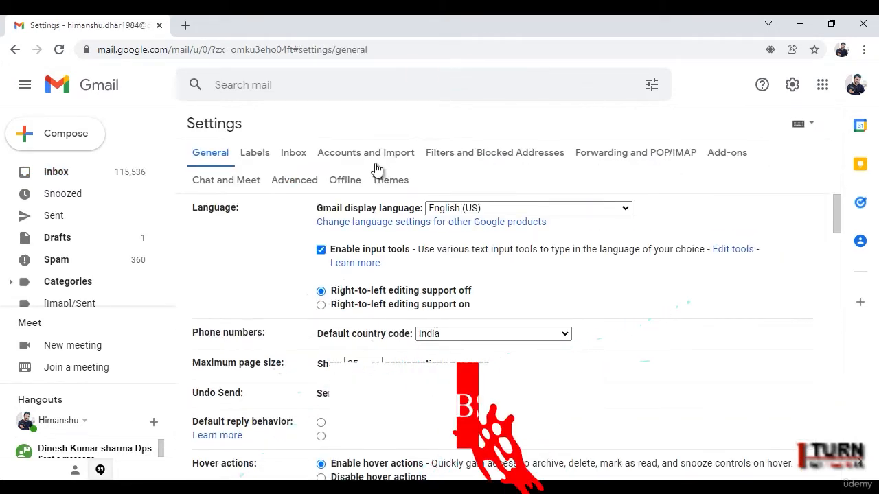
left_click(456, 158)
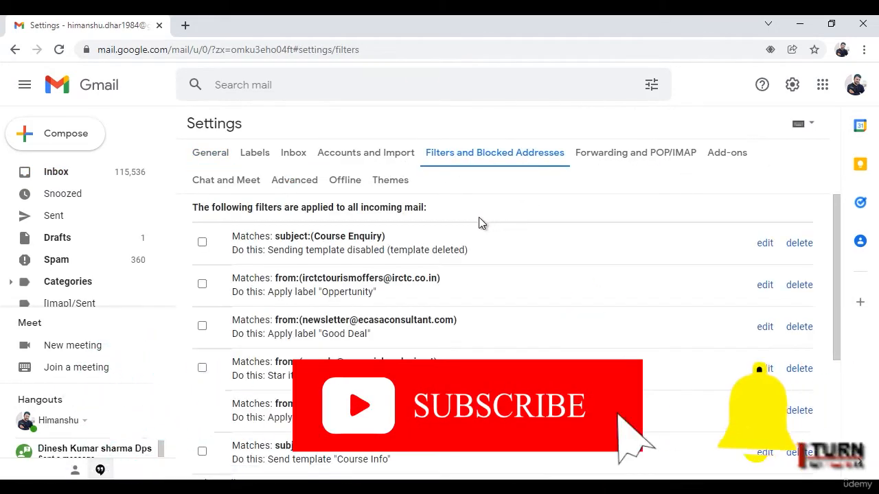
scroll(589, 256, "down", 3)
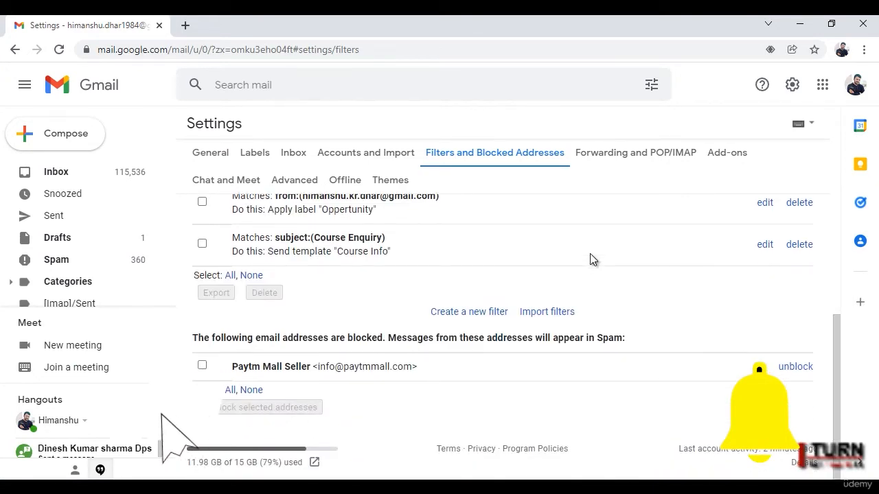
scroll(590, 253, "up", 3)
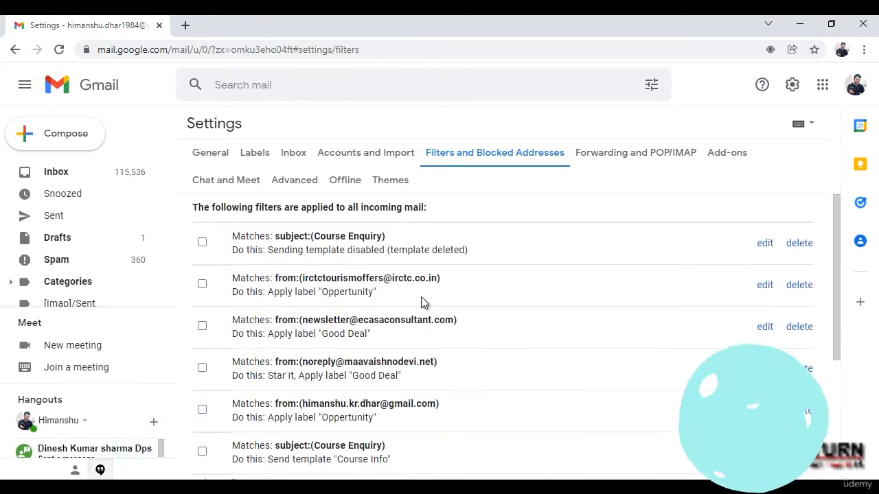
left_click(799, 243)
left_click(566, 307)
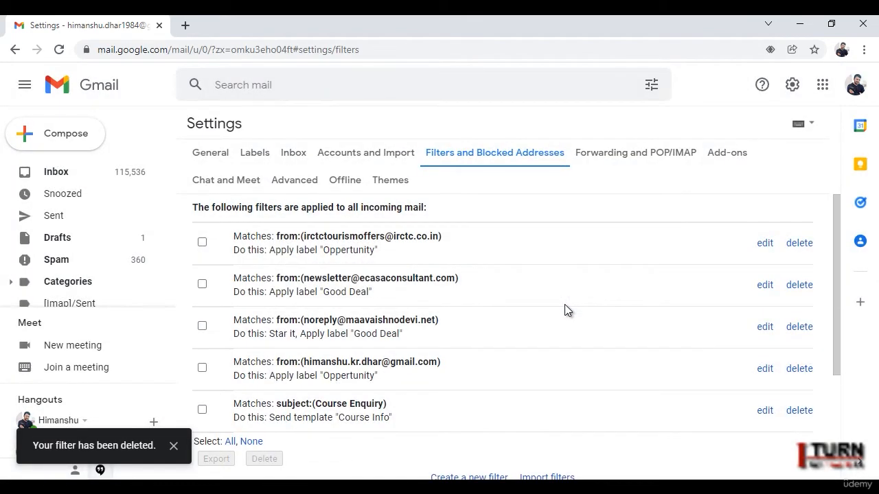
left_click(61, 173)
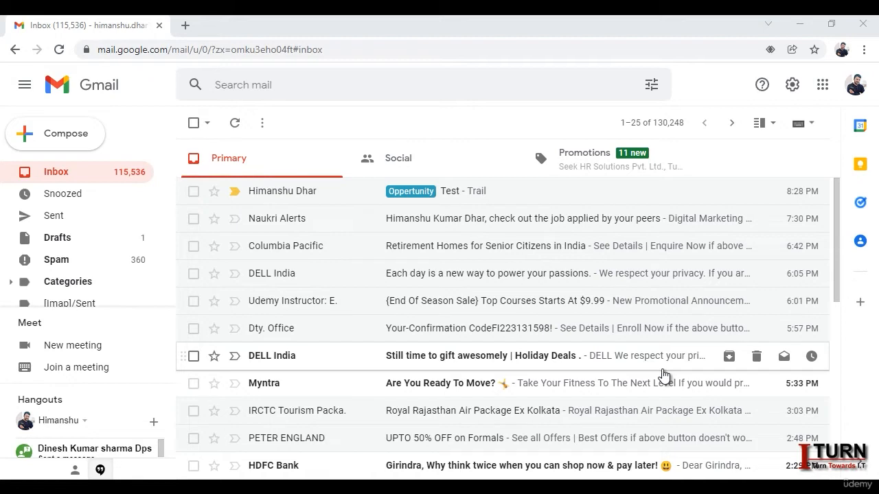
Step: Delete the Simple signature in general settings and start creating a new signature
left_click(792, 85)
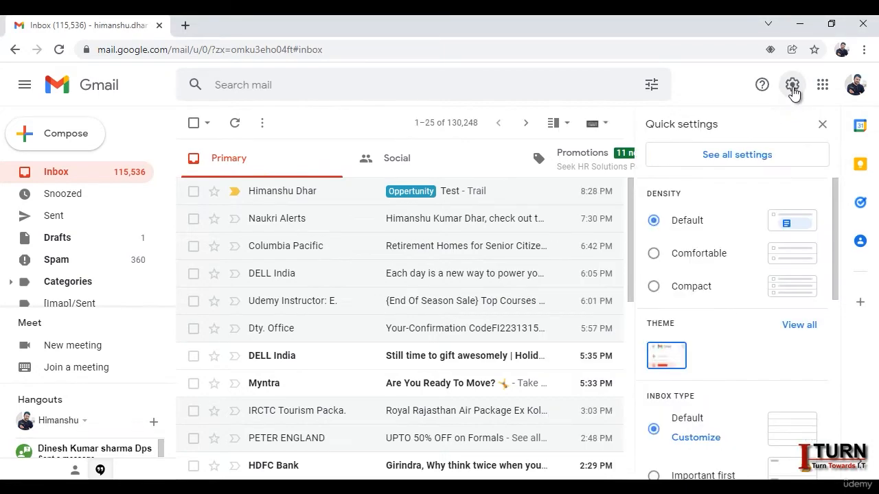
left_click(737, 155)
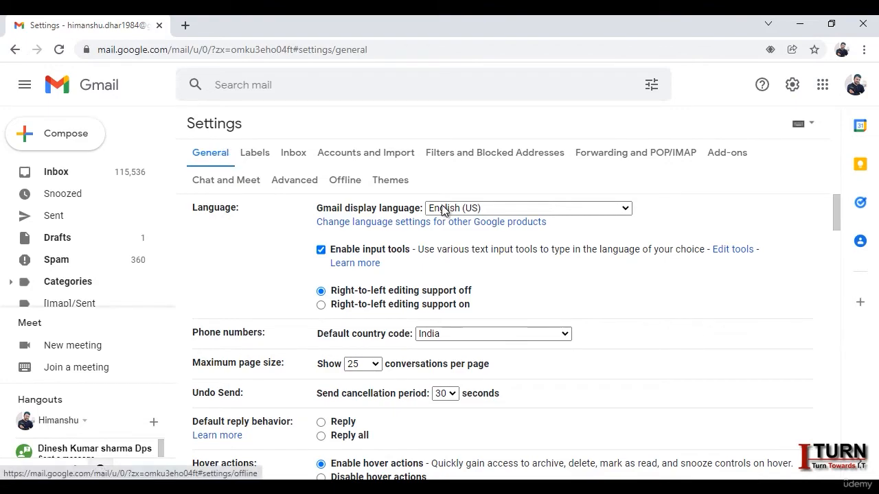
scroll(540, 257, "down", 10)
scroll(539, 254, "down", 12)
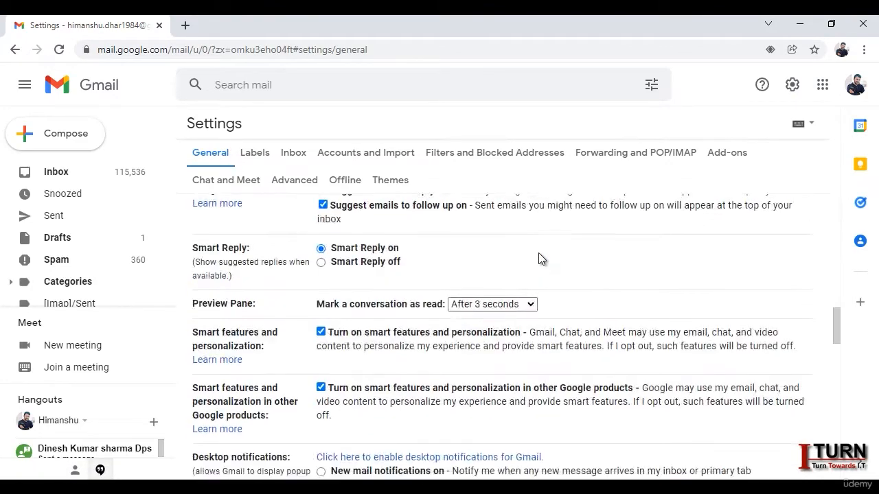
scroll(539, 258, "down", 3)
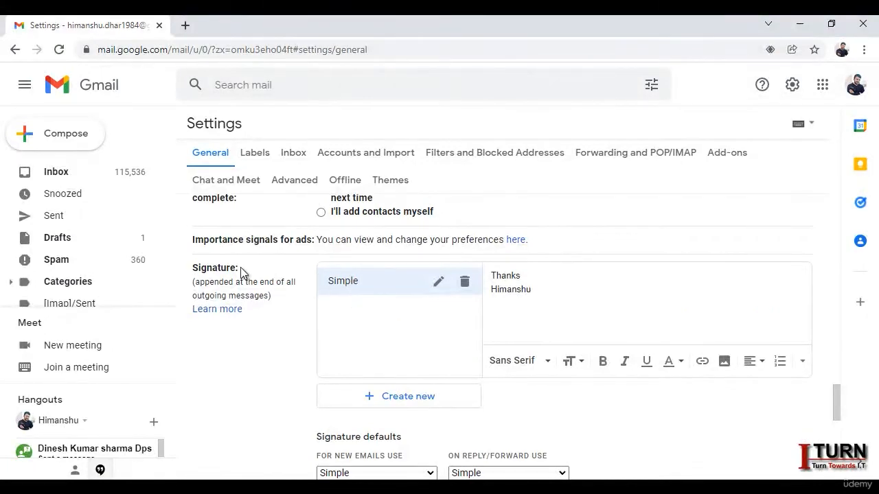
left_click(465, 283)
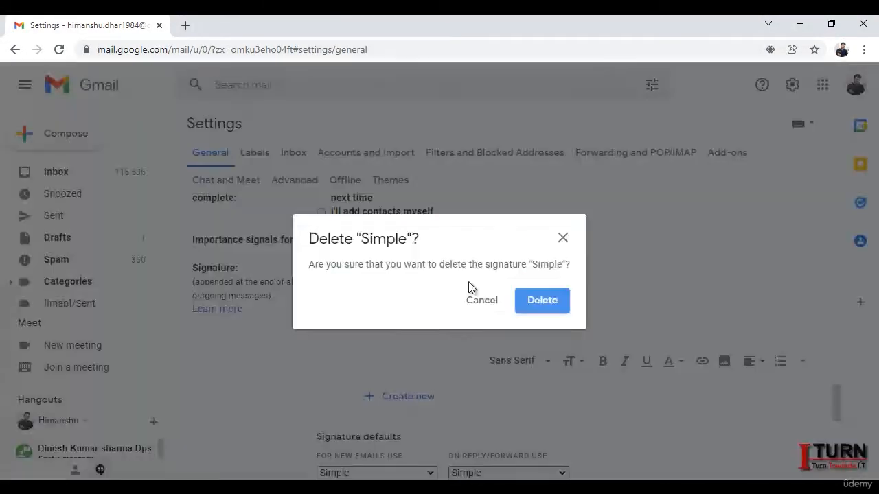
left_click(544, 305)
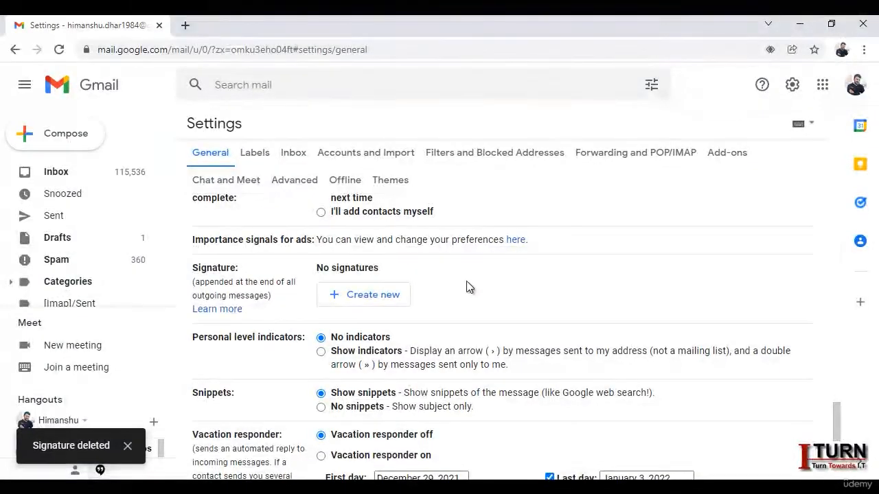
left_click(374, 301)
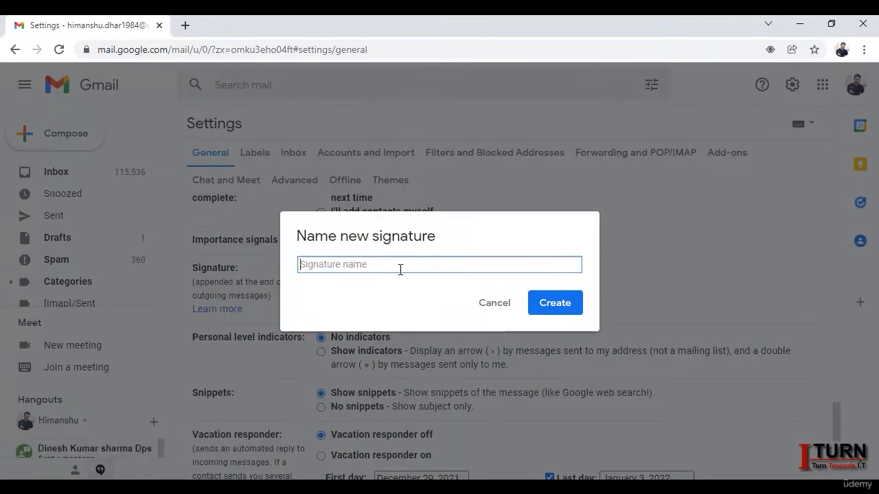
Step: Create a signature named 'just name' reading Thanks followed by the sender's first name
type("just")
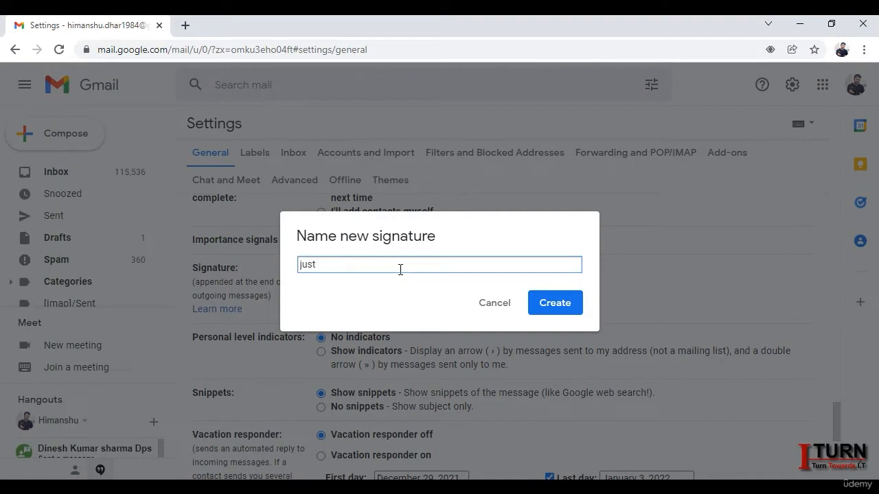
type(" name")
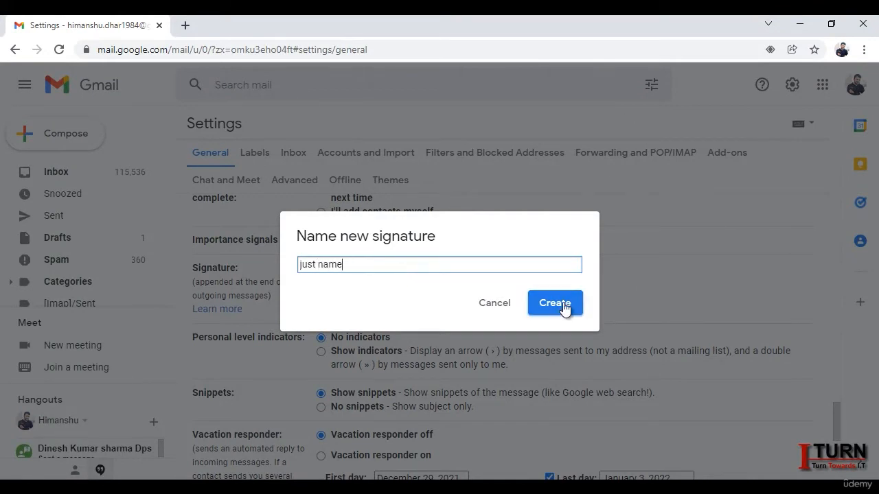
left_click(563, 307)
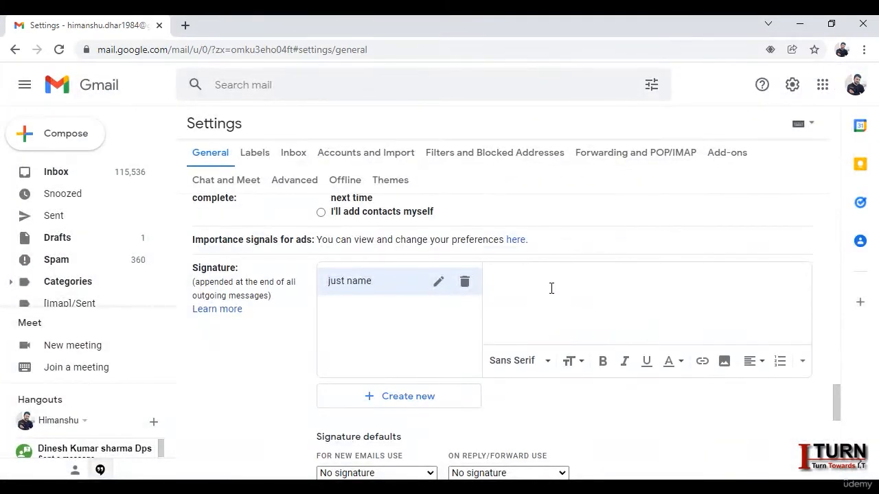
left_click(509, 289)
type("Thanks ")
type("Himanshu")
Step: Leave new emails and replies/forwards set to no signature for now
scroll(549, 296, "down", 2)
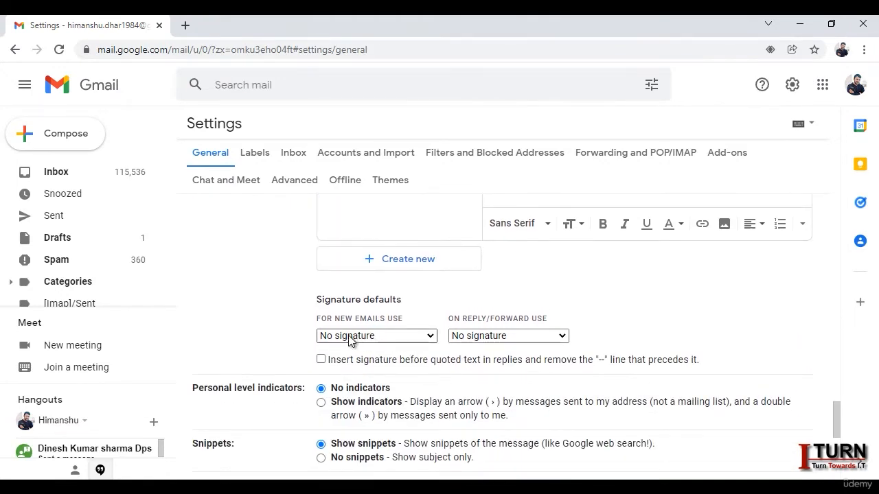
left_click(412, 338)
left_click(412, 338)
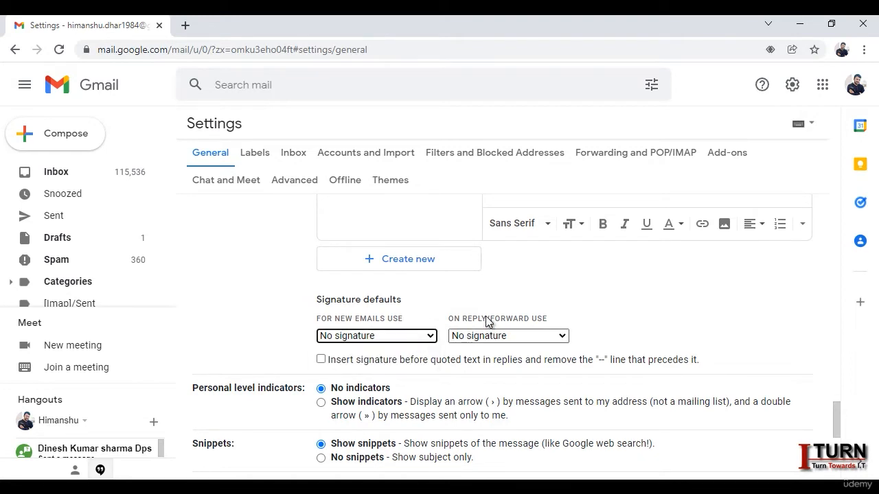
left_click(534, 337)
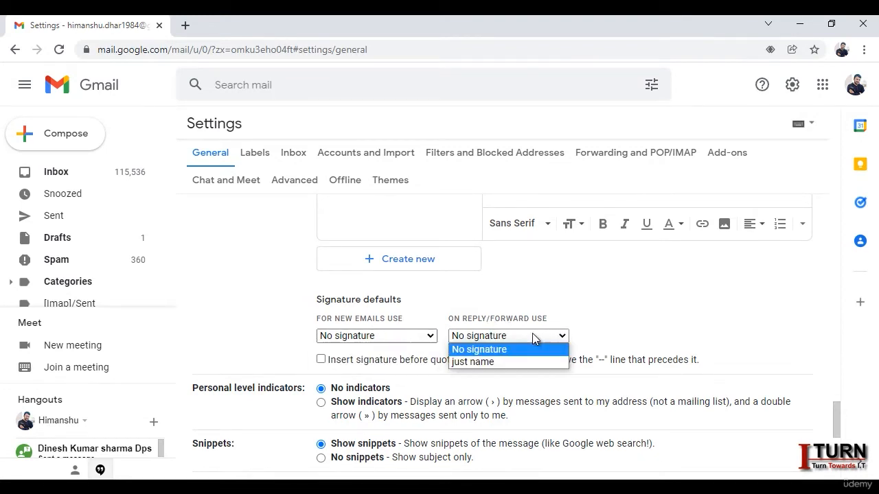
left_click(532, 333)
scroll(622, 308, "up", 2)
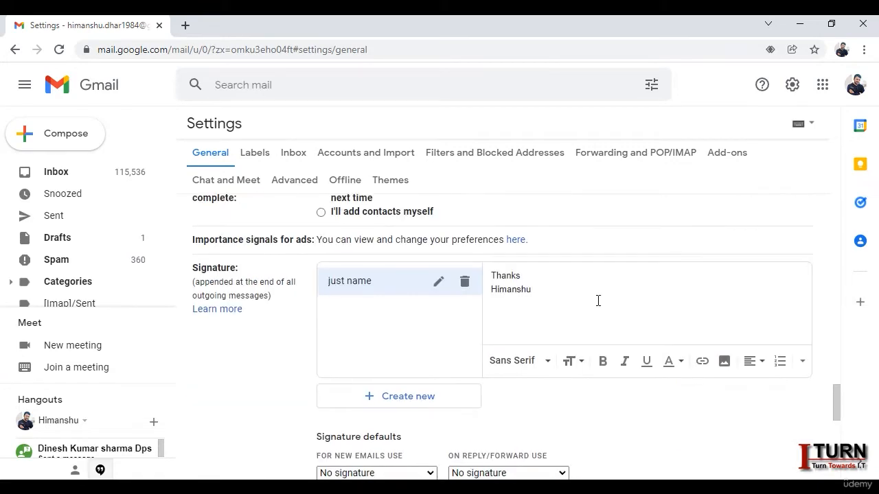
Step: Add a signature named Formal reading 'Thanks and Regards' plus the sender's full name
left_click(407, 398)
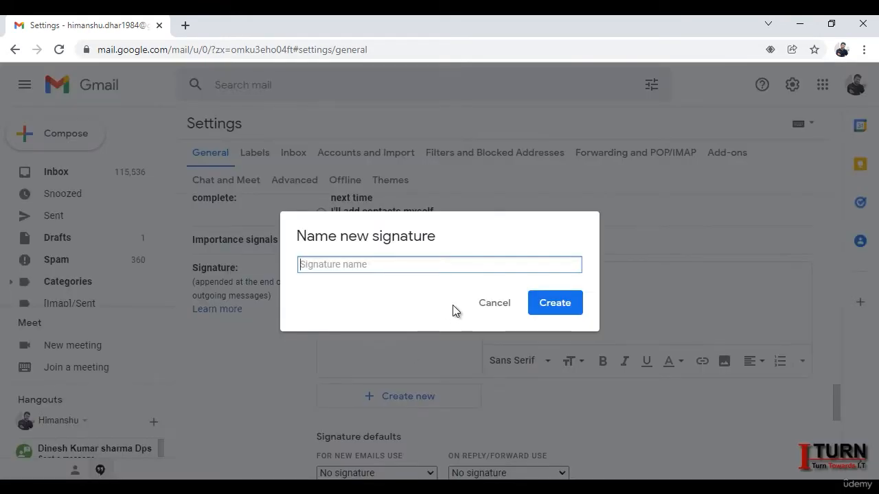
type("For")
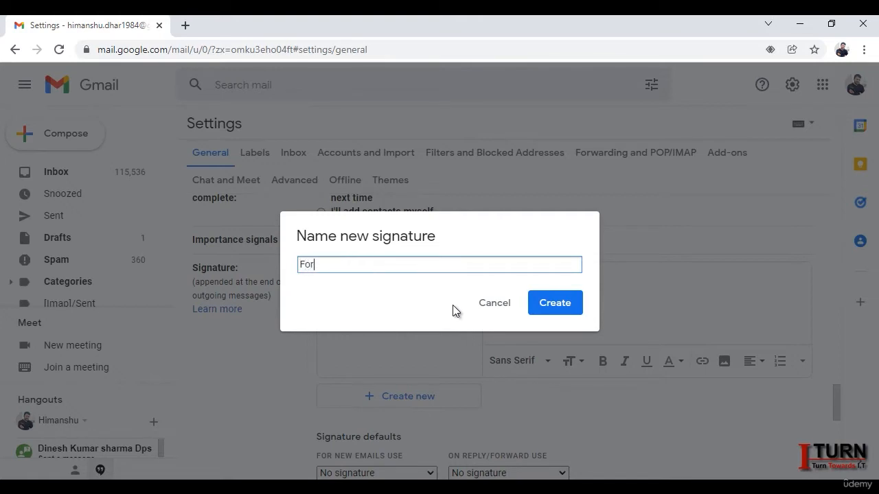
type("mal")
left_click(545, 302)
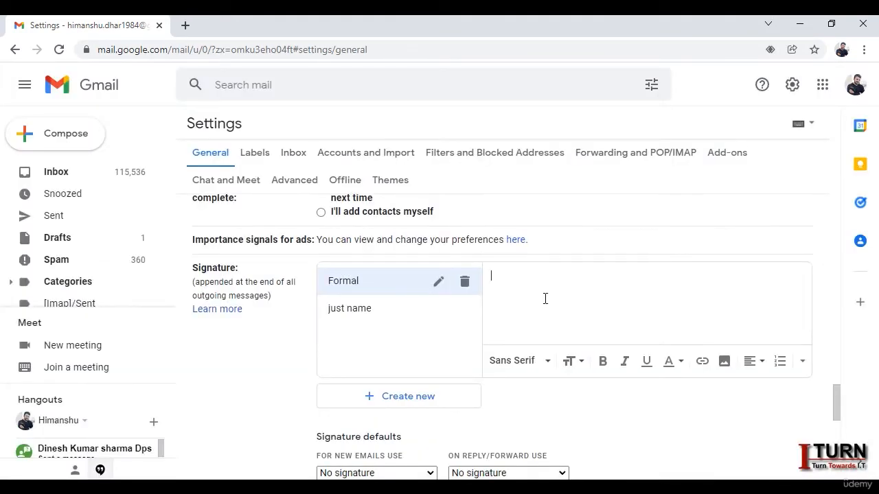
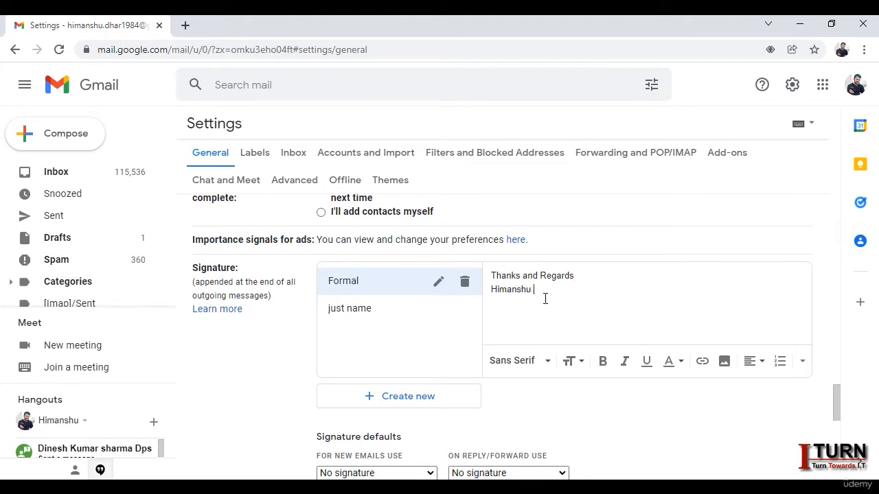
Step: Set Formal as the new-email signature and 'just name' for replies and forwards
scroll(592, 343, "down", 2)
left_click(406, 336)
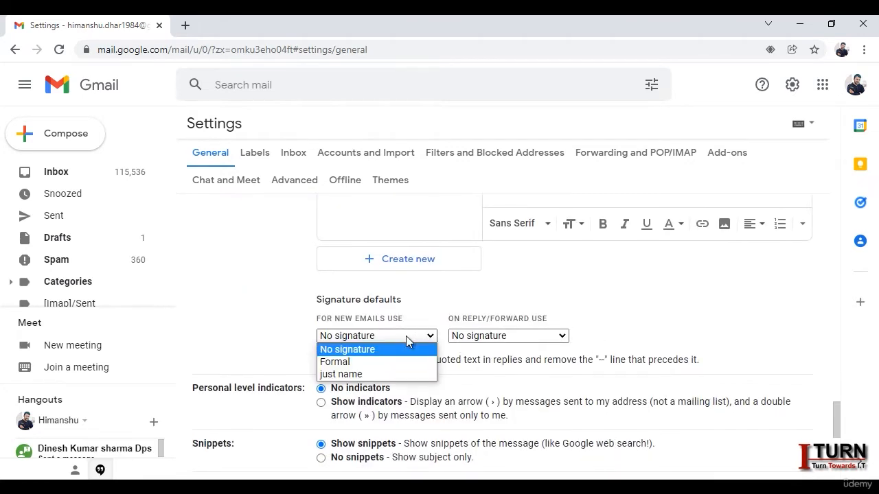
left_click(359, 363)
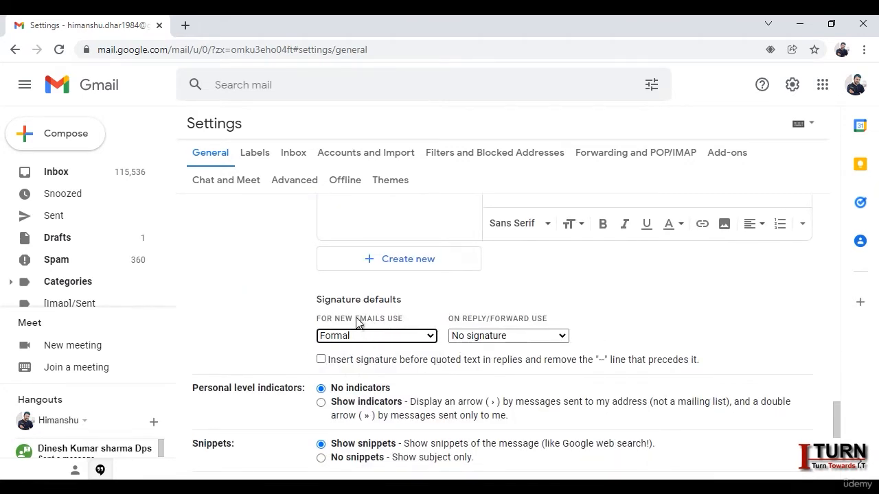
left_click(476, 336)
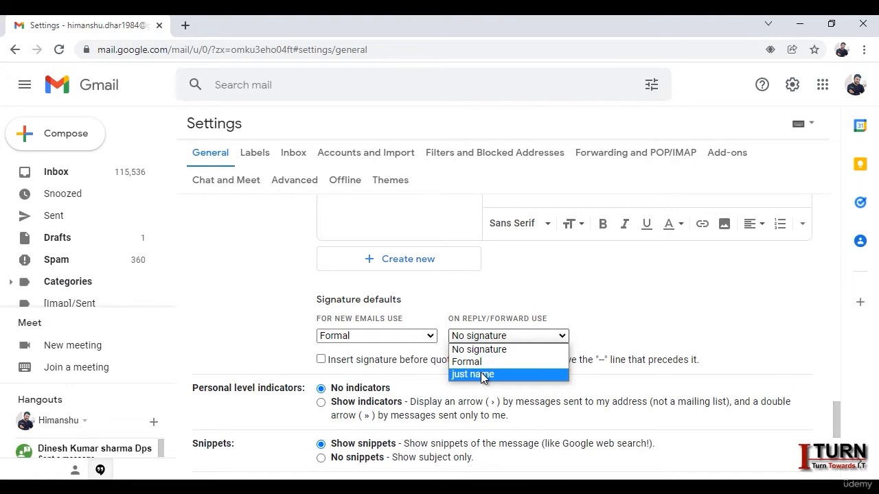
left_click(477, 375)
left_click(613, 319)
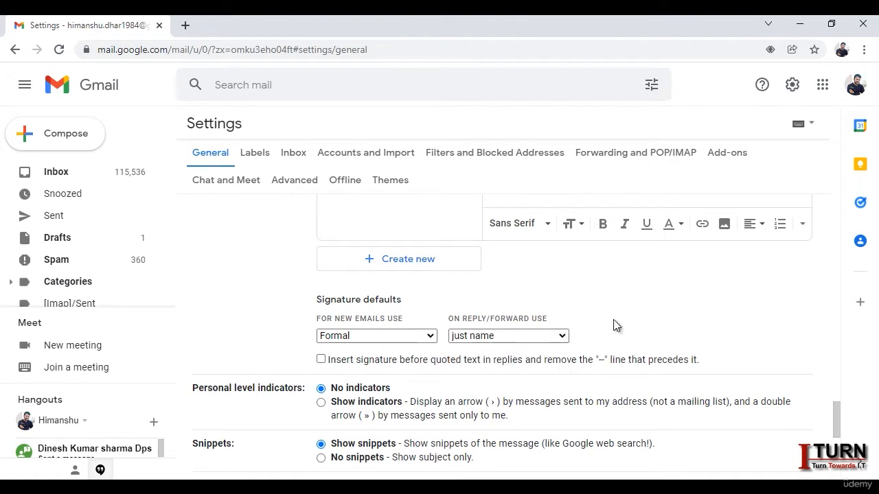
Step: Save the signature settings and compose a new message showing the Formal signature
scroll(620, 323, "down", 5)
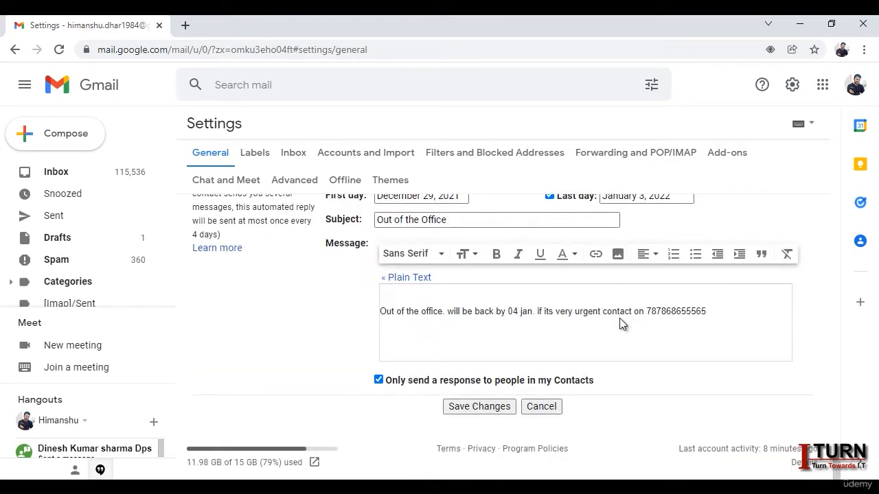
left_click(488, 409)
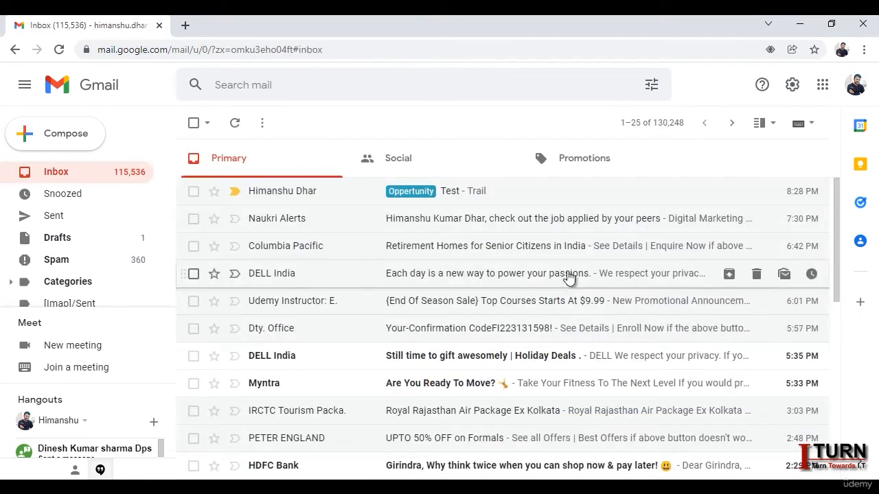
left_click(75, 150)
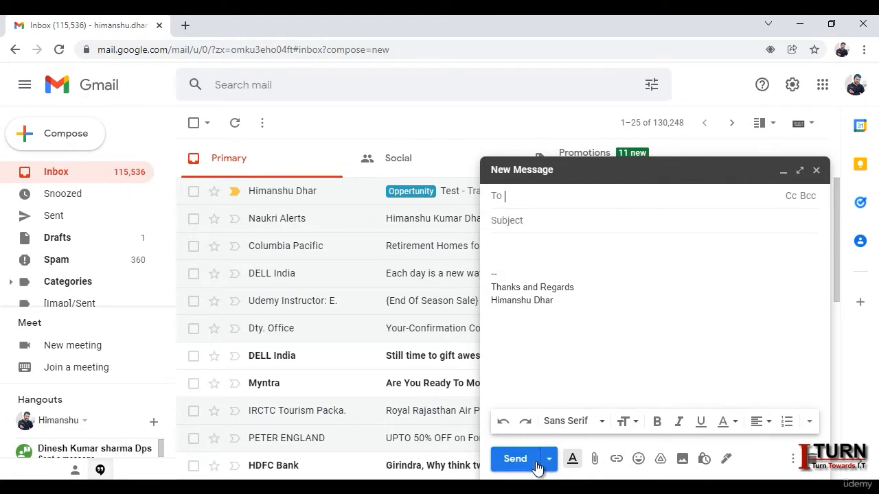
Step: Reply to the Test email to confirm the 'just name' signature appears, then return to Inbox
left_click(816, 170)
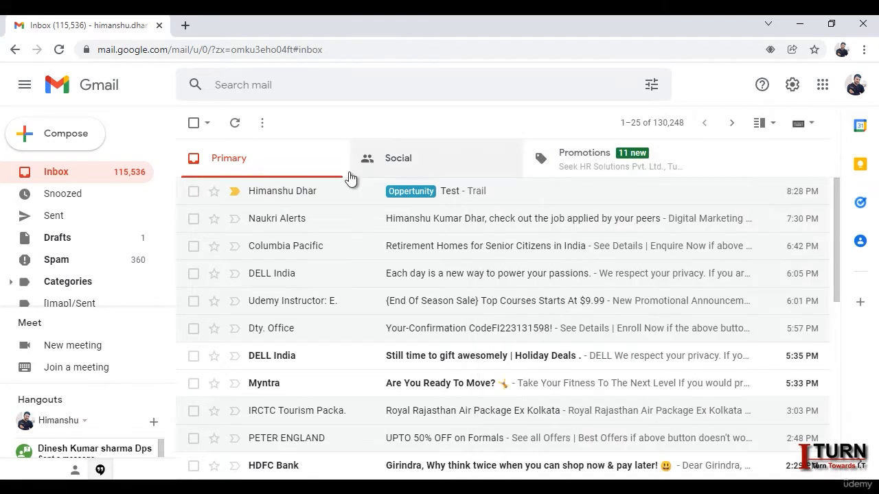
left_click(457, 193)
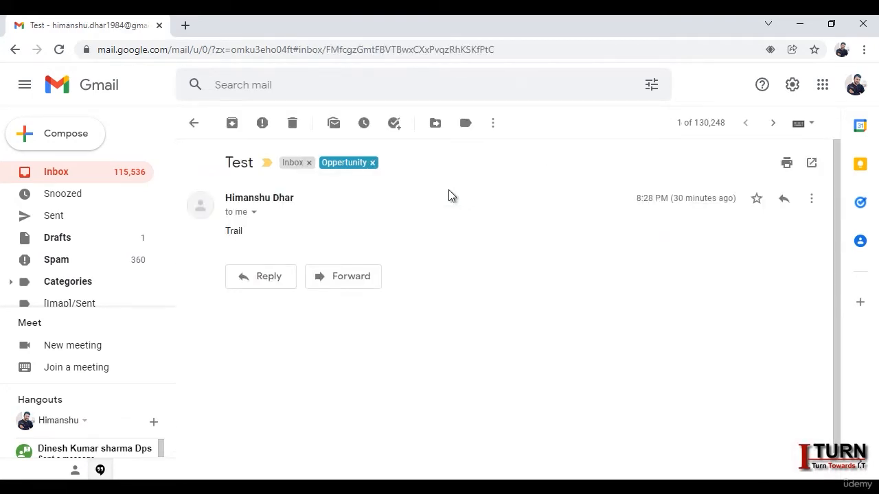
left_click(265, 278)
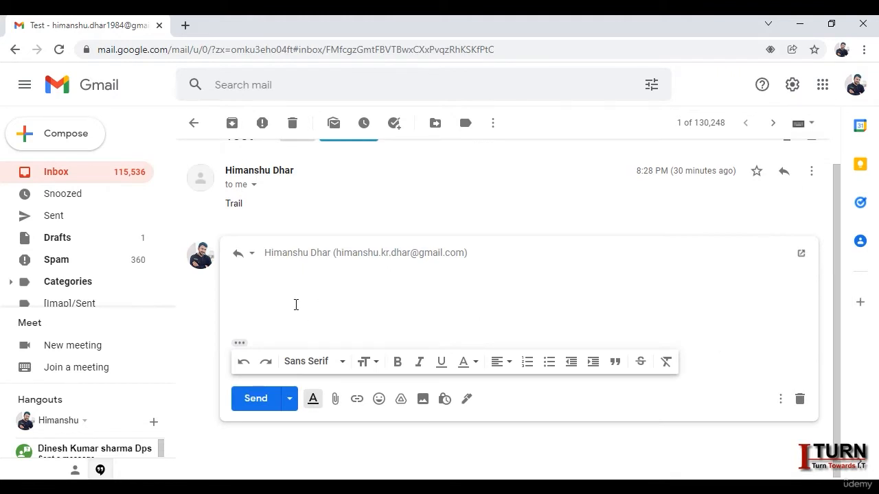
left_click(239, 343)
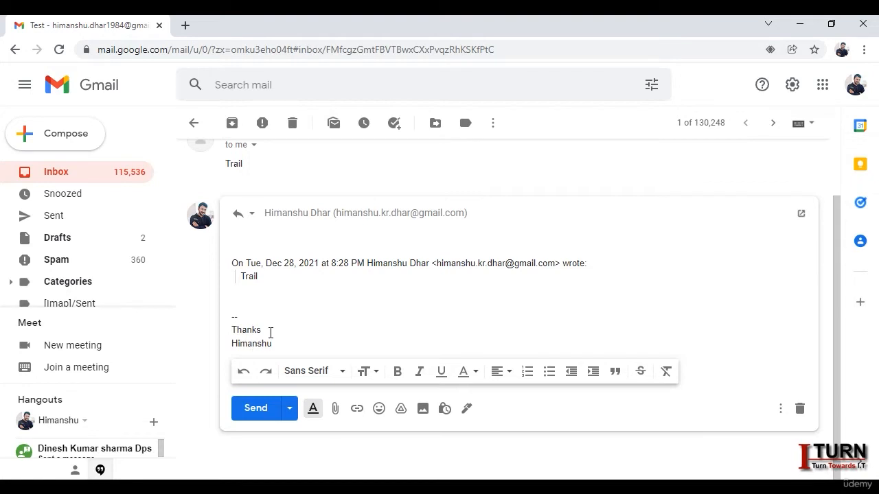
left_click(83, 172)
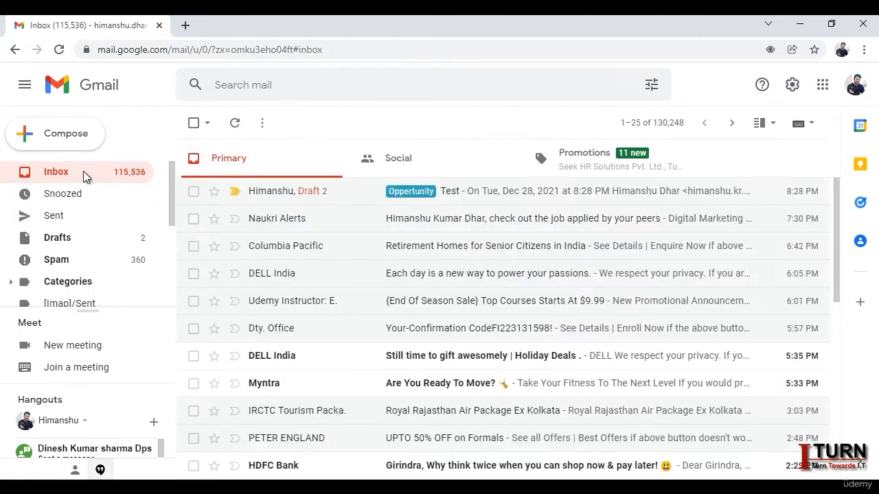
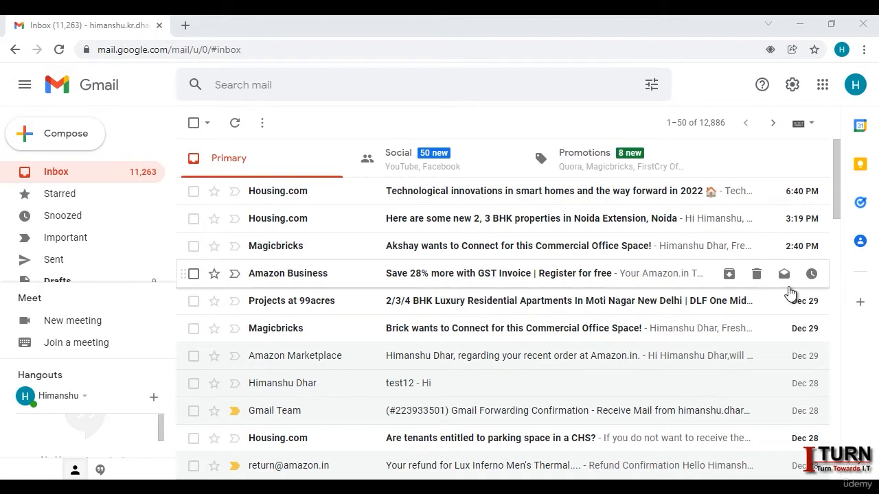
Step: Launch Google Docs from the apps grid and open the 'letter mail' document
left_click(823, 90)
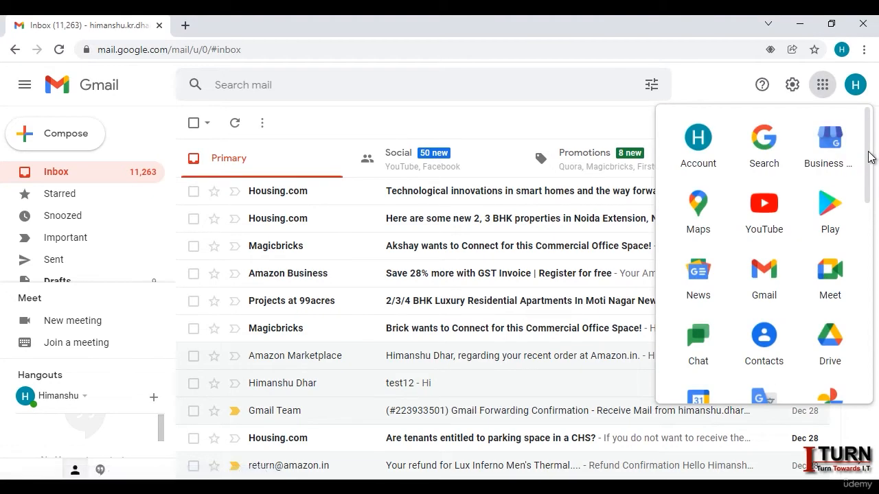
left_click_drag(870, 158, 859, 271)
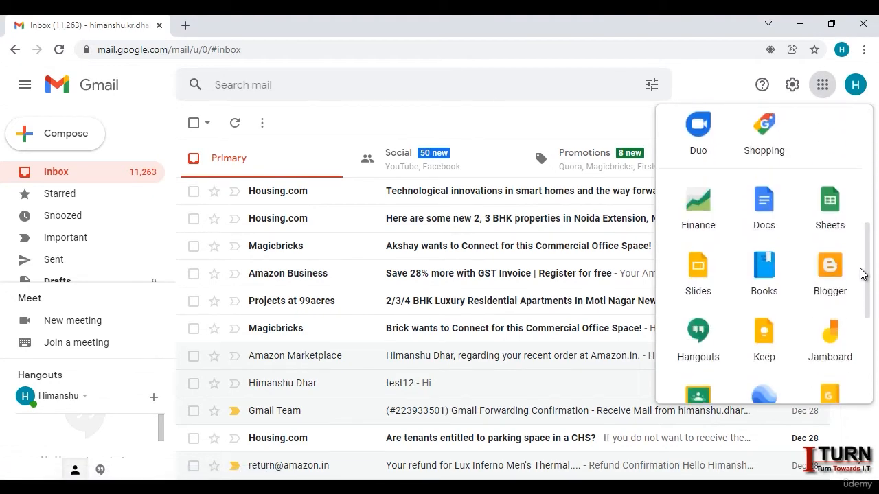
left_click(769, 204)
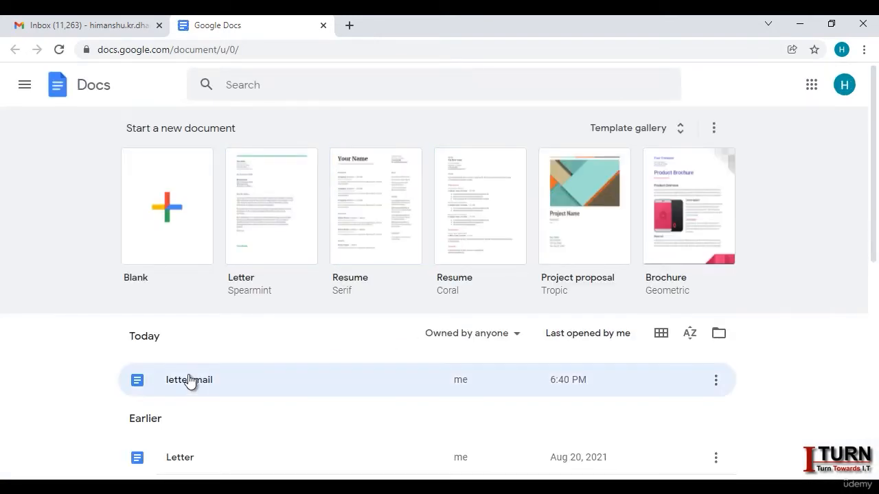
left_click(202, 385)
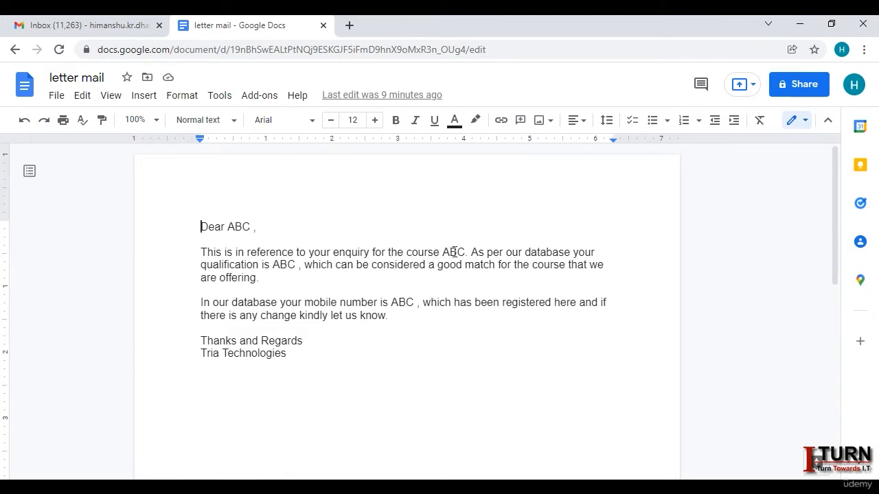
Step: Back in Gmail, launch Google Sheets in a new tab from the apps grid
left_click(95, 28)
left_click(822, 85)
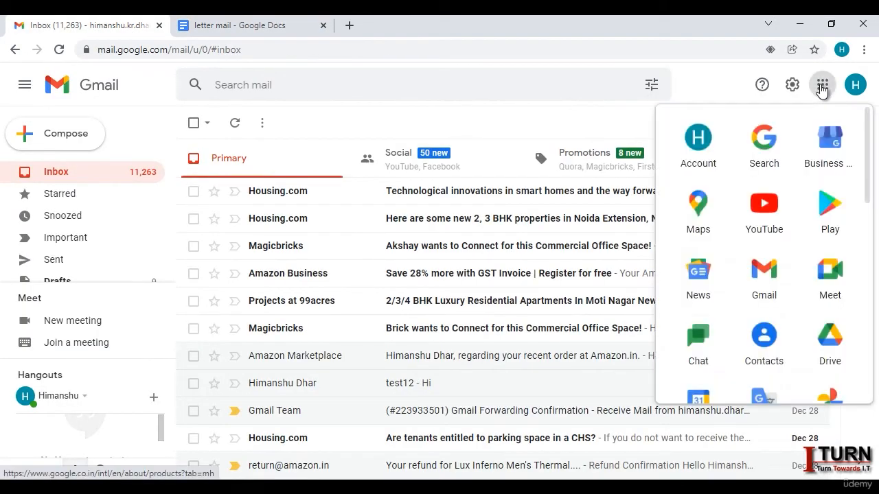
scroll(806, 267, "down", 5)
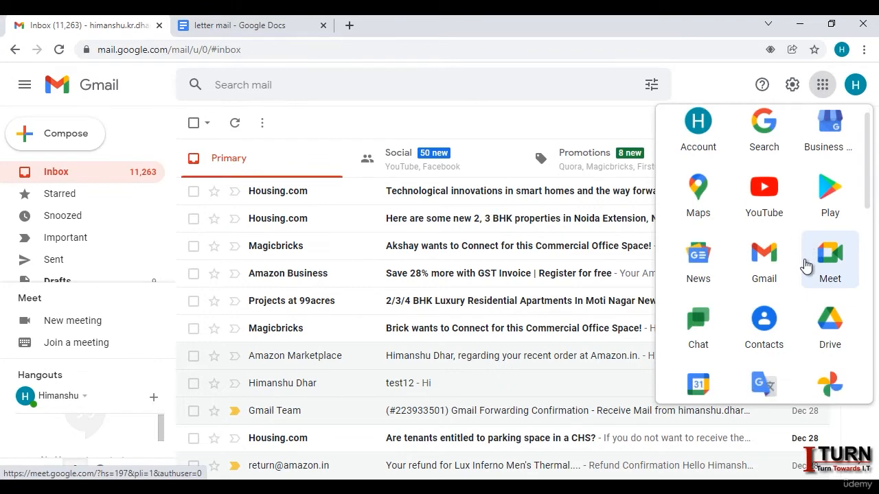
scroll(805, 262, "down", 3)
scroll(805, 263, "up", 3)
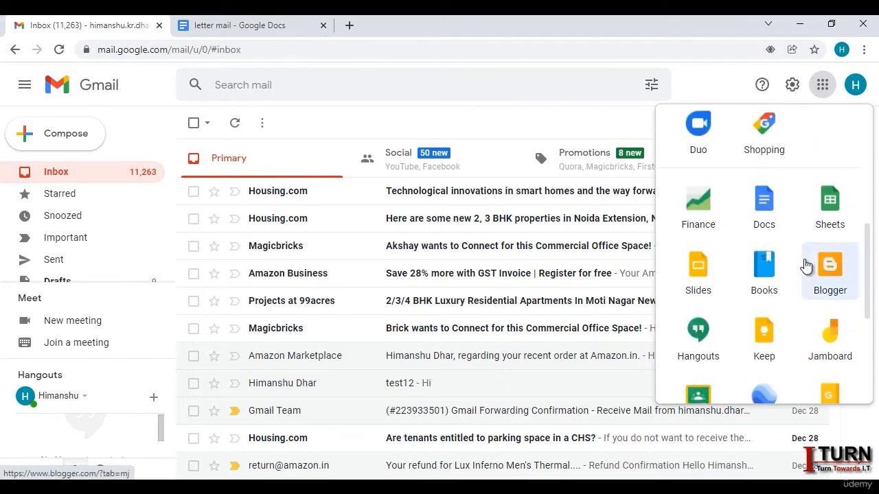
left_click(830, 206)
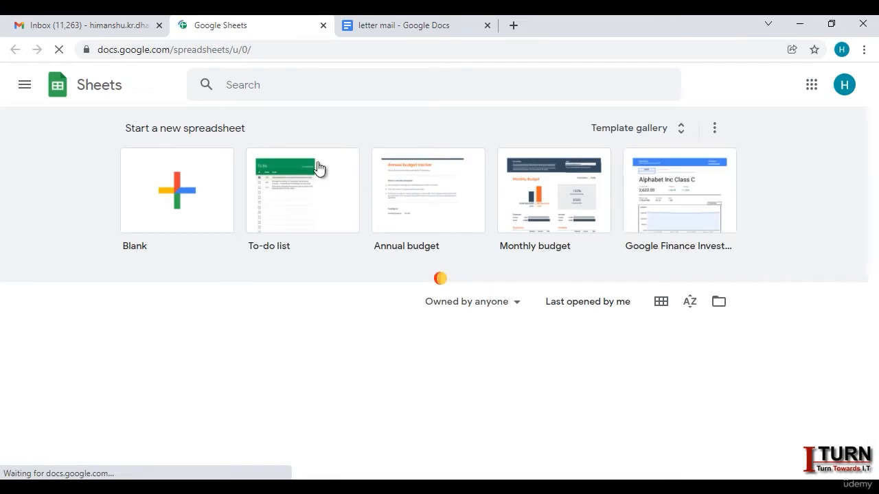
Step: Open the Real Data spreadsheet and go to its Enquiry sheet
scroll(366, 243, "down", 1)
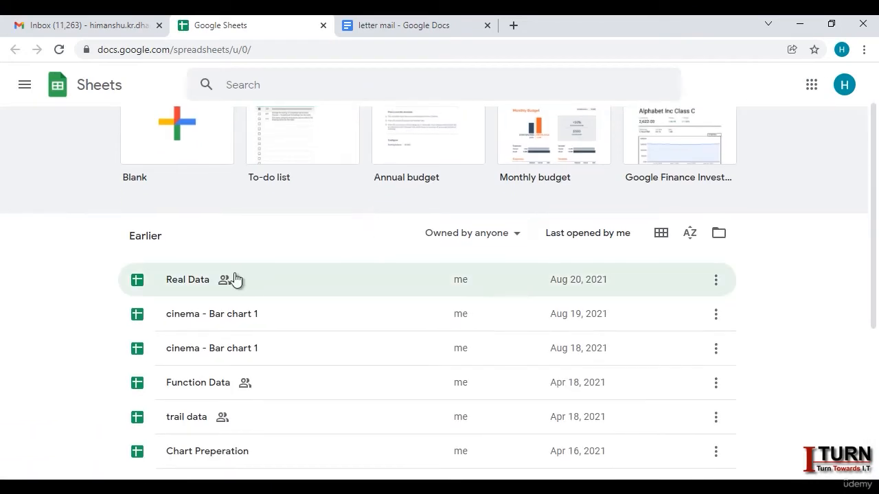
left_click(197, 285)
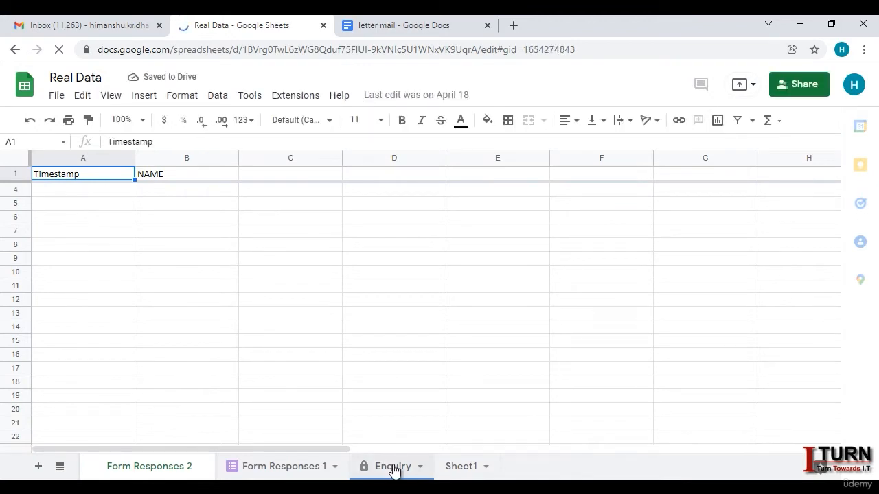
left_click(393, 468)
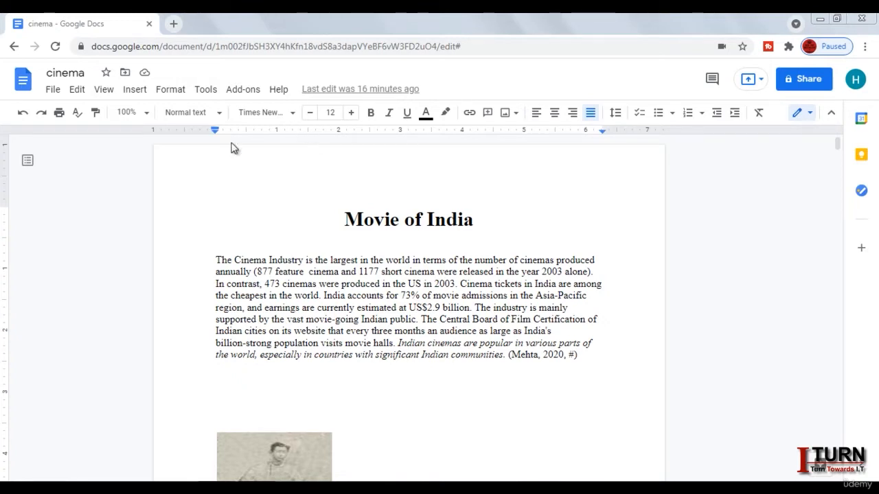
Step: From the cinema document's Get add-ons, search the Marketplace for 'mail mer' and choose Mail Merge
left_click(244, 90)
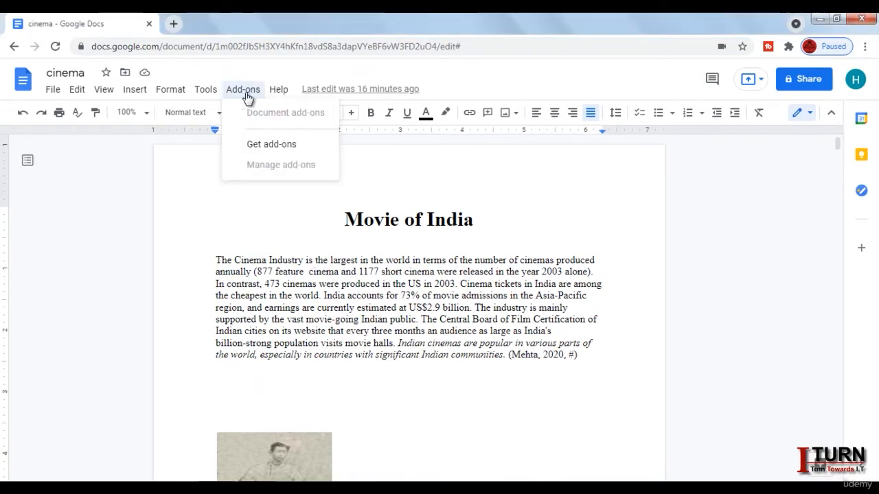
left_click(272, 153)
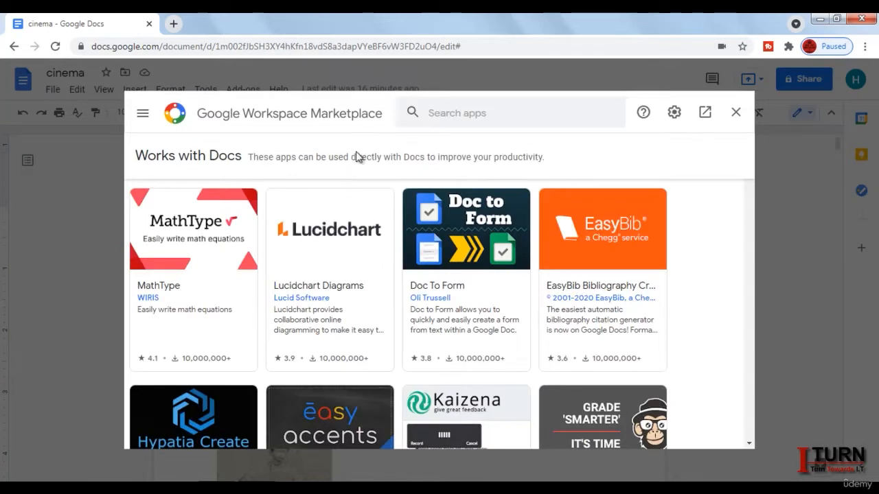
left_click(445, 114)
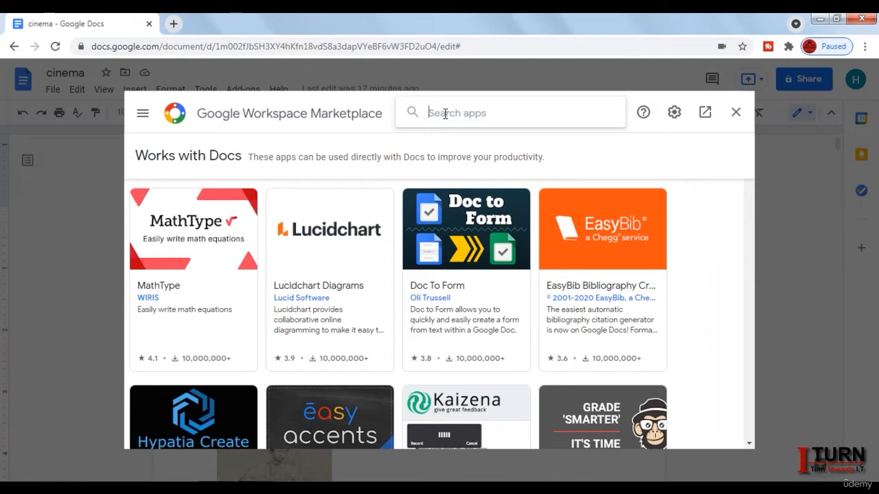
type("mail merg")
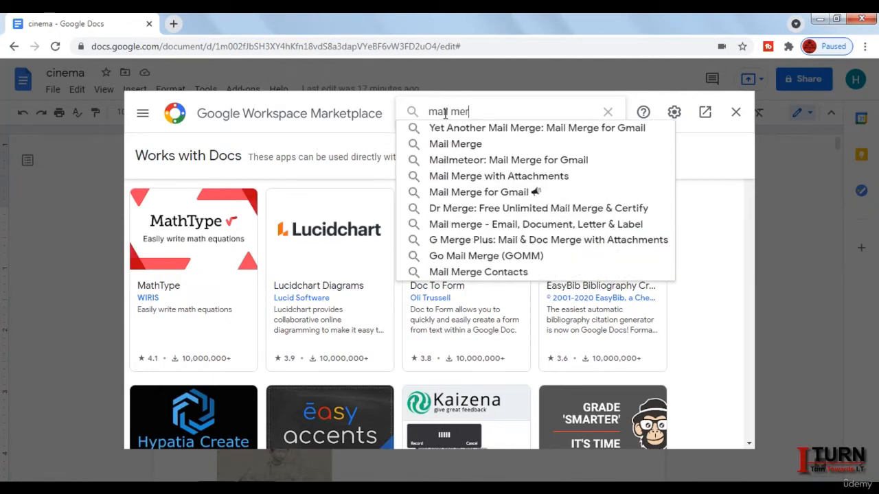
left_click(449, 150)
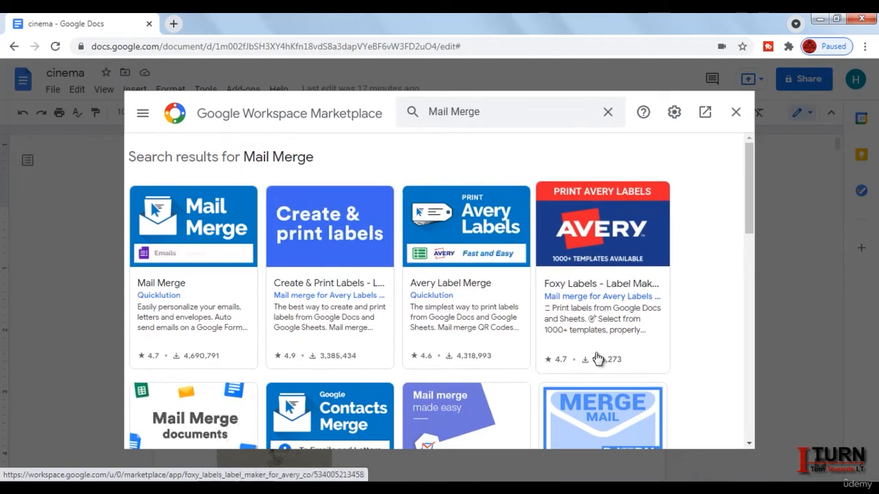
Step: Open the Quicklution Mail Merge page in the Marketplace and start its installation
left_click_drag(749, 195, 752, 239)
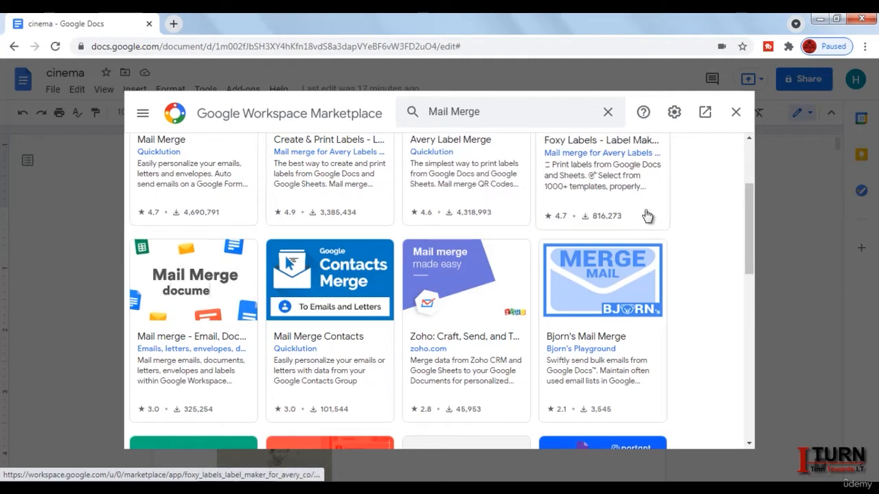
left_click_drag(750, 202, 748, 145)
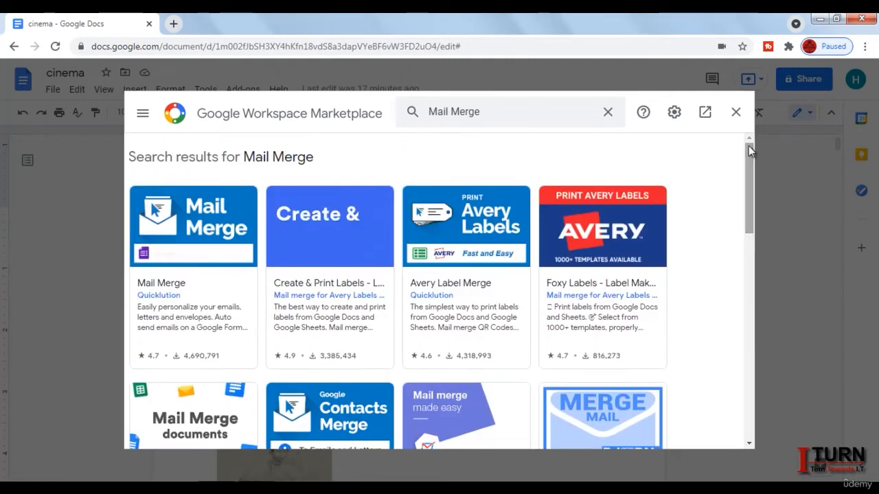
left_click(198, 227)
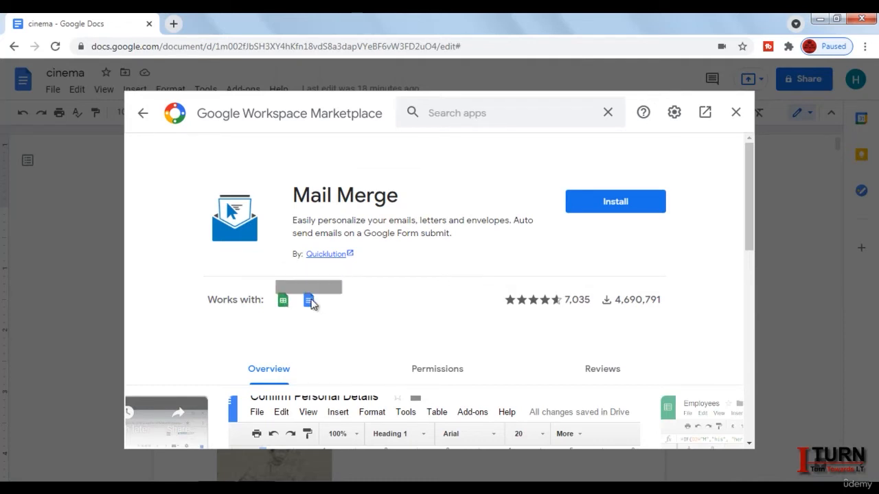
left_click(621, 209)
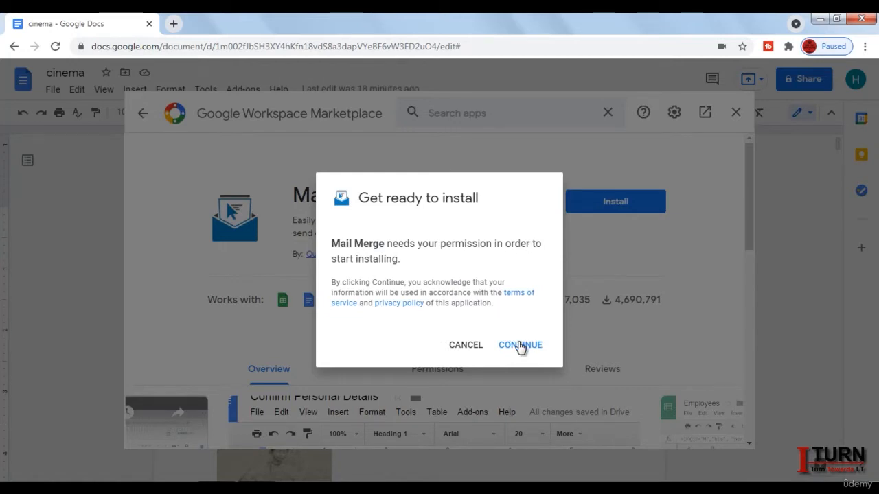
Step: Continue, pick the Google account, and allow Mail Merge access to complete installation
left_click(521, 345)
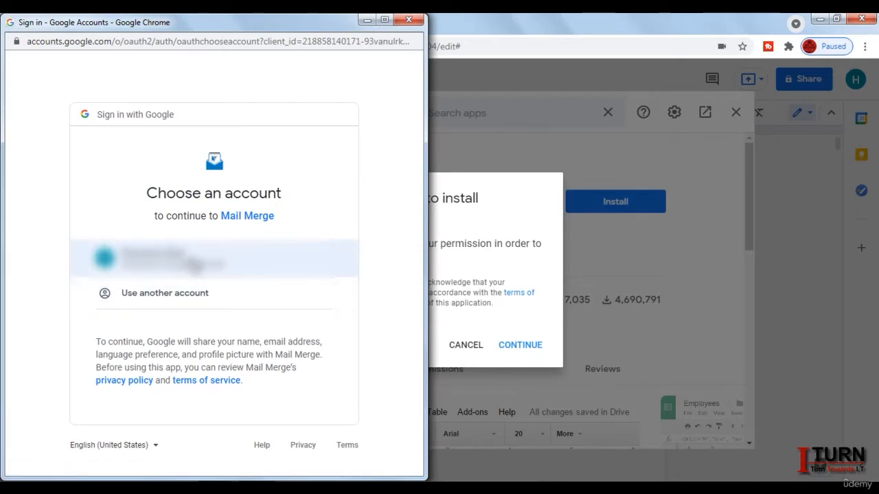
left_click(196, 264)
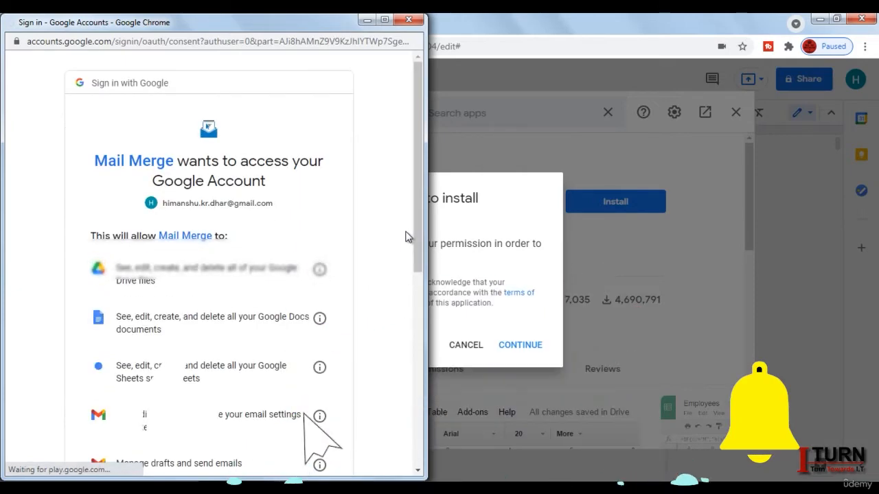
left_click_drag(416, 239, 421, 429)
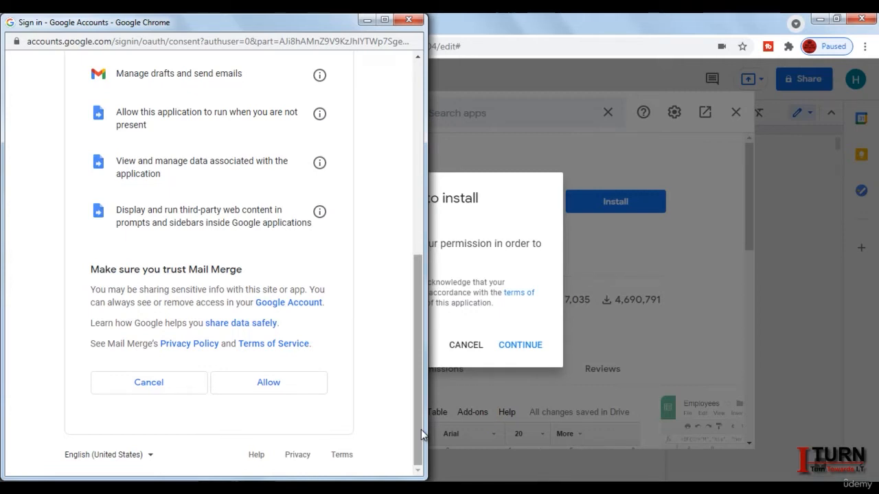
left_click(268, 384)
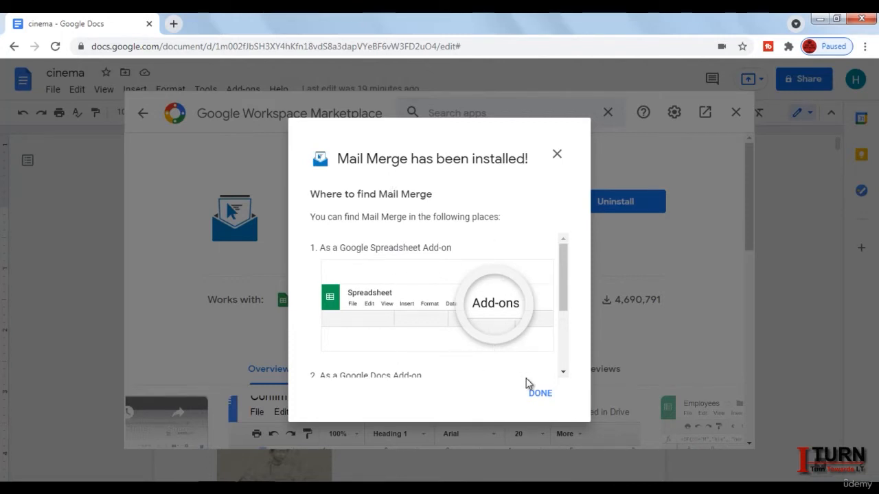
Step: Dismiss the confirmation, close the Marketplace, and check Mail Merge is listed under Add-ons
left_click(540, 394)
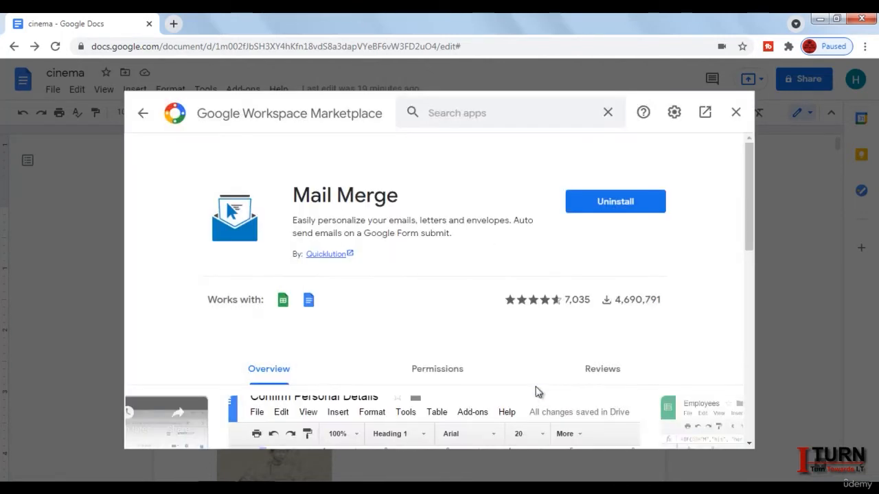
left_click(736, 113)
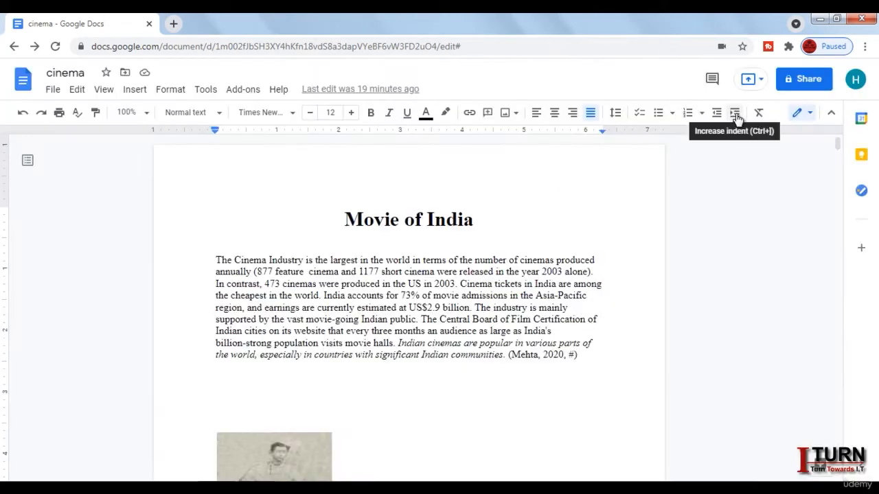
left_click(244, 95)
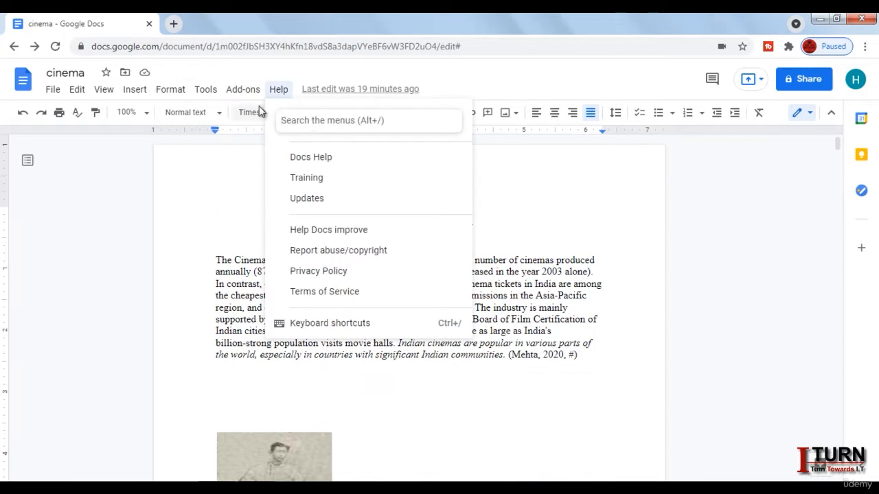
mouse_move(243, 89)
mouse_move(259, 148)
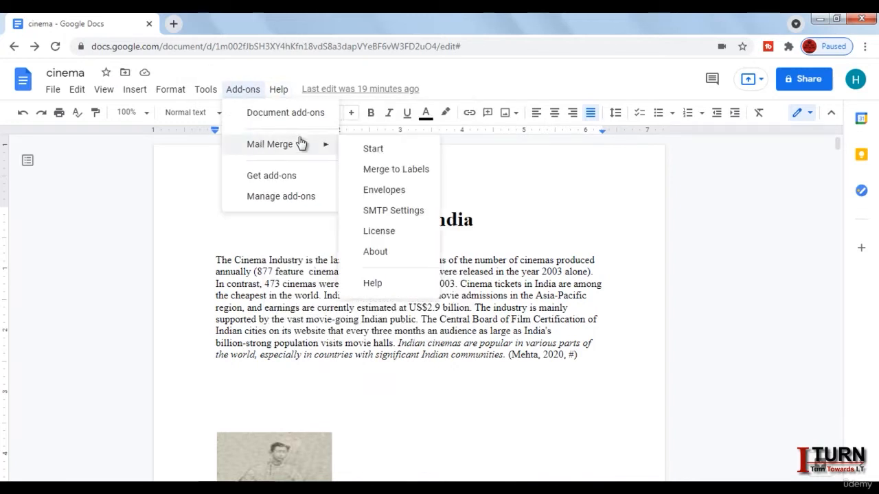
left_click(547, 155)
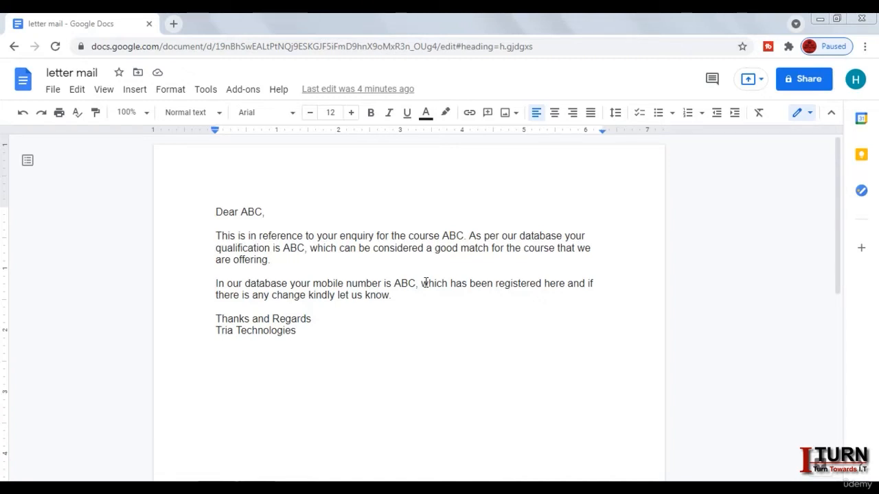
Step: Launch Mail Merge from Add-ons on the letter and bring up its spreadsheet picker
left_click(247, 95)
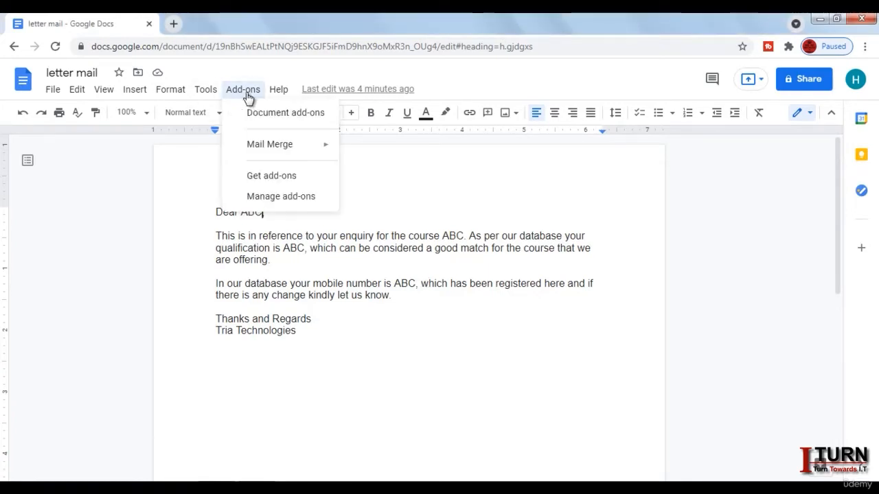
mouse_move(271, 149)
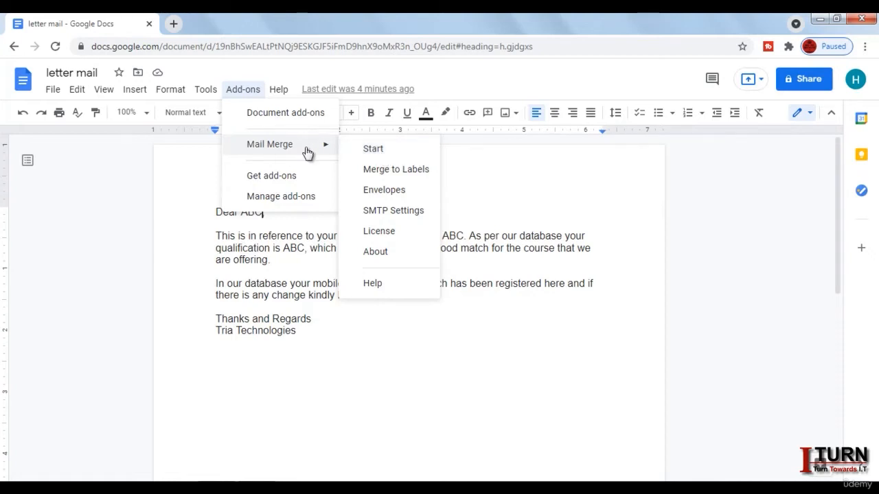
left_click(374, 150)
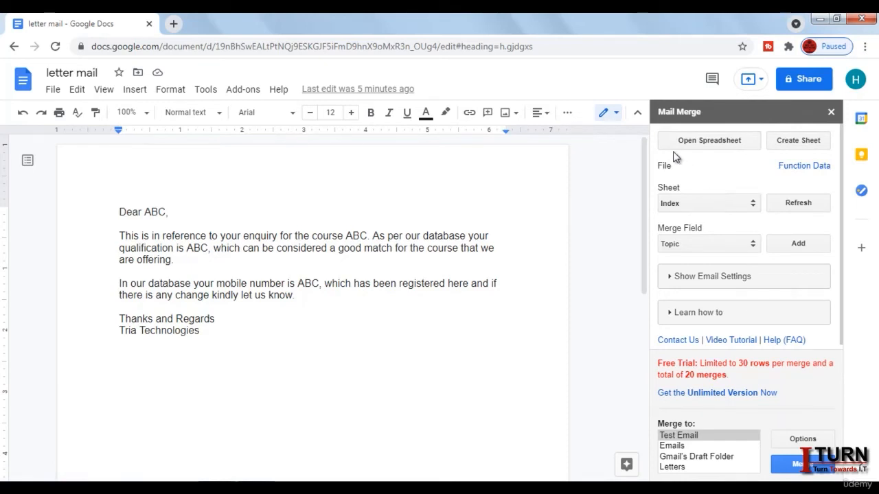
left_click(710, 142)
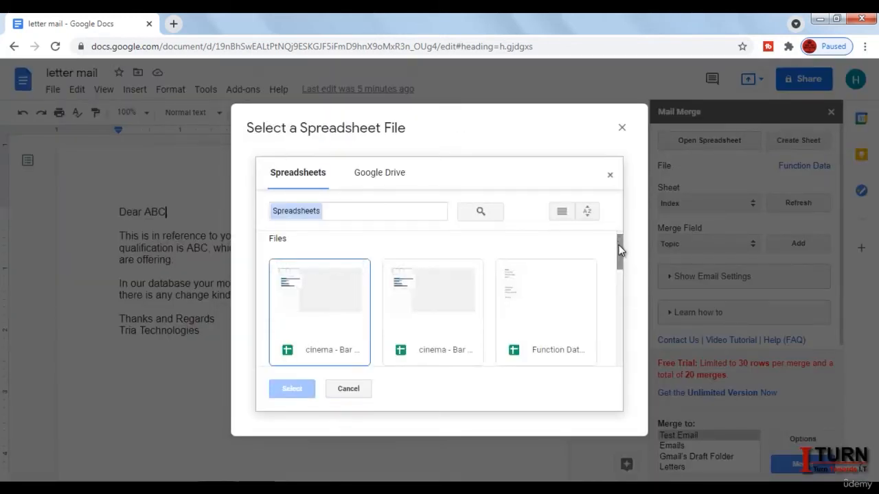
Step: Select the Real Data spreadsheet as the mail merge source file
left_click_drag(619, 245, 617, 292)
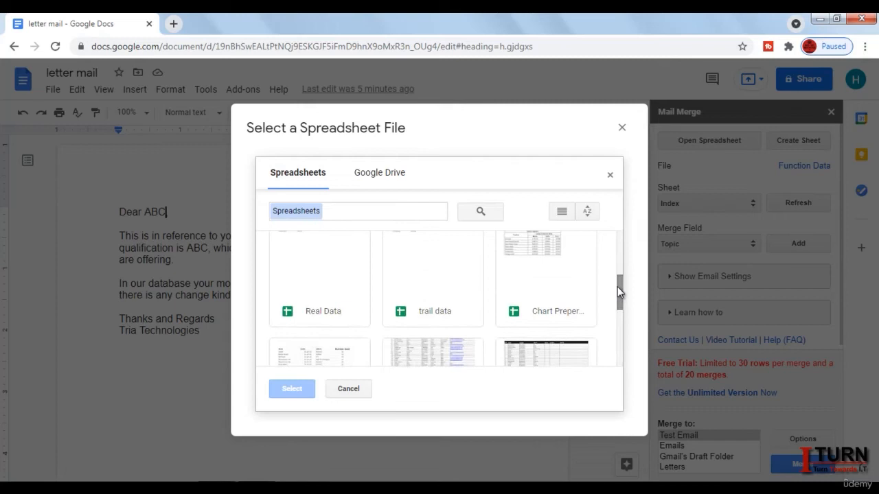
left_click(324, 292)
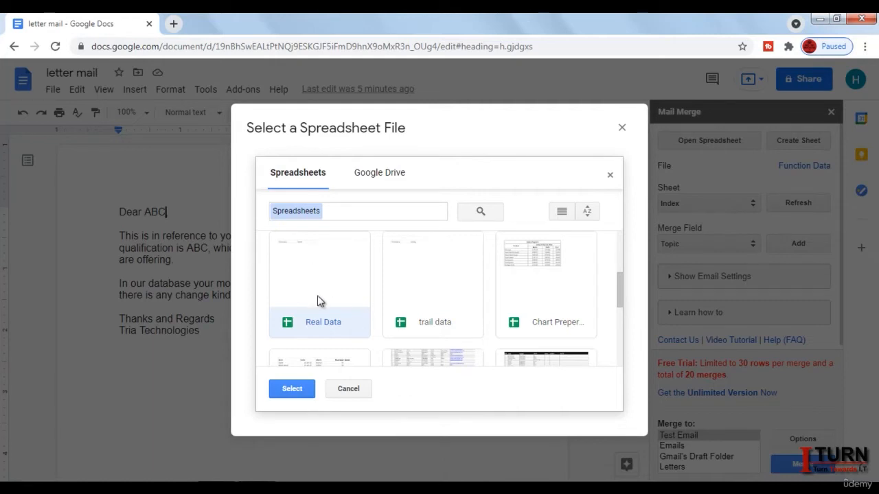
left_click(292, 388)
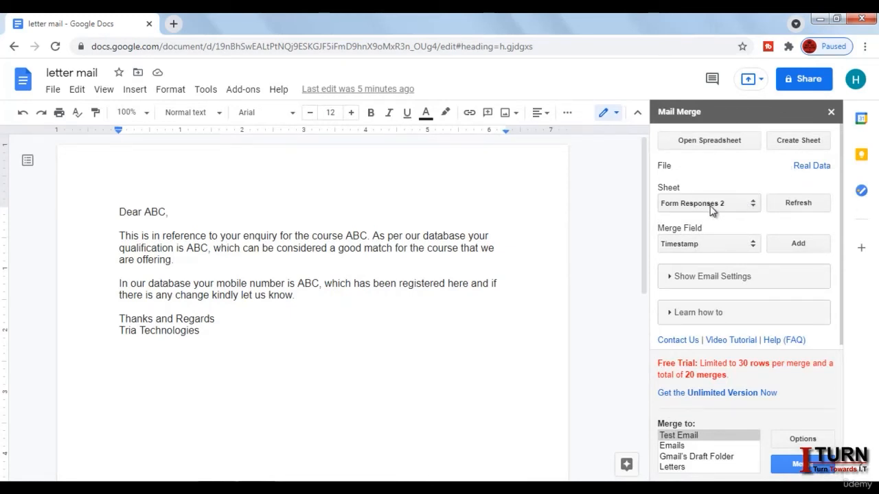
Step: Expand the Sheet dropdown listing Real Data's sheets
left_click(730, 204)
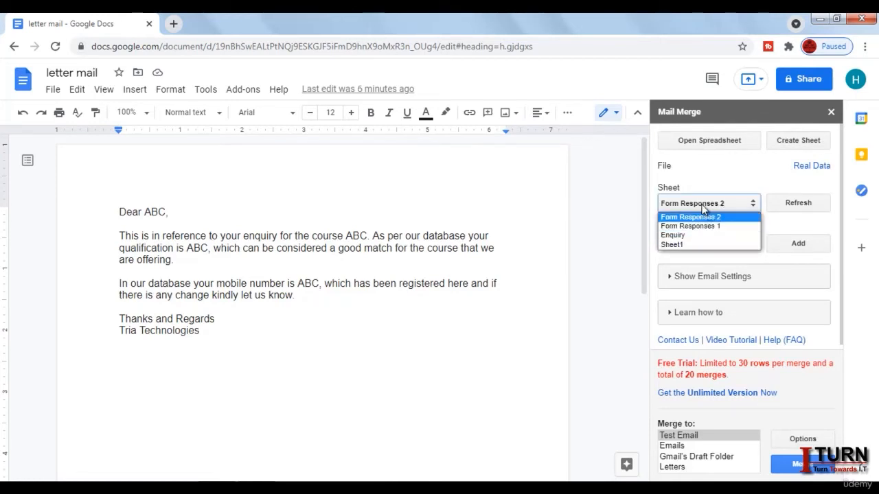
Step: Choose the Enquiry sheet and refresh so S.No loads as the merge field
left_click(680, 237)
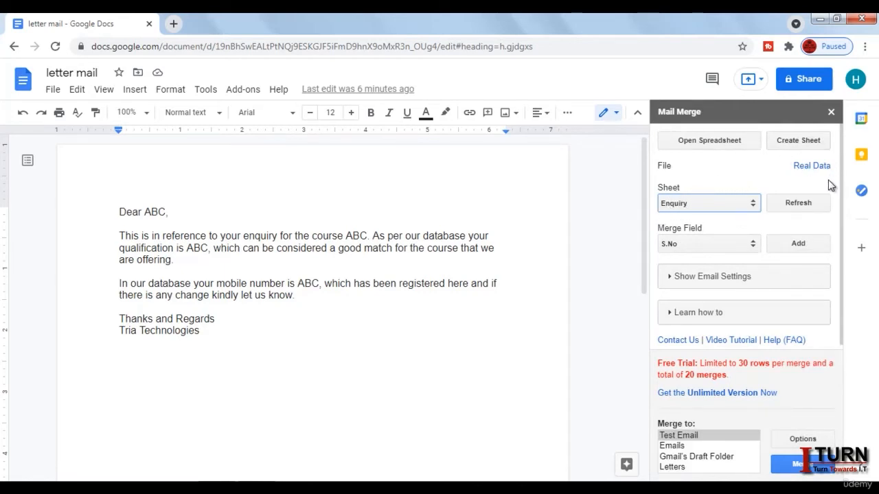
left_click(801, 204)
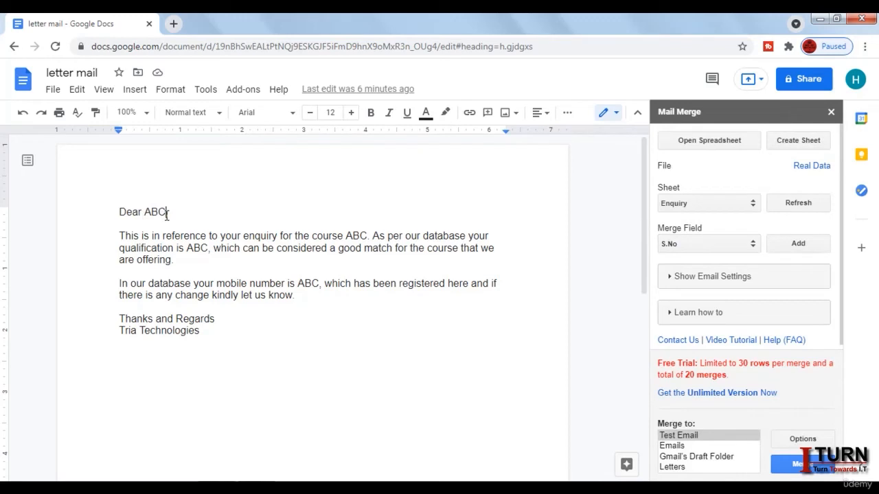
Step: Replace the ABC after Dear with the Name merge field
key("BackSpace")
key("BackSpace")
key("BackSpace")
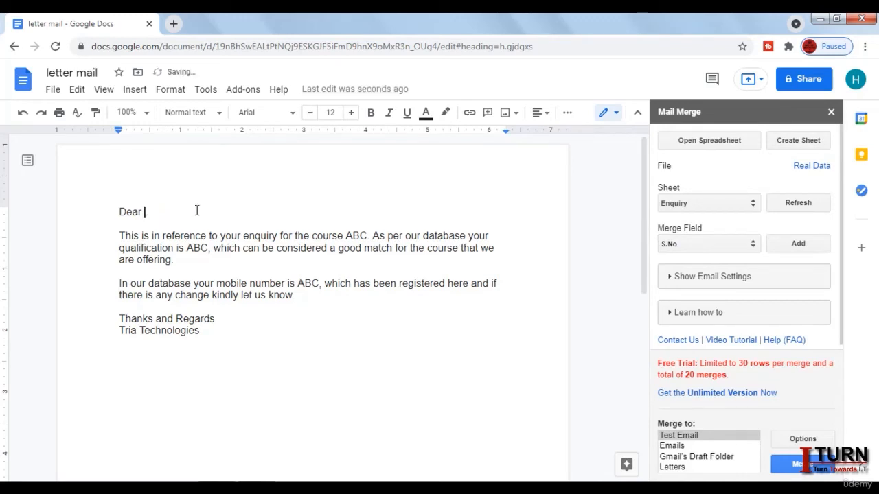
left_click(695, 245)
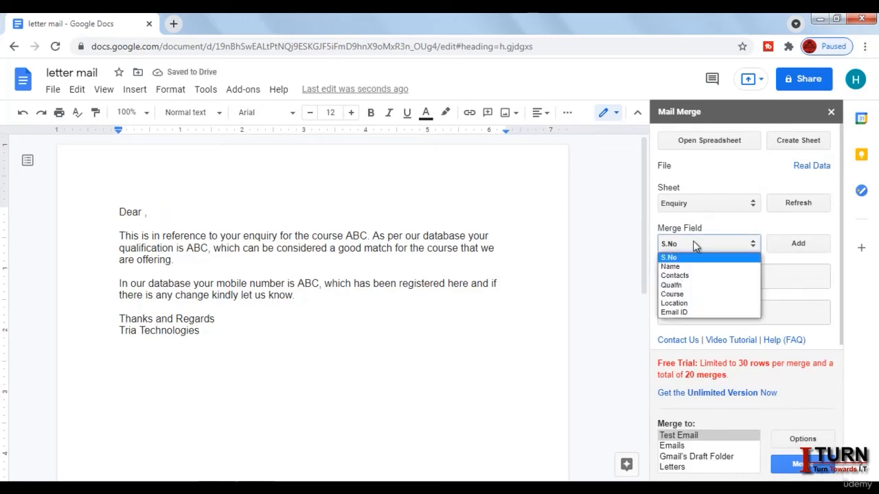
left_click(686, 267)
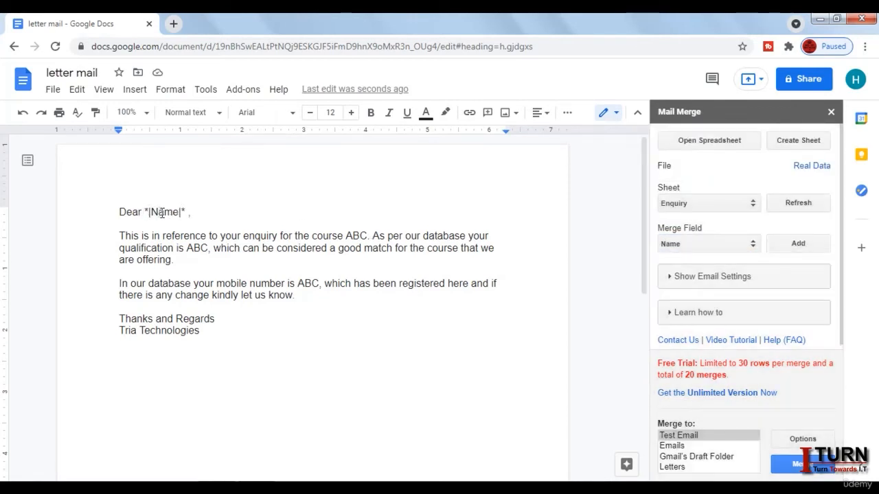
Step: Replace the ABC after the course with the Course merge field
left_click(368, 237)
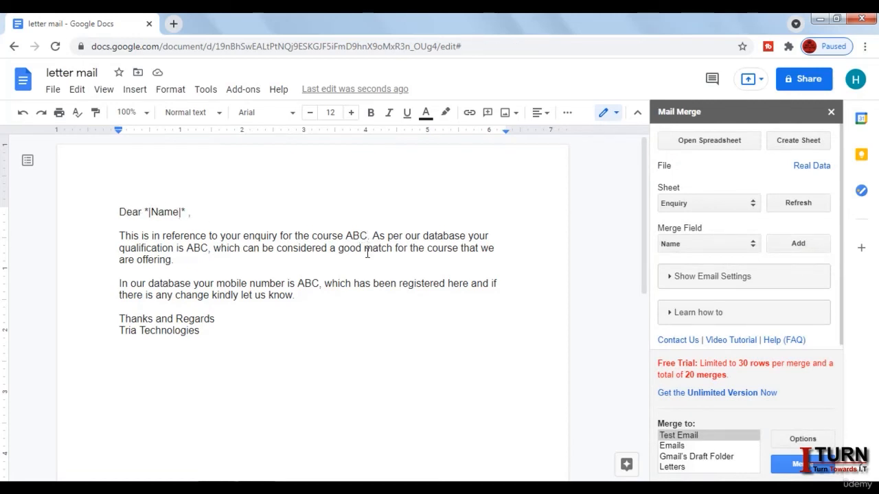
key("BackSpace")
key("BackSpace")
key("BackSpace")
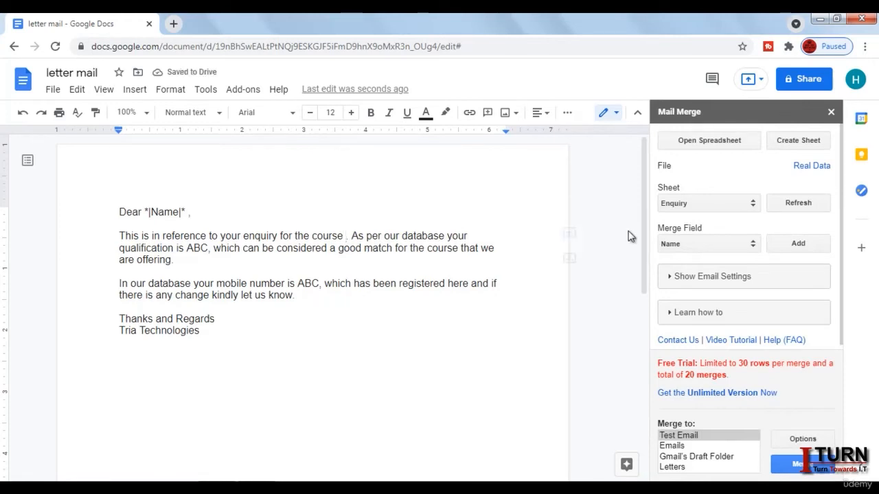
left_click(694, 245)
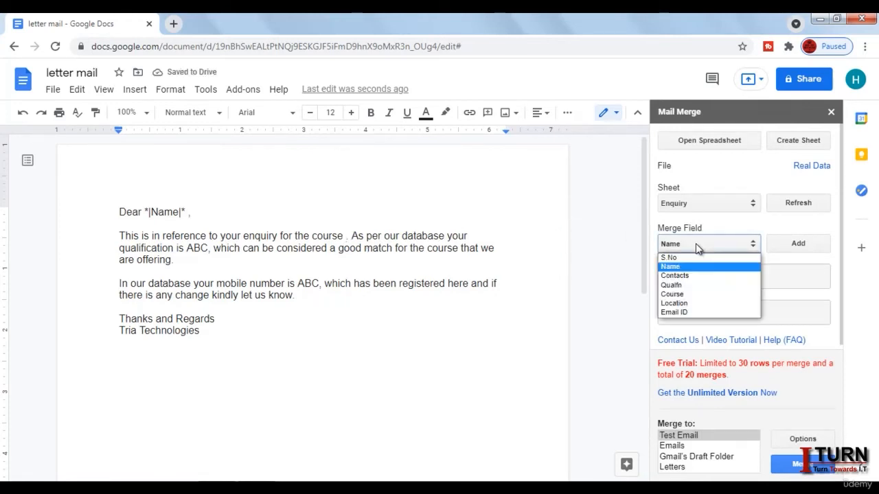
left_click(680, 295)
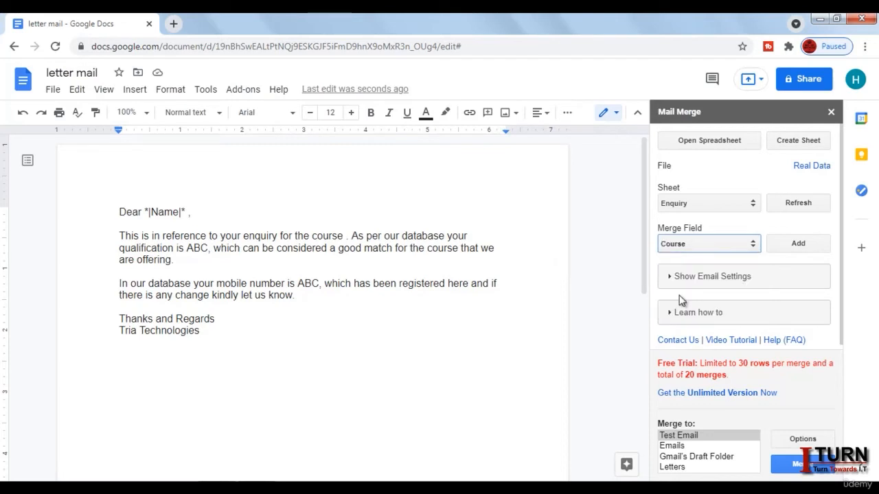
left_click(798, 245)
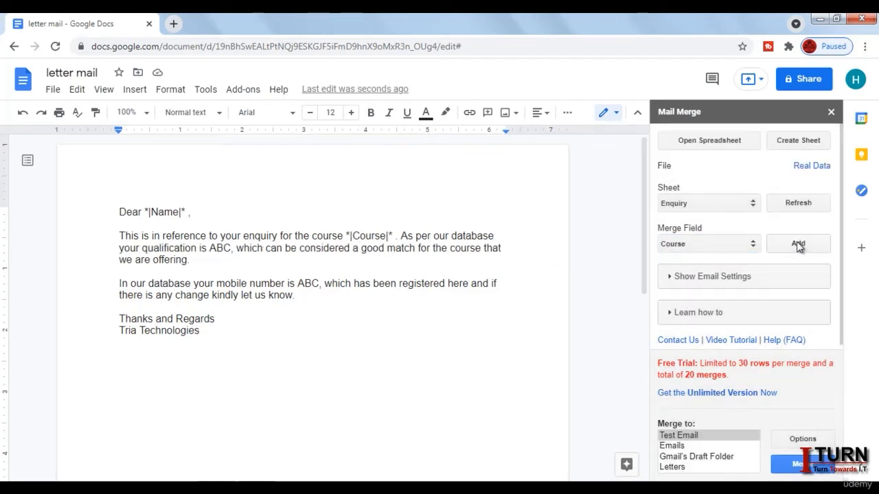
left_click(735, 250)
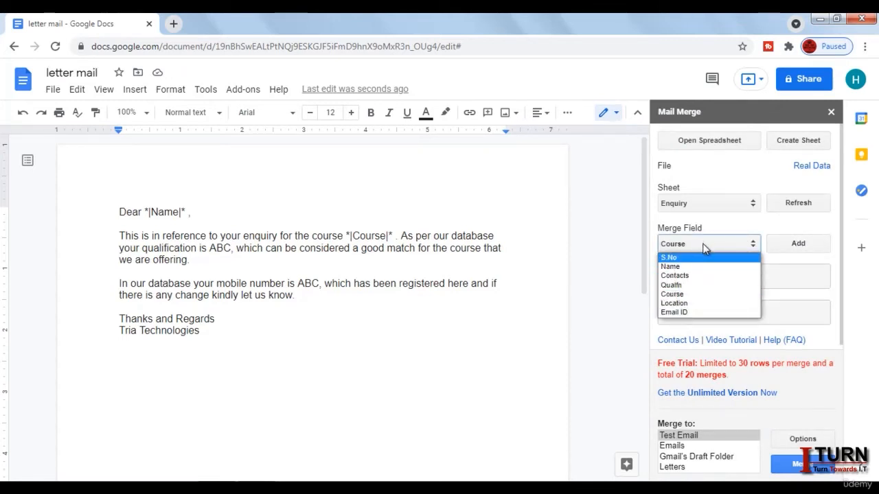
left_click(704, 246)
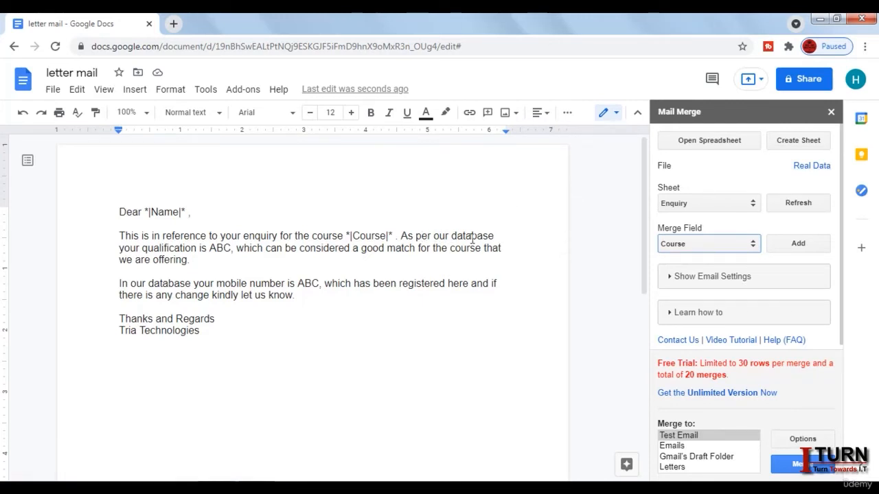
Step: Replace the qualification ABC with the Qualfn merge field
left_click(235, 249)
key("BackSpace")
key("BackSpace")
key("BackSpace")
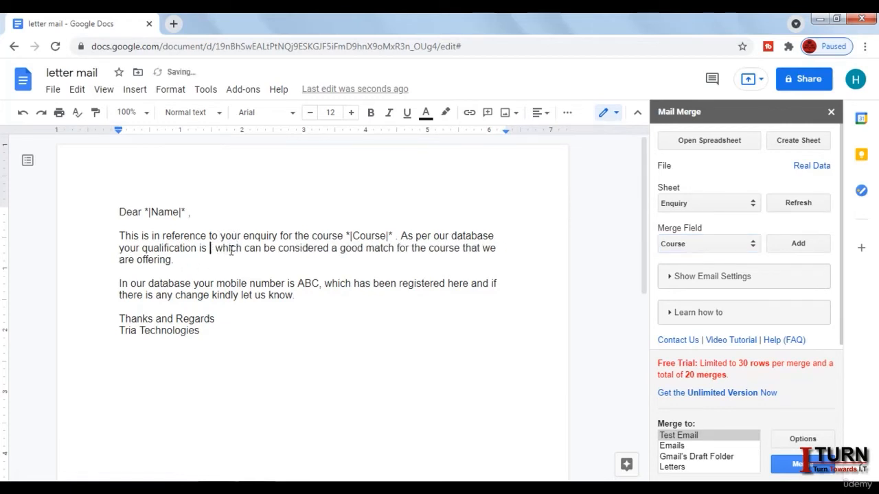
left_click(687, 243)
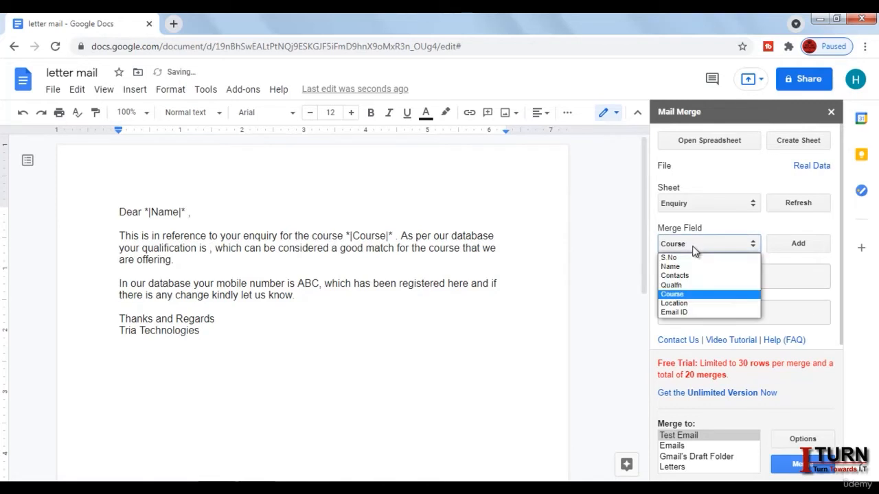
left_click(678, 285)
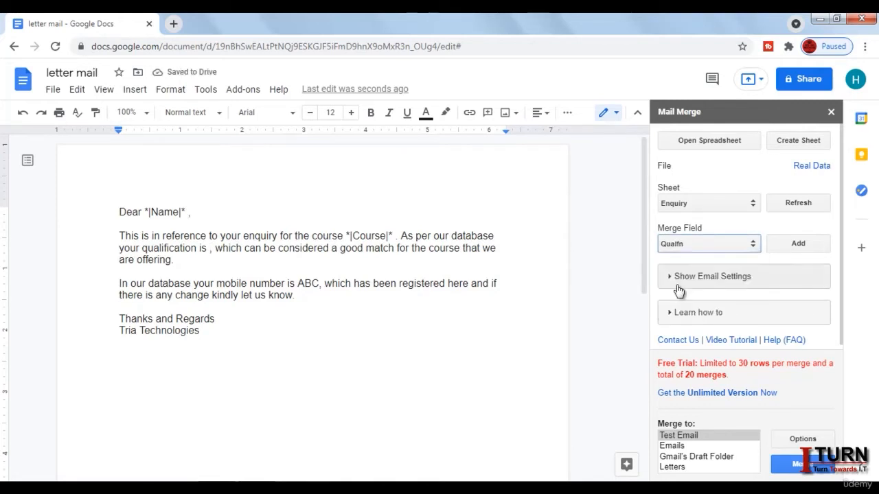
left_click(793, 245)
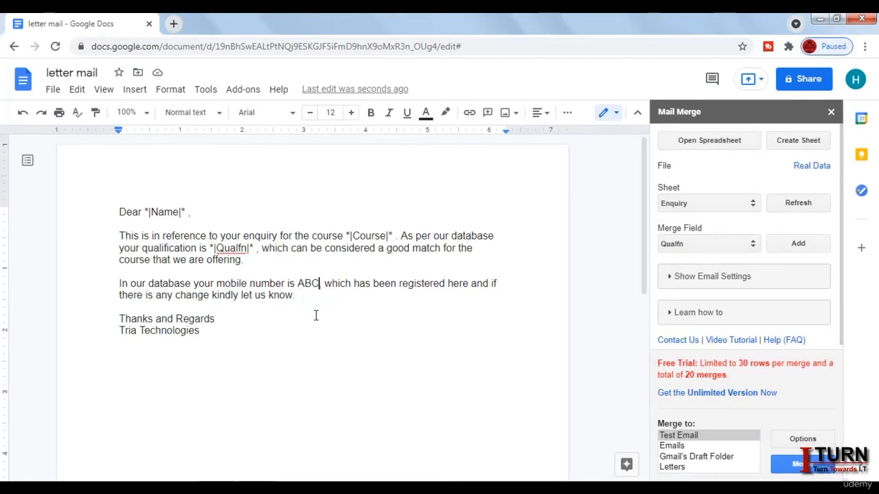
Step: Replace the mobile number ABC with the Contacts merge field
key("BackSpace")
key("BackSpace")
key("BackSpace")
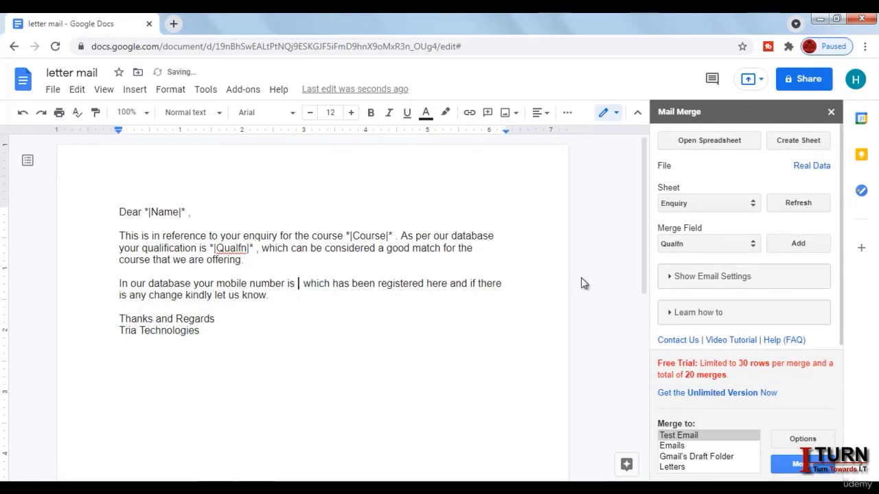
left_click(694, 245)
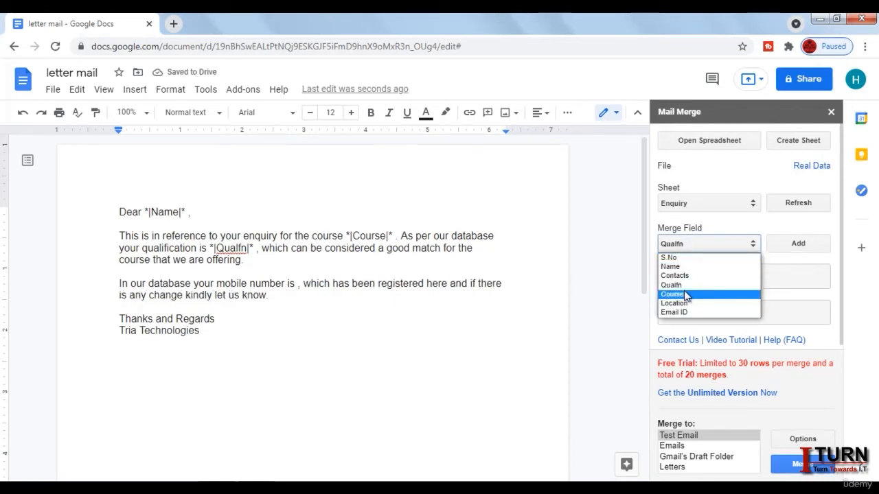
left_click(685, 275)
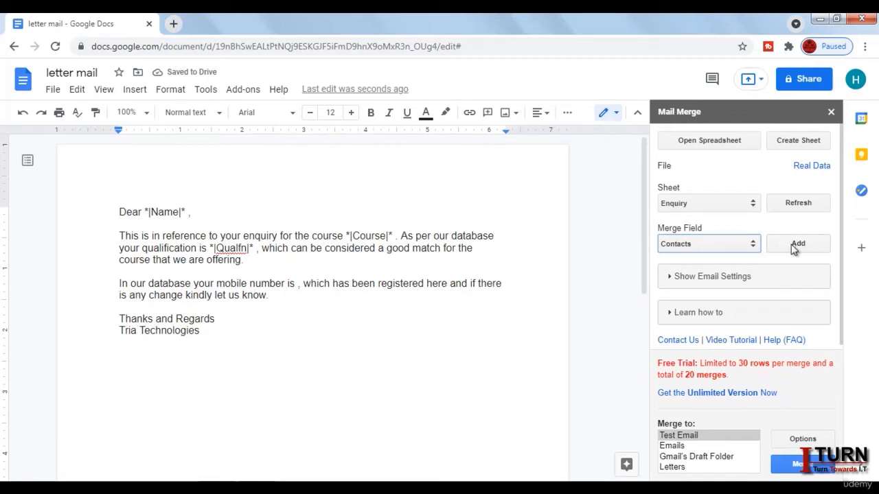
left_click(794, 248)
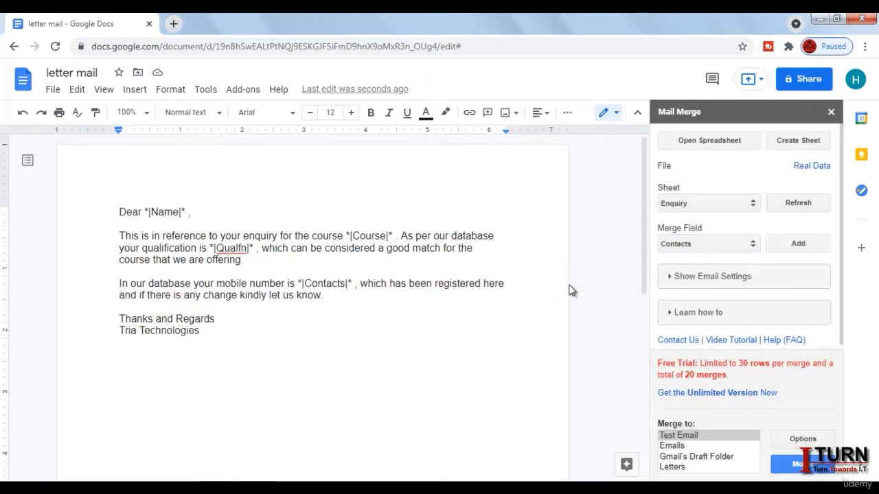
Step: Set the merge recipients to the Email ID column
left_click(672, 281)
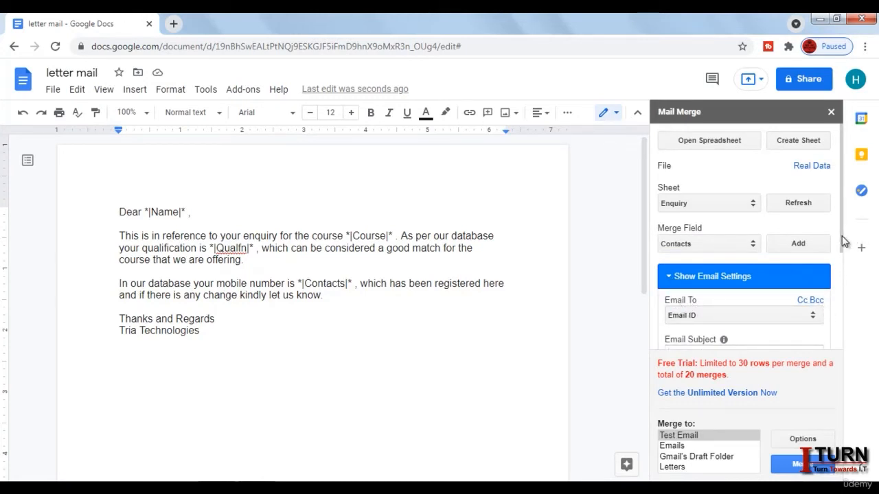
left_click_drag(842, 236, 840, 266)
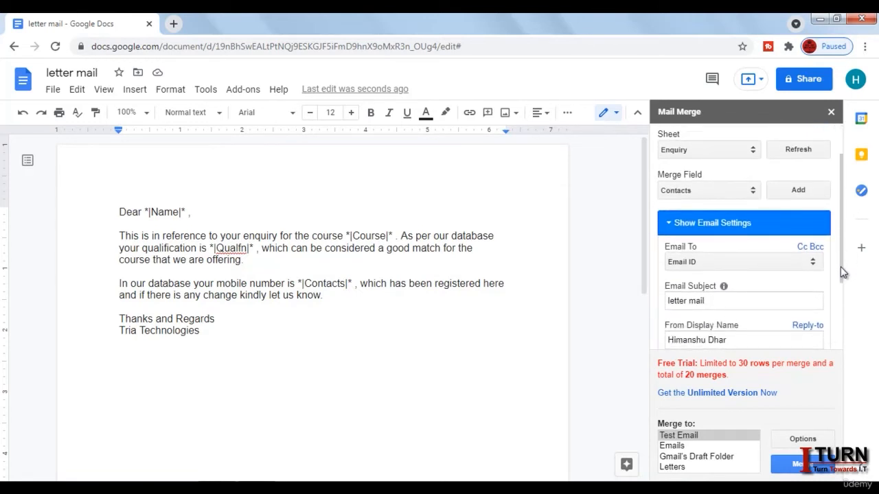
left_click(787, 267)
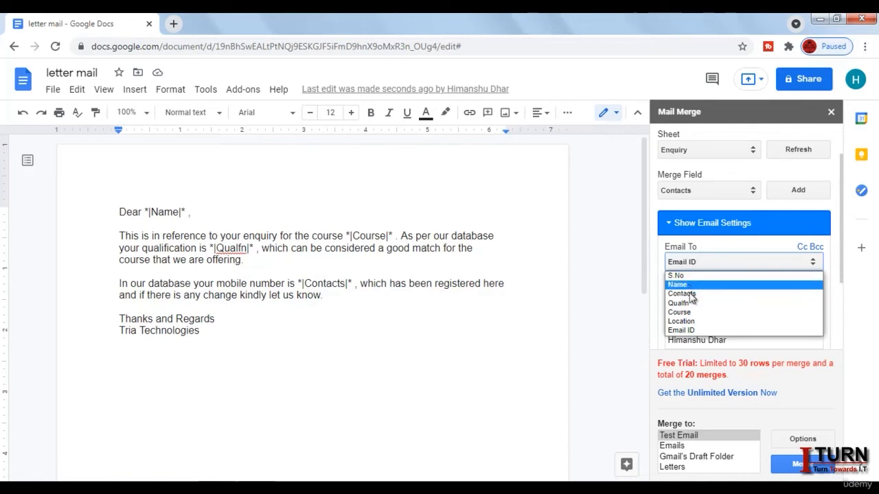
left_click(699, 331)
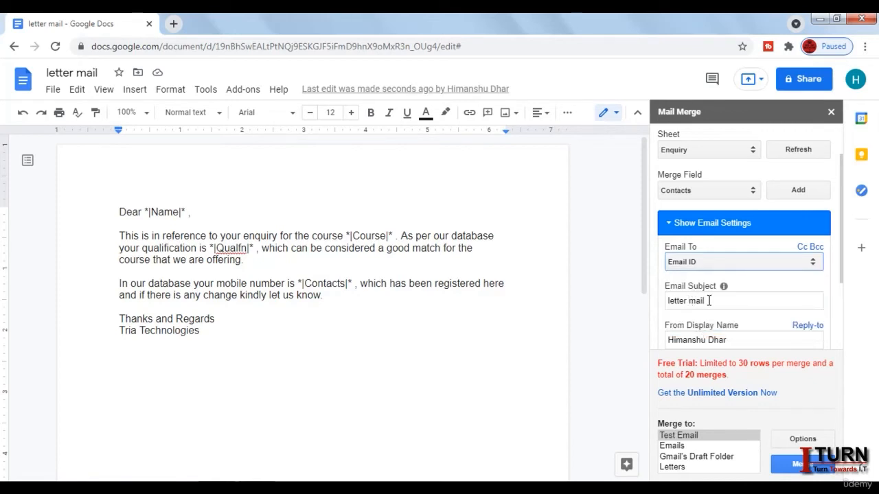
Step: Set the email subject to 'Invitation for webinar' and bring up the reply-to email options
left_click_drag(709, 301, 666, 302)
key("Caps_Lock")
type("I")
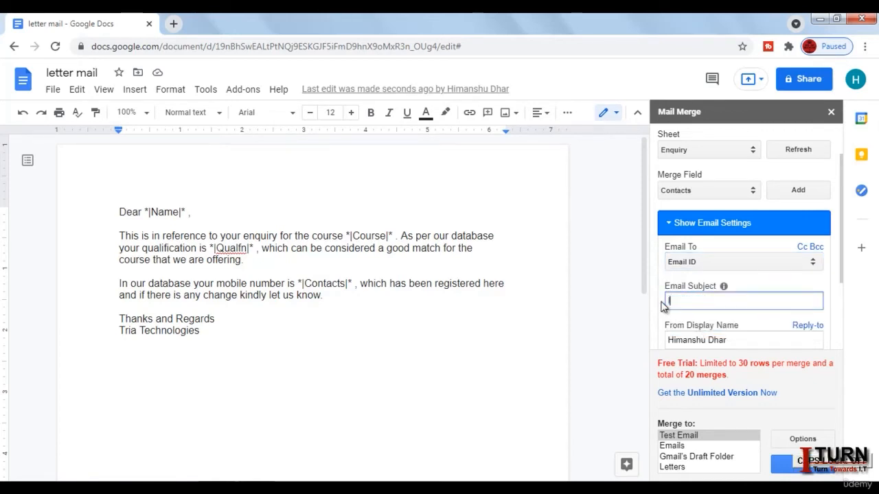
type("nvitation for")
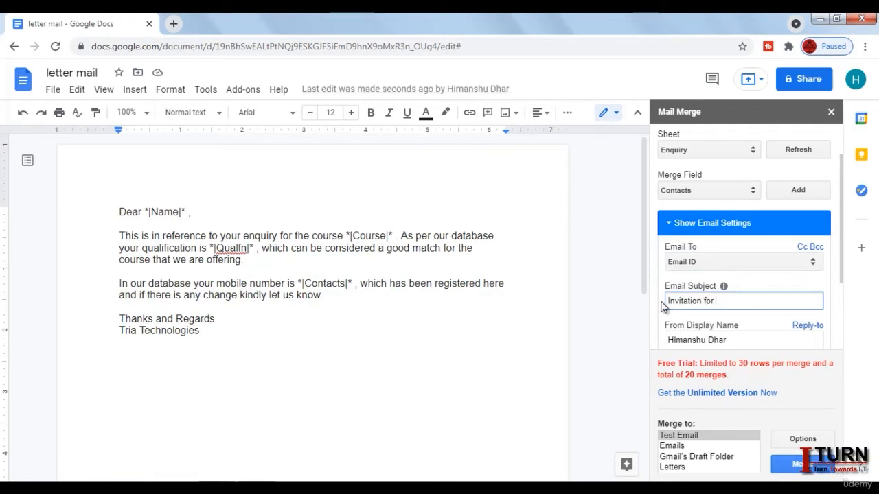
type(" webinar")
left_click_drag(841, 277, 845, 314)
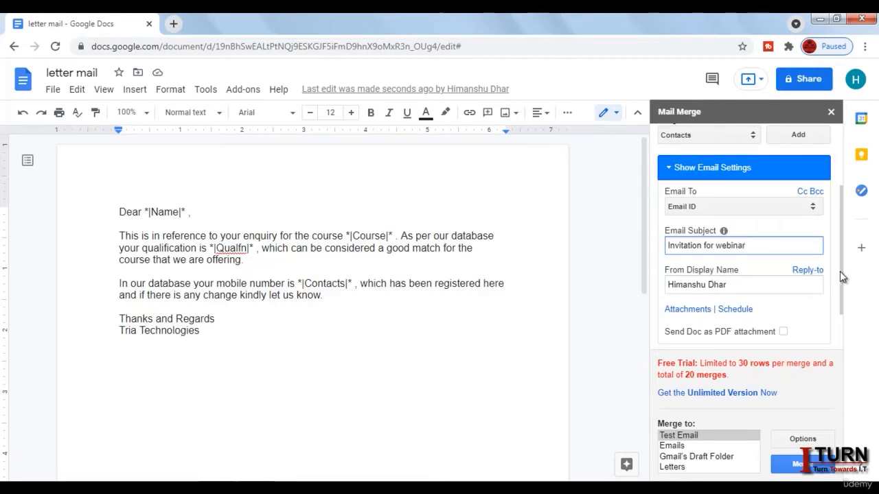
left_click_drag(840, 271, 843, 285)
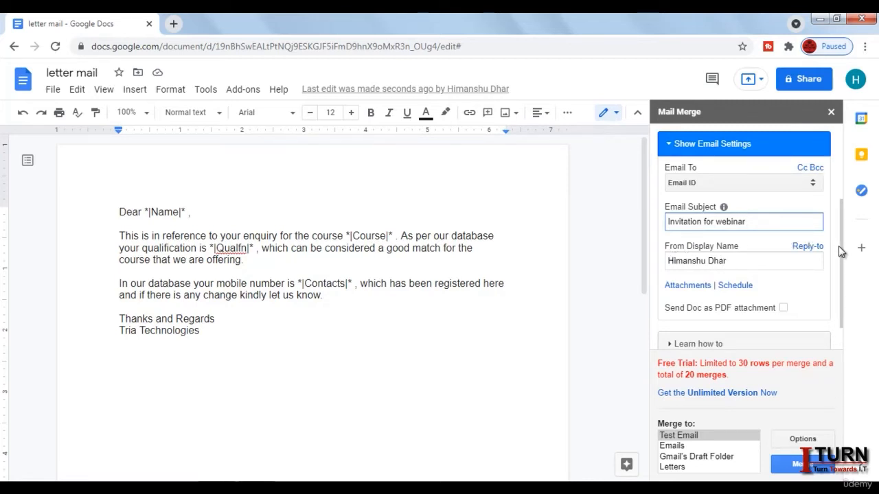
left_click_drag(840, 247, 840, 262)
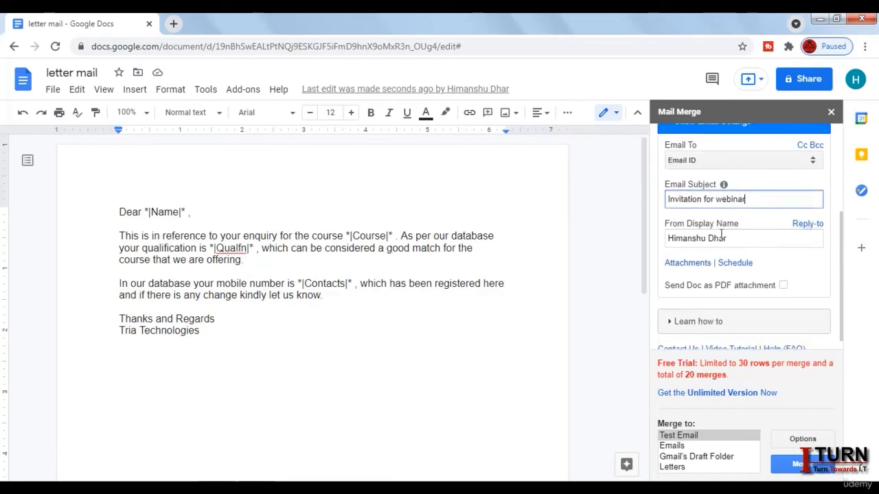
left_click(811, 223)
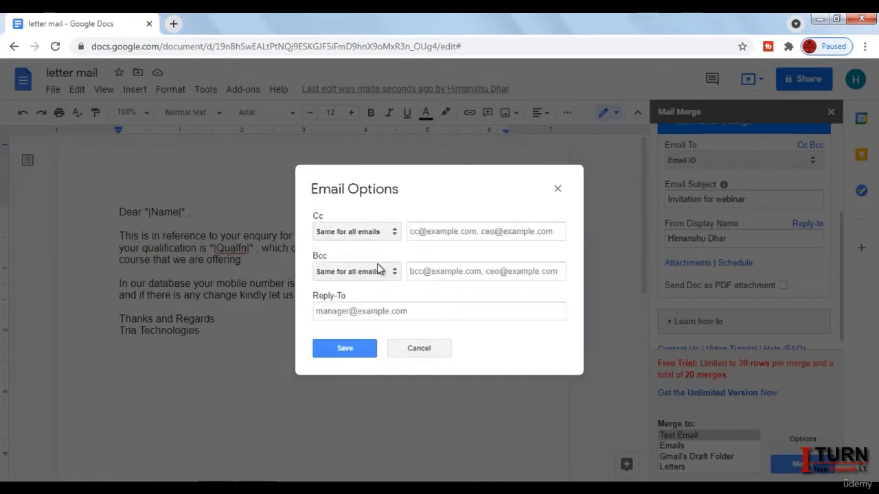
Step: Enter a reply-to email address, fix its stray space, then cancel the Email Options dialog
left_click(373, 311)
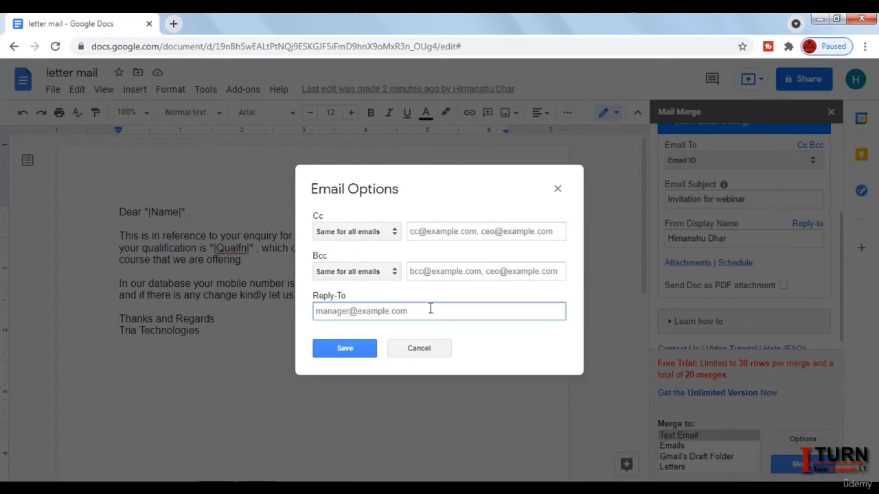
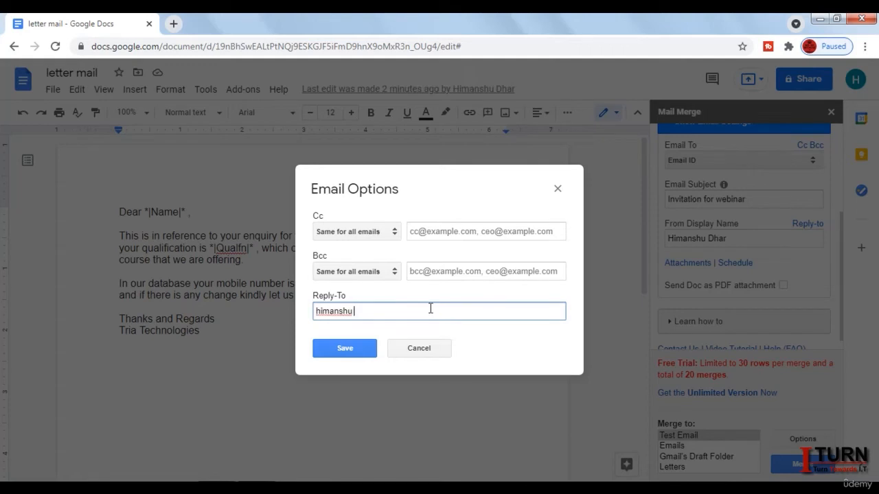
left_click(356, 311)
key("BackSpace")
key("BackSpace")
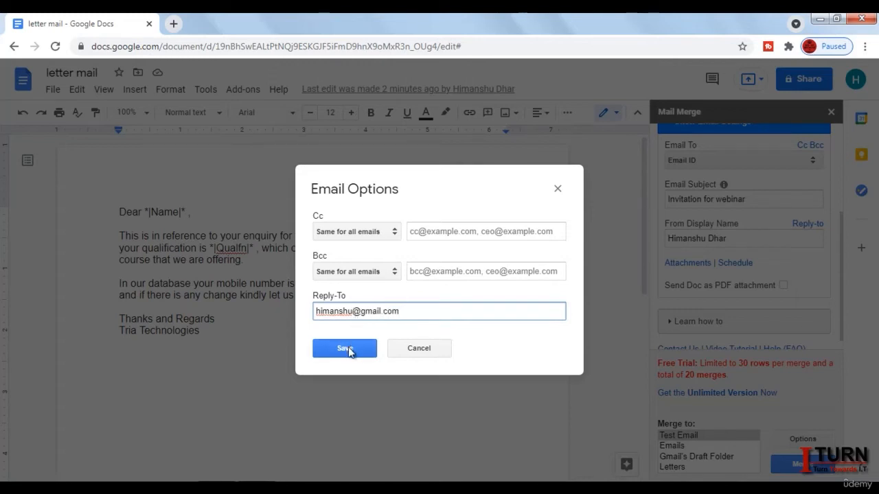
left_click(414, 347)
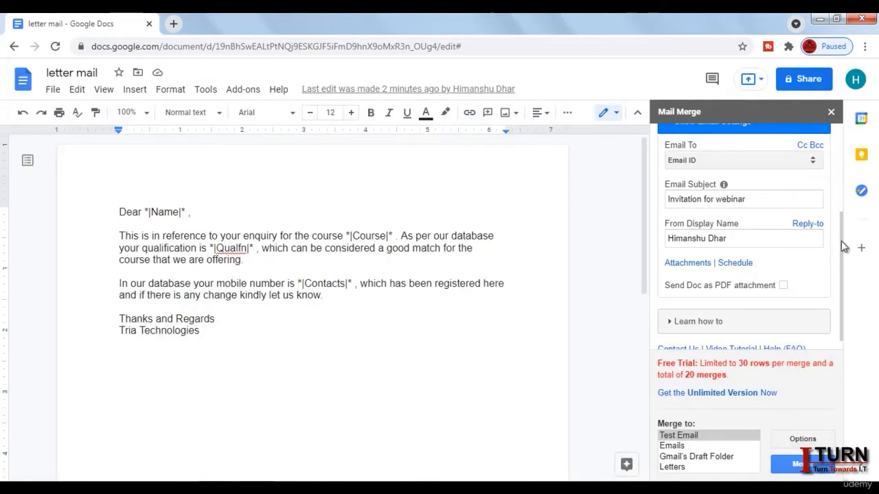
scroll(842, 242, "down", 1)
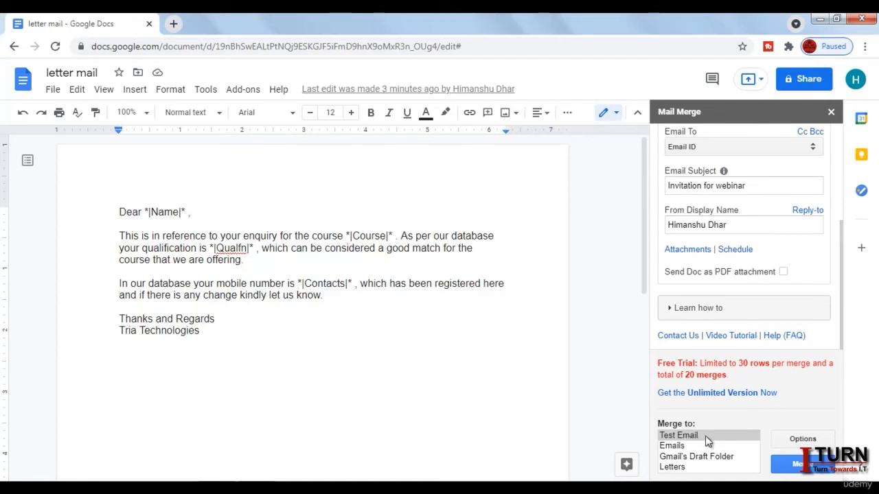
left_click(684, 447)
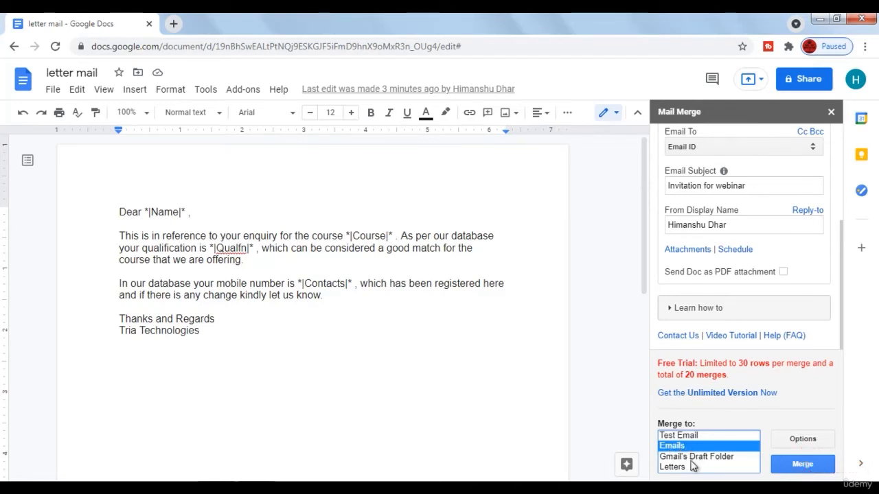
left_click(676, 468)
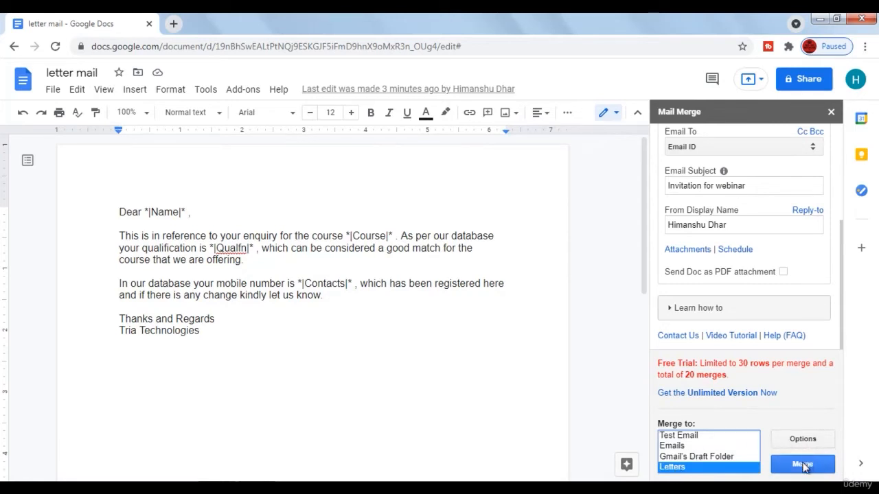
left_click(696, 438)
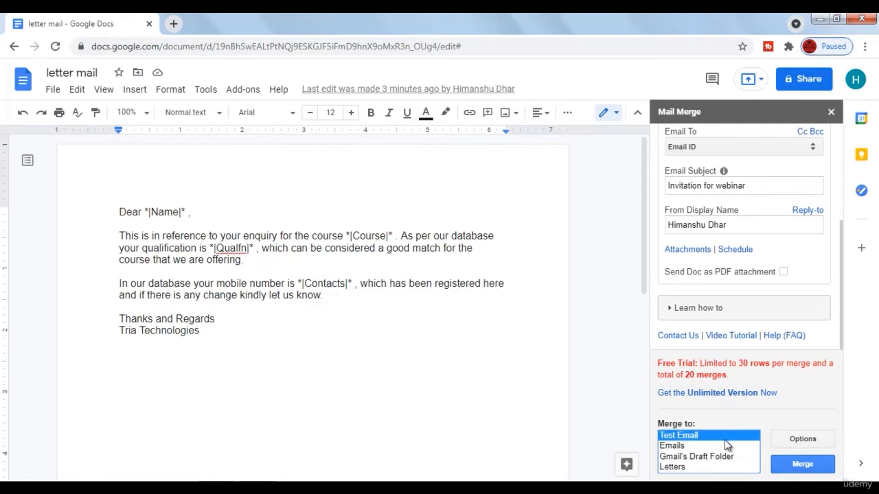
Step: Merge a test email of the webinar letter and dismiss the success message
left_click(804, 466)
left_click(802, 464)
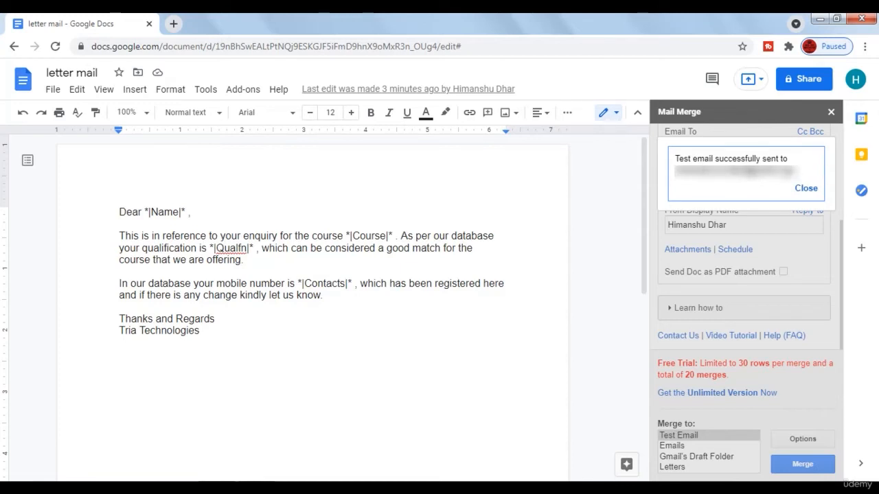
left_click(804, 190)
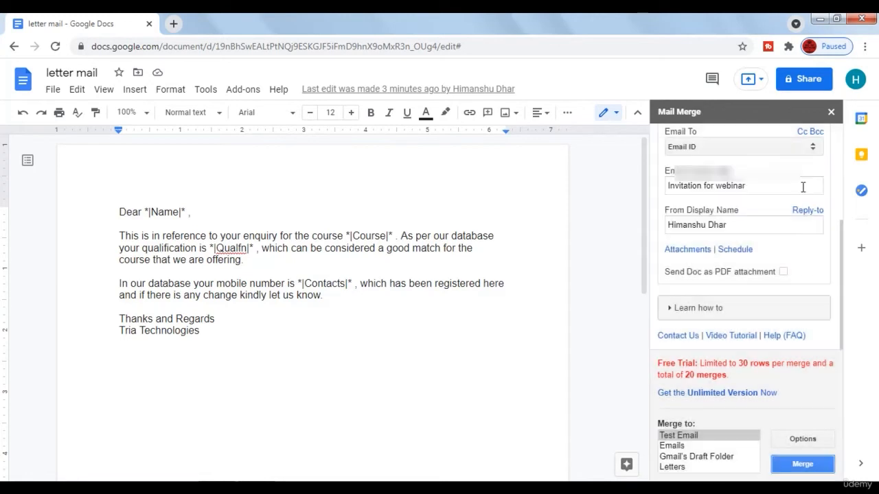
Step: Run the merge to all contacts' Emails and close the invalid email address error
left_click(672, 447)
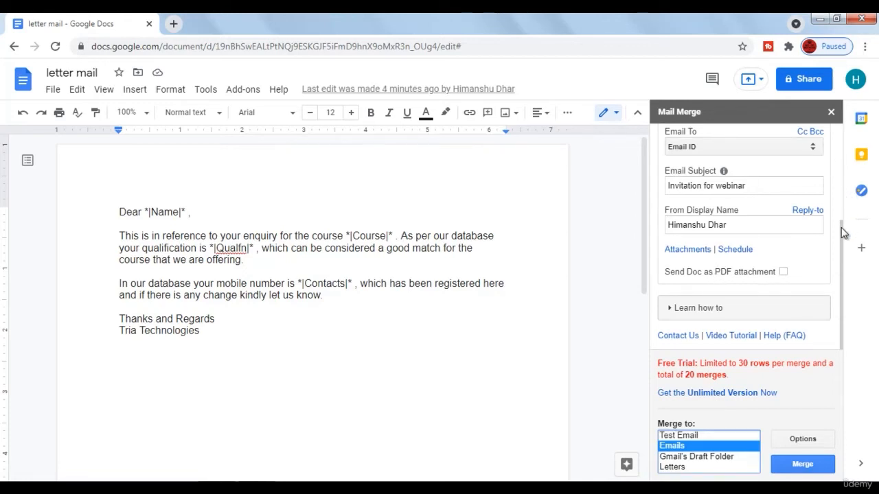
left_click_drag(841, 228, 839, 207)
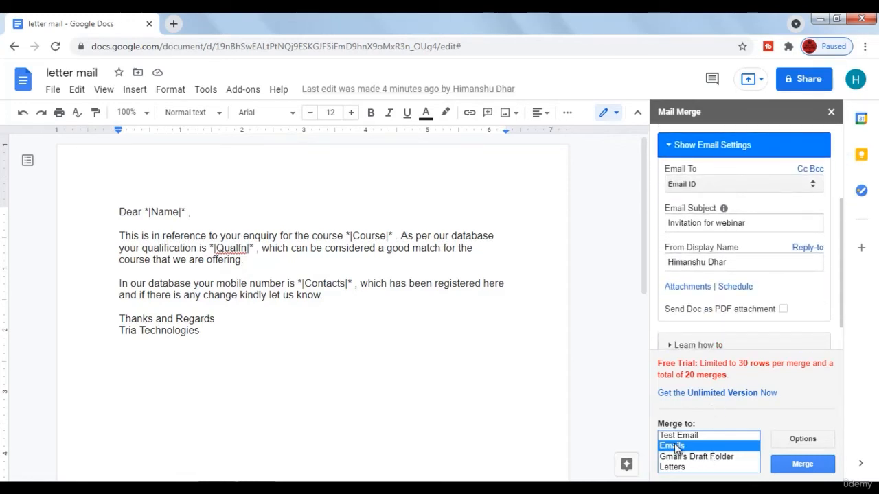
left_click(804, 466)
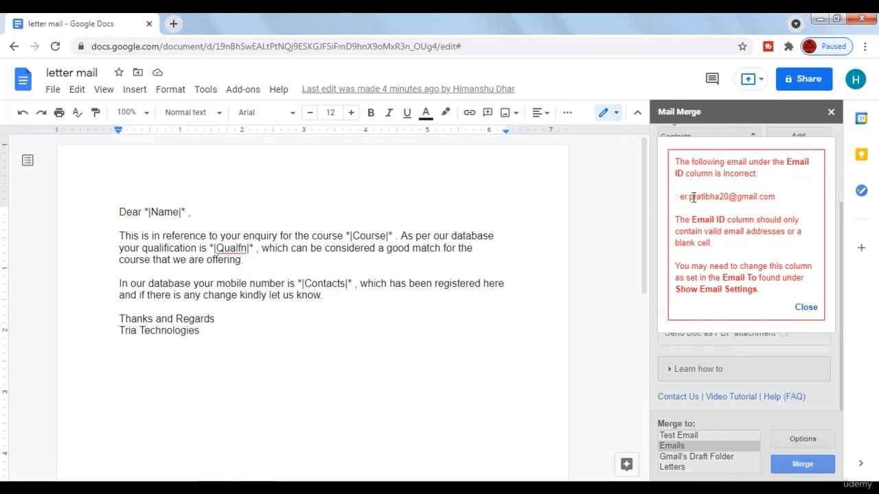
left_click(806, 308)
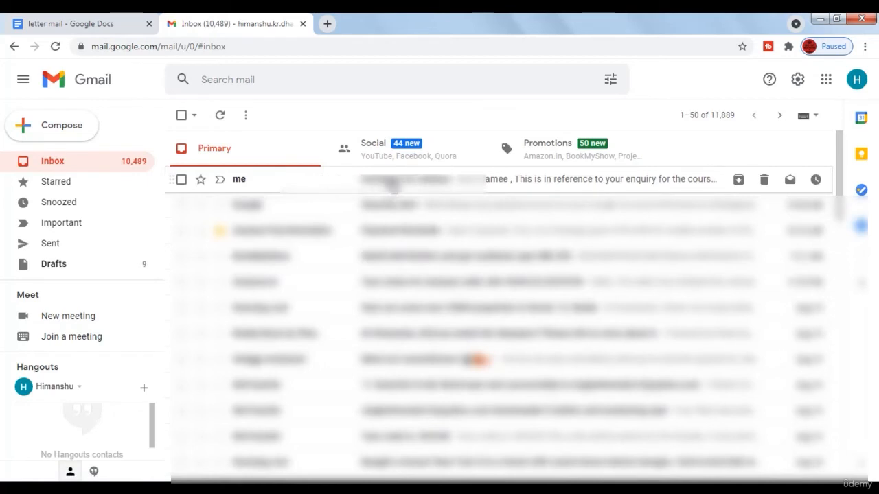
Step: Inspect the 'Invitation for webinar' email's merged course, mobile and MCA values, then return to the letter
left_click(390, 181)
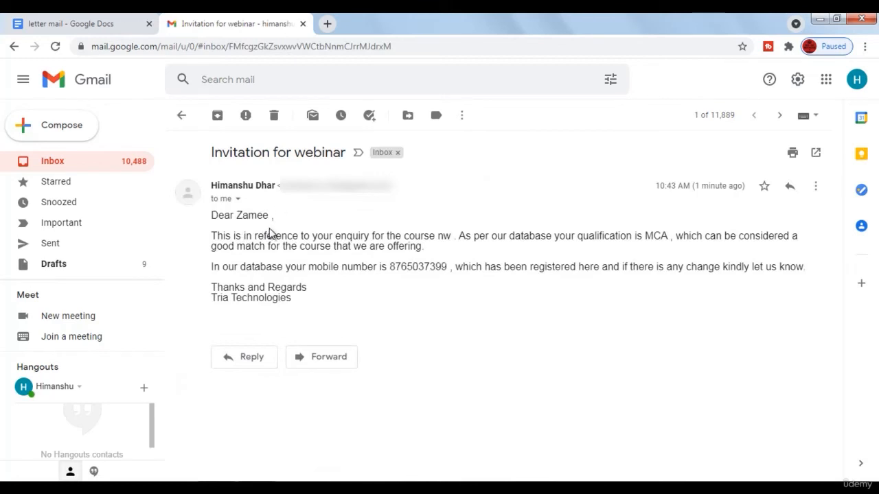
double_click(443, 236)
triple_click(426, 265)
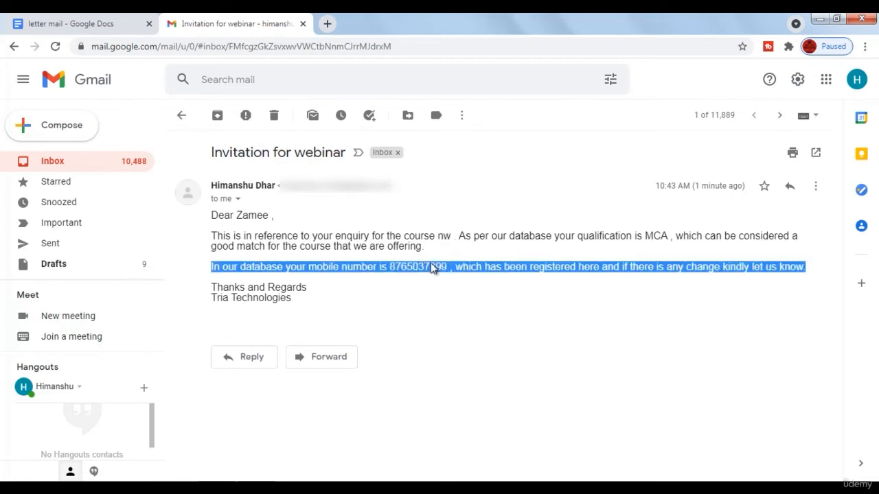
left_click(658, 235)
double_click(657, 235)
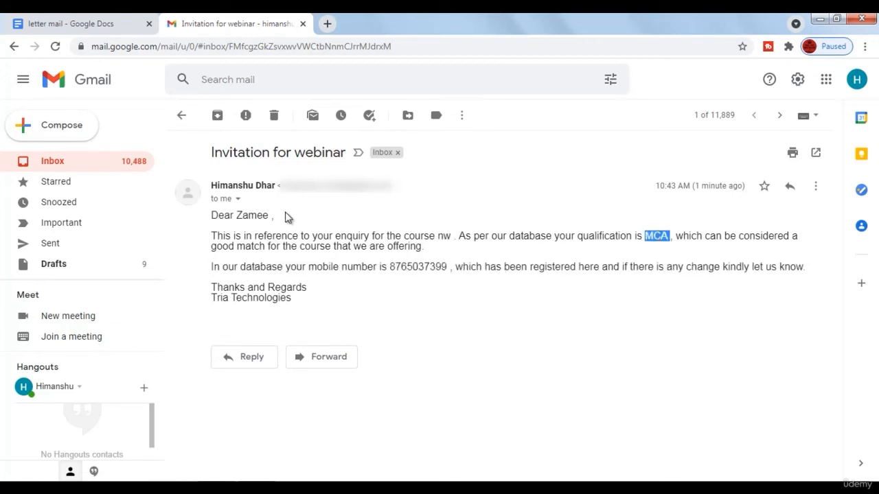
left_click(180, 118)
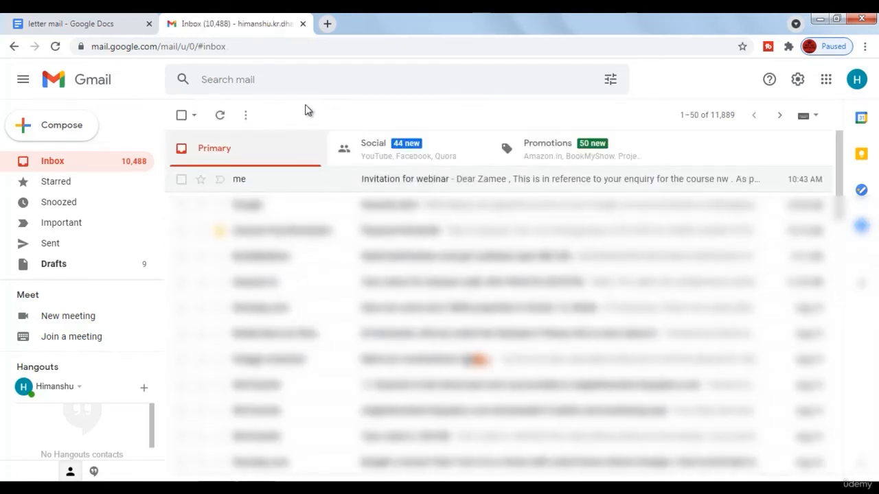
left_click(93, 27)
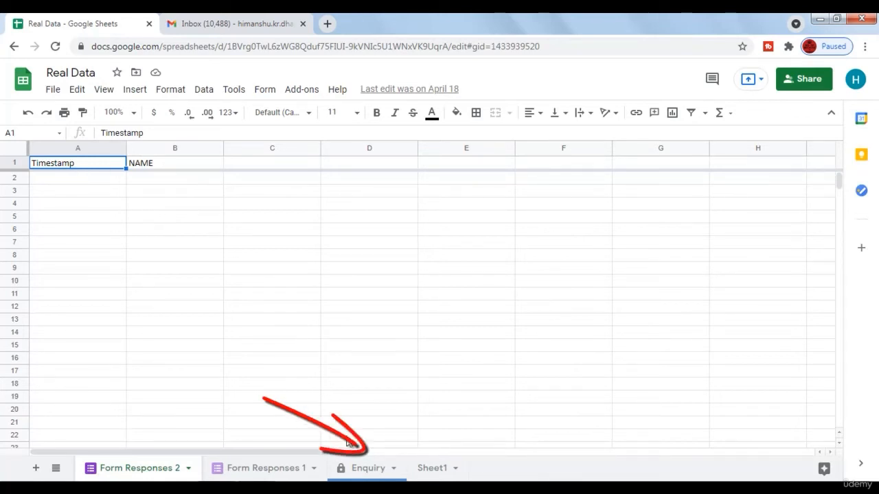
Step: Switch to the Enquiry sheet and select the MCA qualification in cell D9
left_click(364, 469)
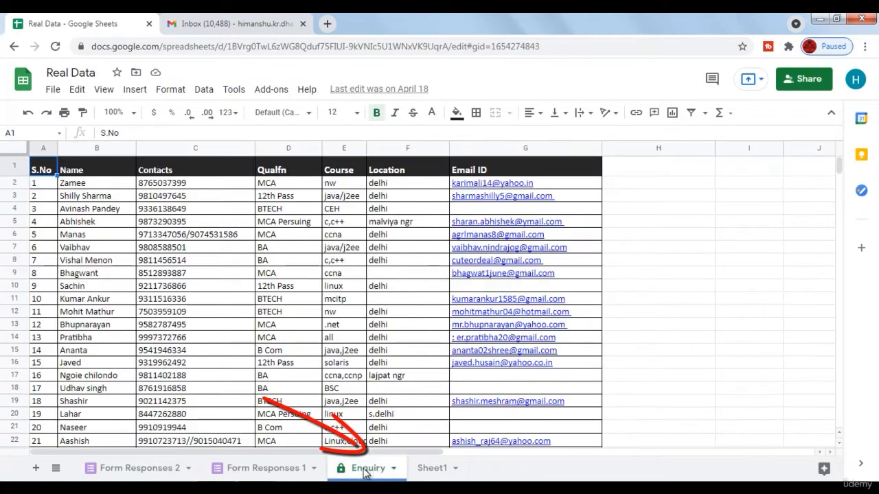
left_click(287, 276)
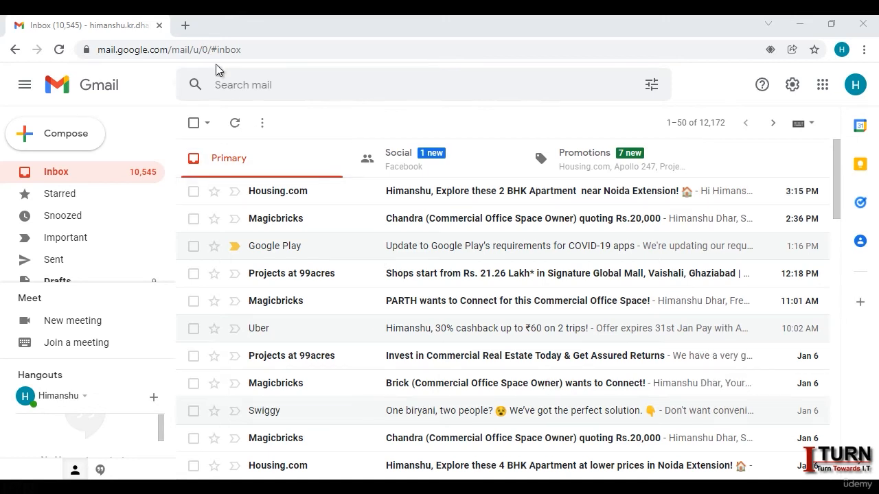
Step: Load the pasted Apps Script mail merge sample URL in a new tab, dismiss the prompt, scroll to Try it
left_click(187, 25)
left_click(223, 55)
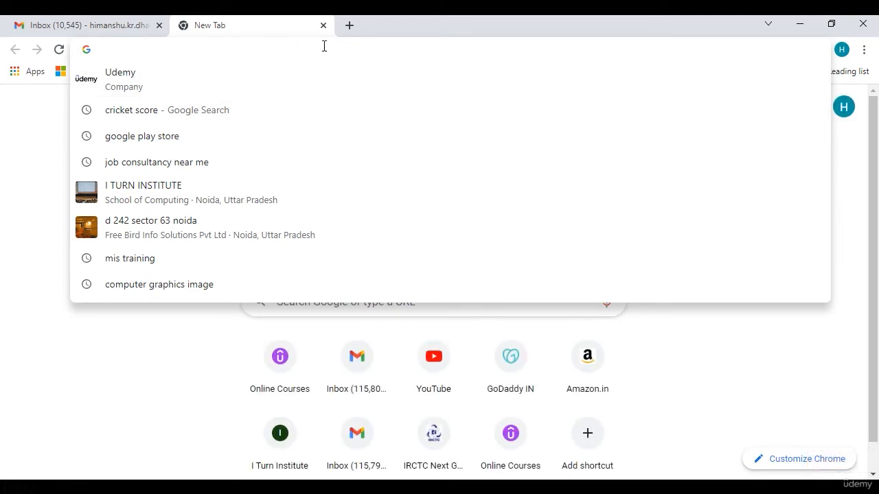
type("https://developers.google.com/apps-script/samples/automations/mail-merge")
key("Return")
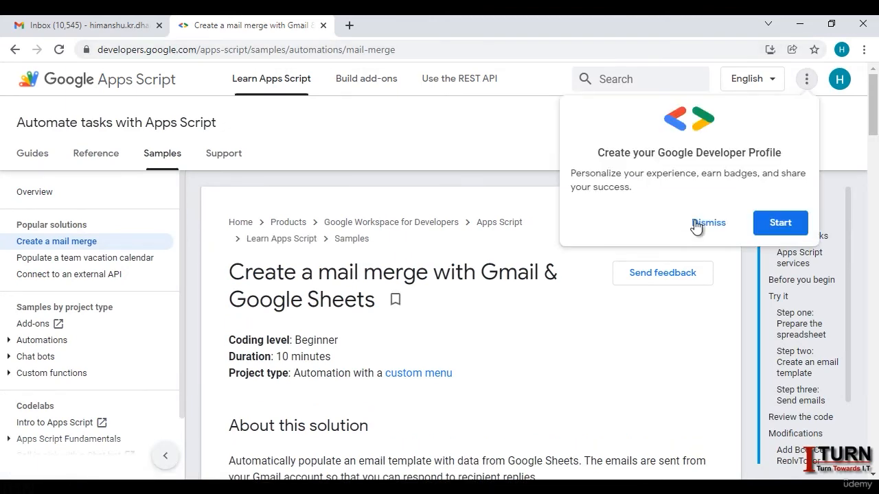
left_click(707, 223)
scroll(591, 277, "down", 5)
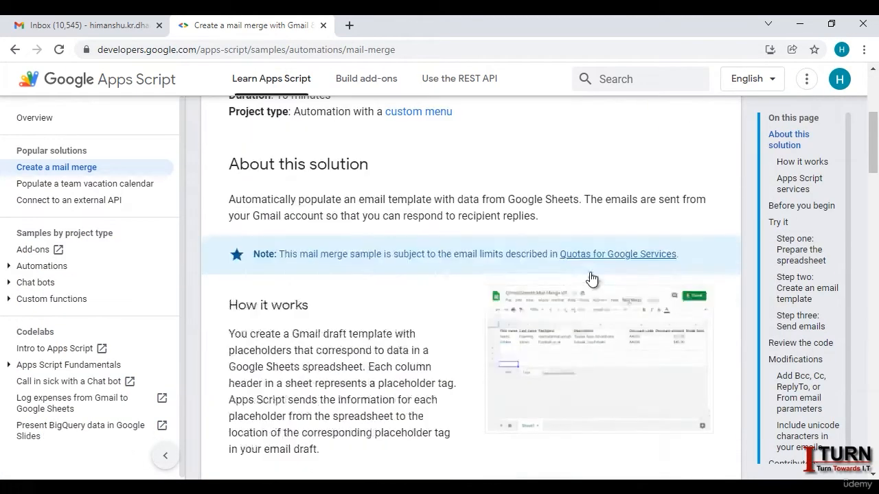
scroll(592, 278, "down", 7)
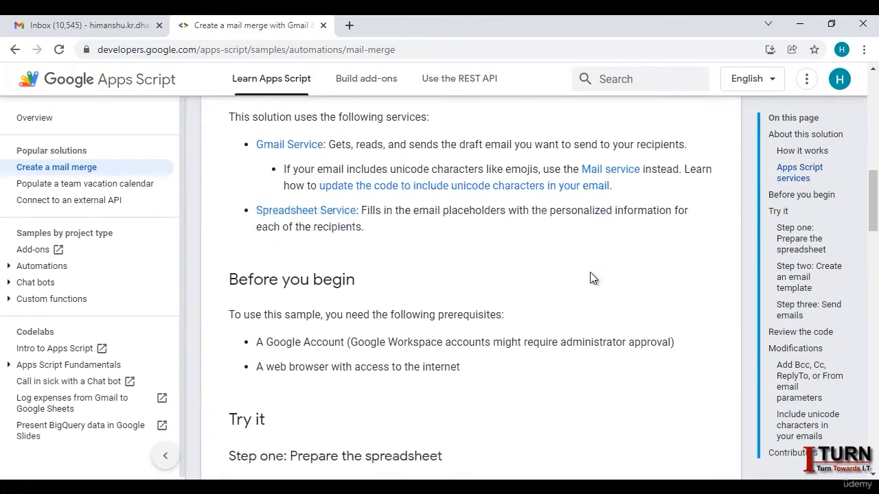
scroll(591, 275, "down", 1)
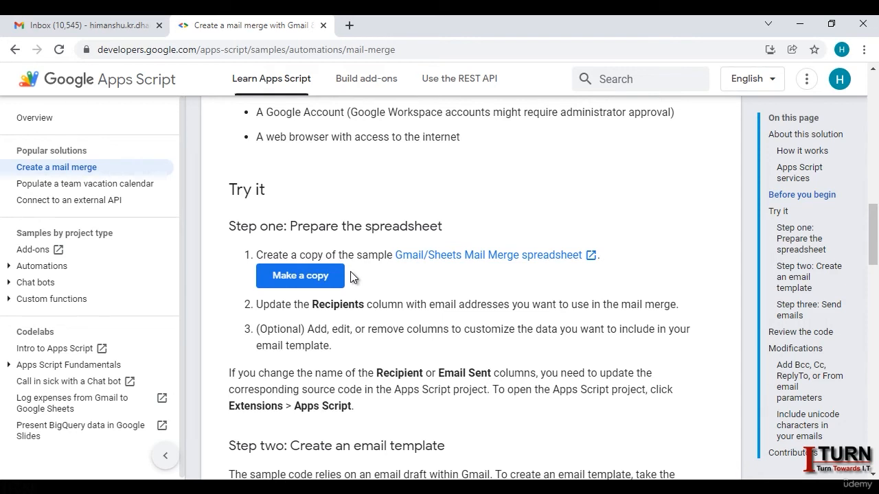
left_click(316, 273)
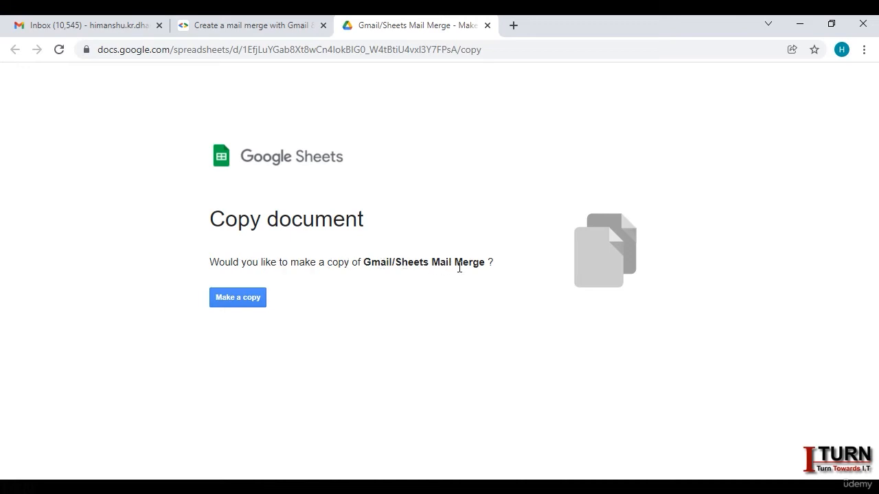
left_click(238, 300)
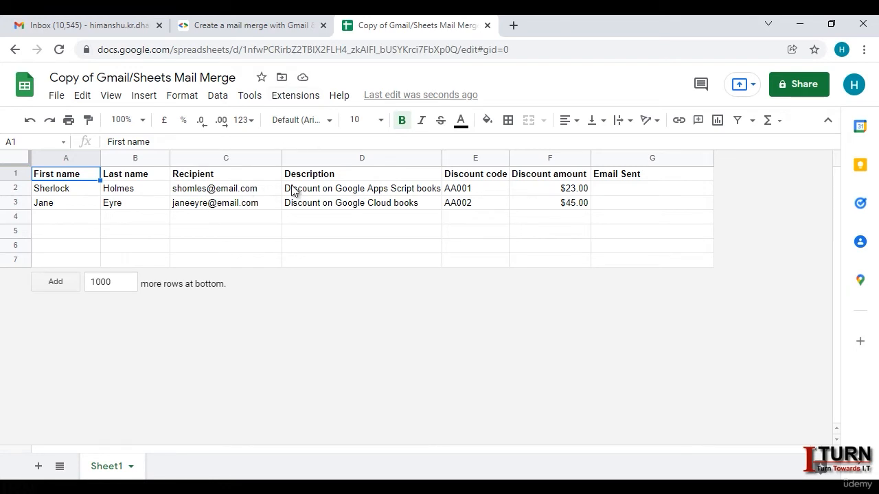
left_click(226, 158)
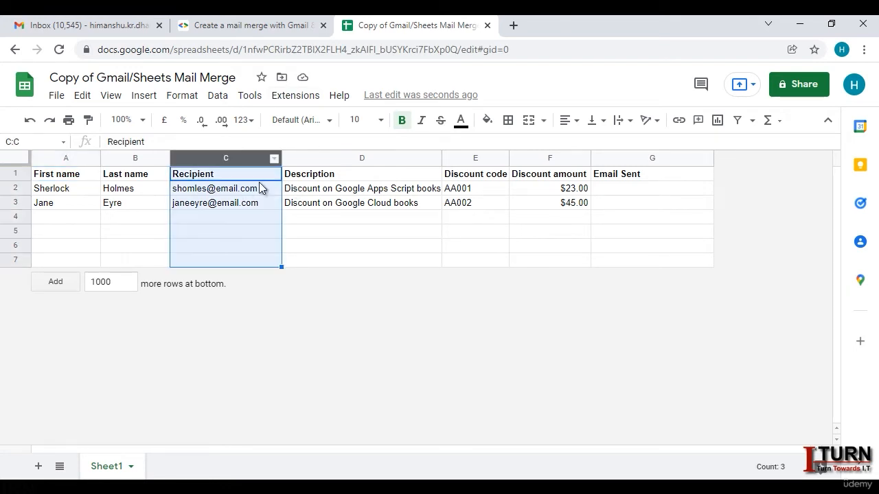
left_click(384, 220)
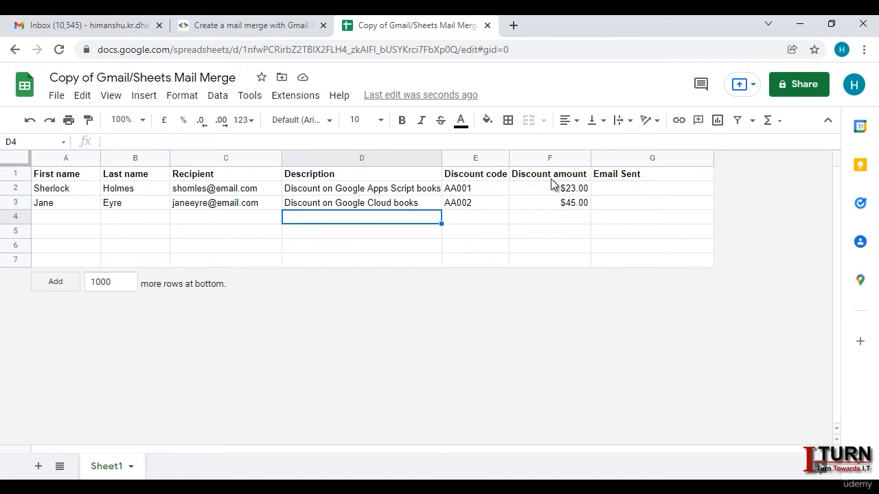
left_click(636, 160)
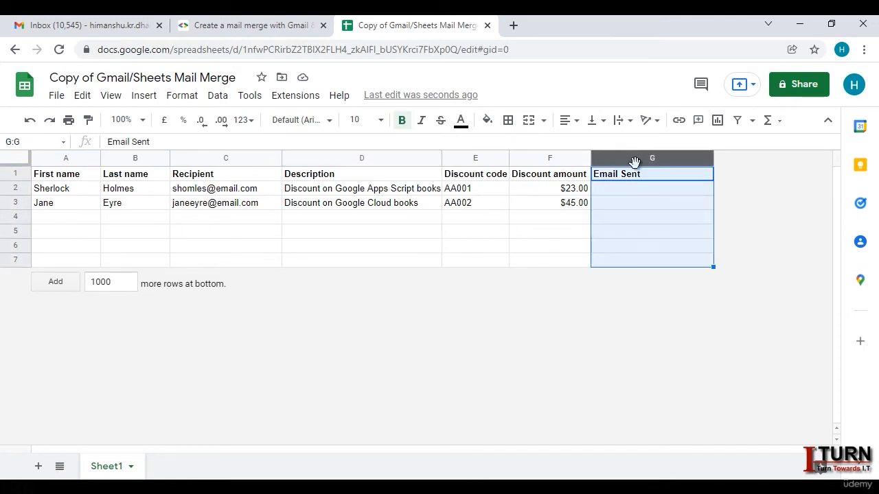
left_click(534, 232)
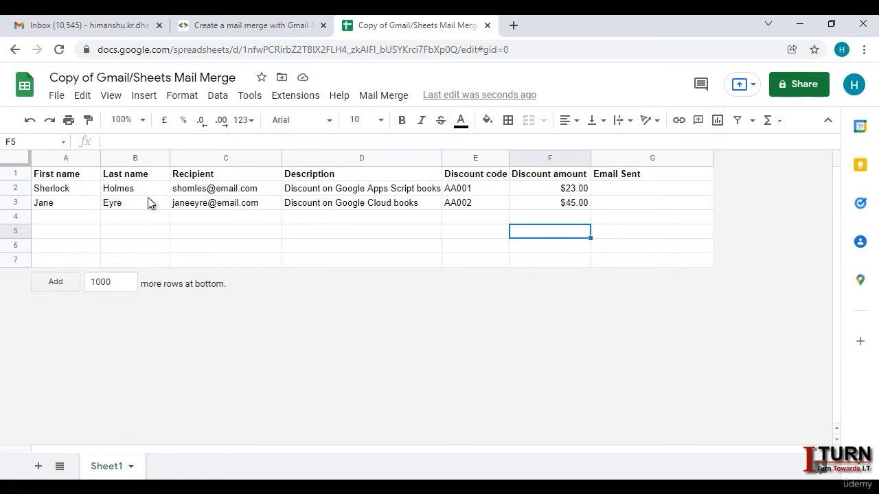
Step: Copy the four enquiry names from Excel's Real Data sheet into cell A2
left_click(511, 487)
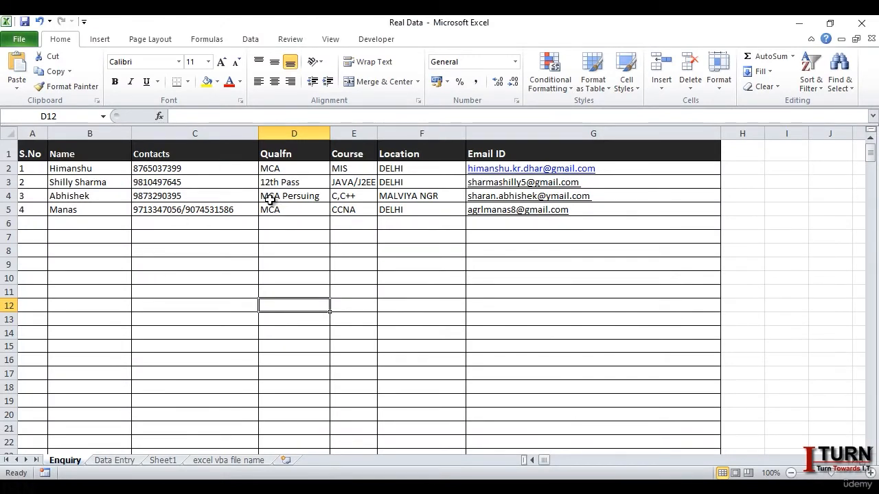
left_click_drag(111, 173, 102, 211)
key("ctrl+c")
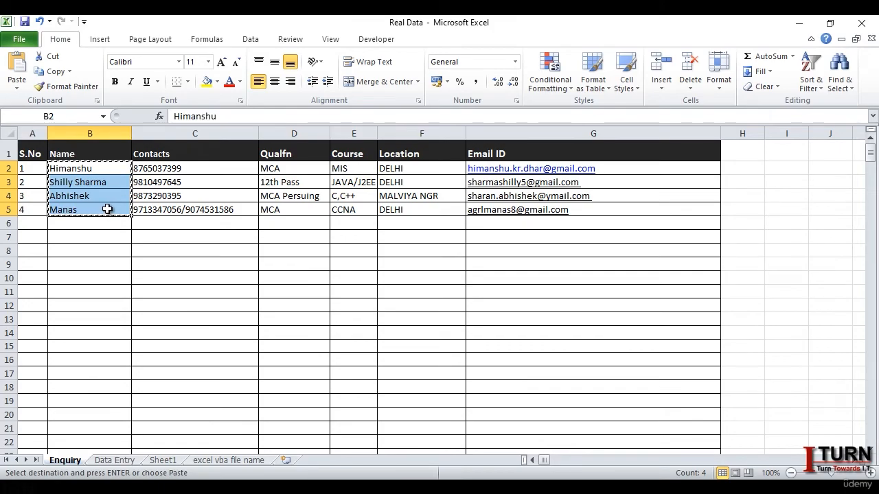
key("alt+Tab")
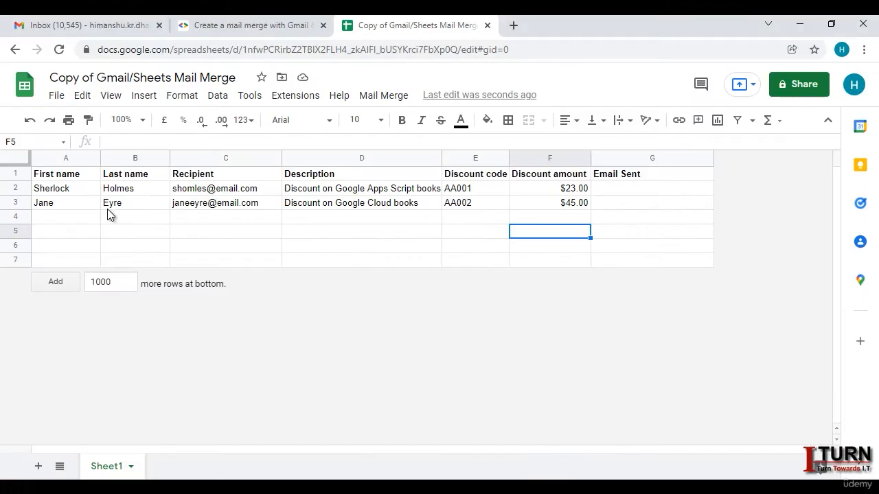
left_click(75, 192)
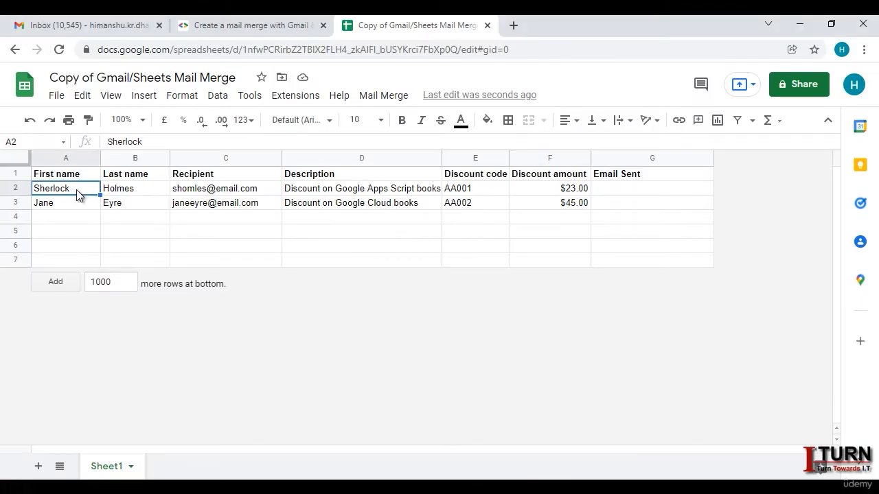
key("ctrl+v")
Step: Rename the A1 heading to Name and delete the Last name column
left_click(81, 177)
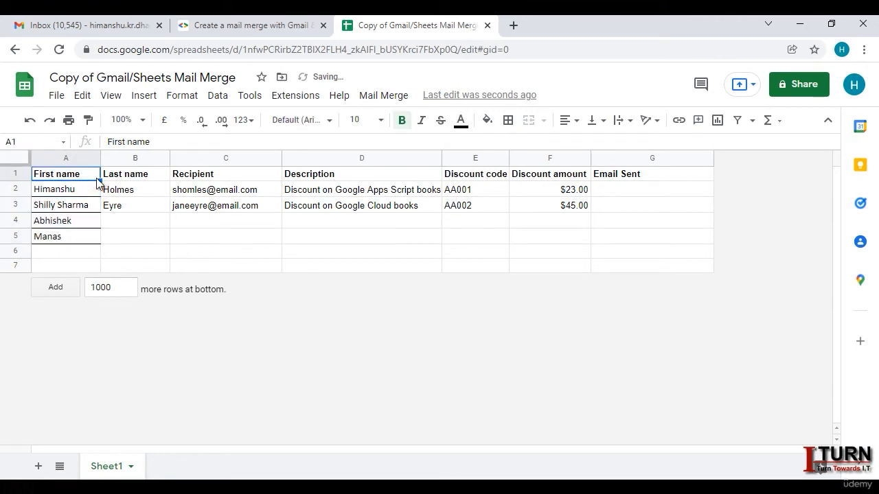
type("Name")
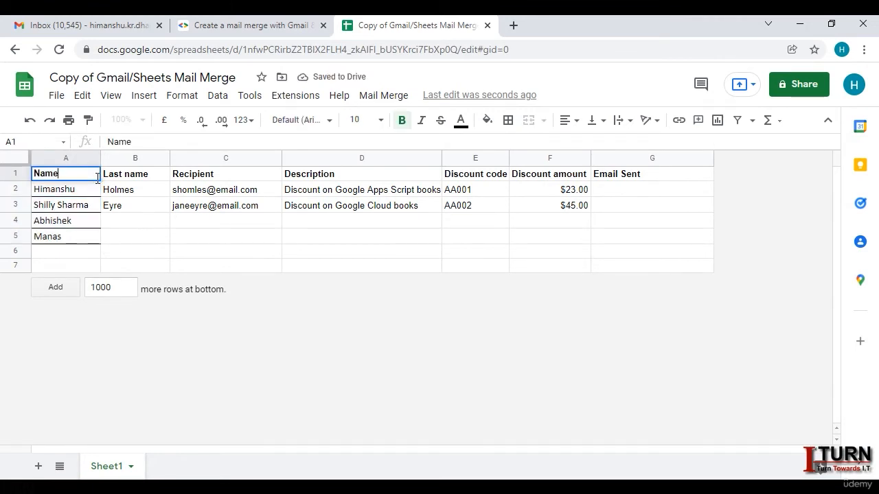
left_click(155, 240)
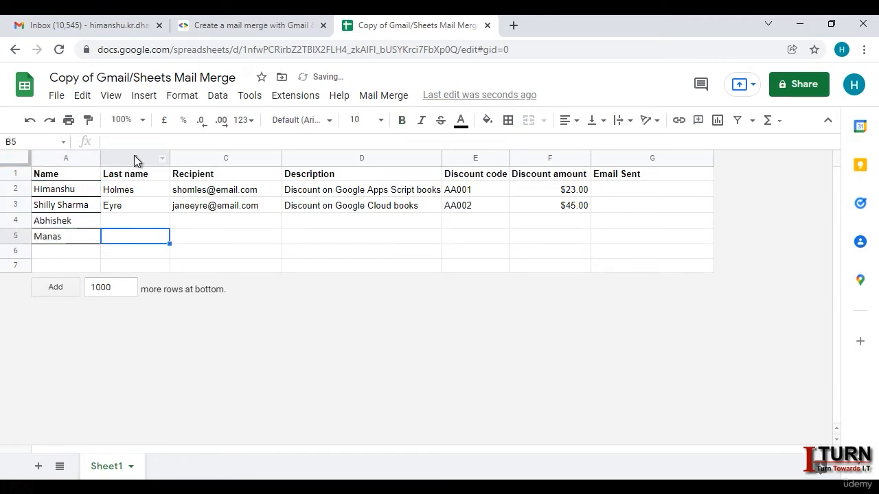
left_click(135, 158)
right_click(135, 158)
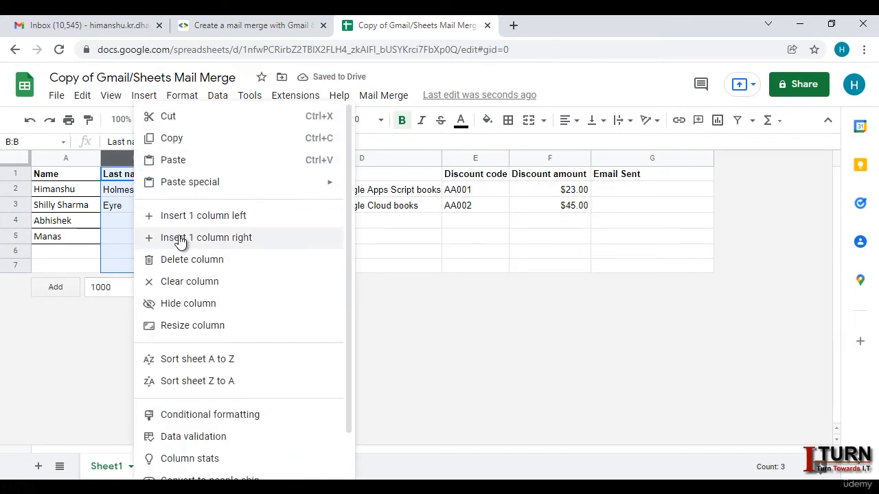
left_click(185, 259)
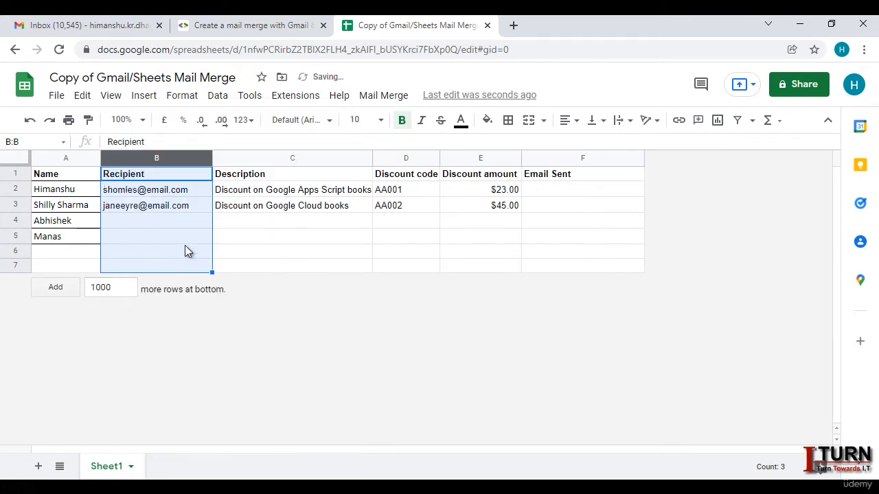
left_click(170, 237)
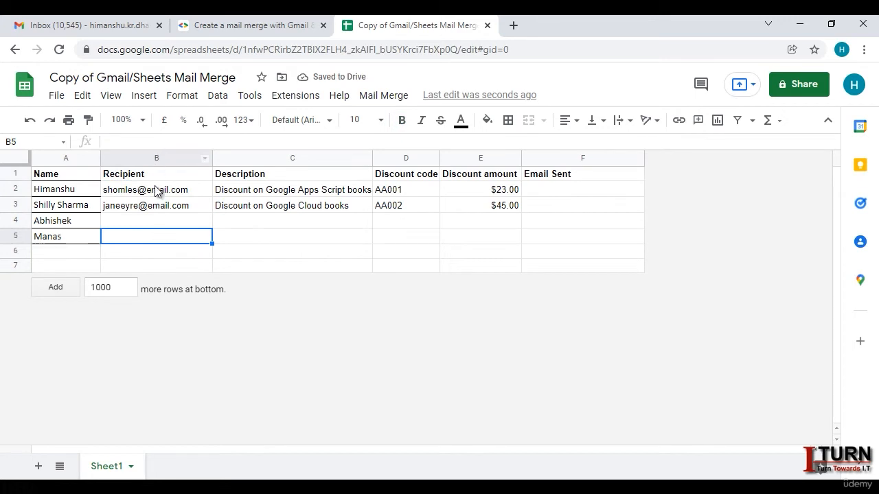
mouse_move(156, 207)
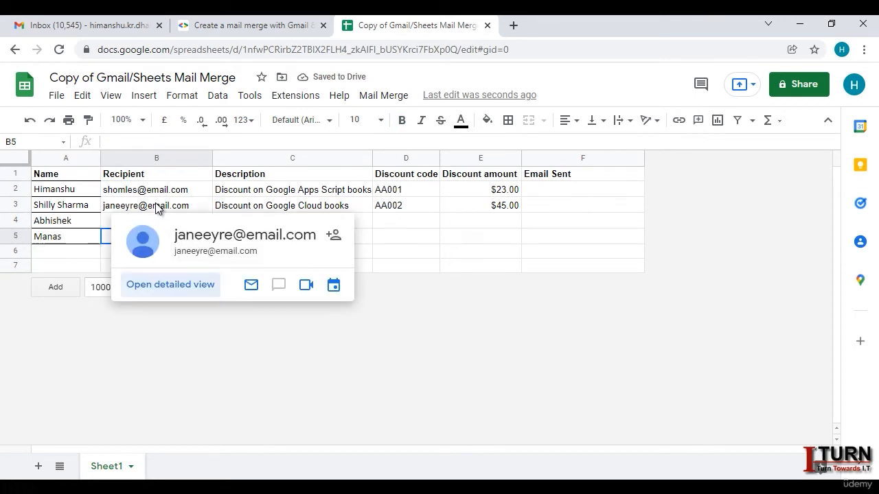
left_click(168, 206)
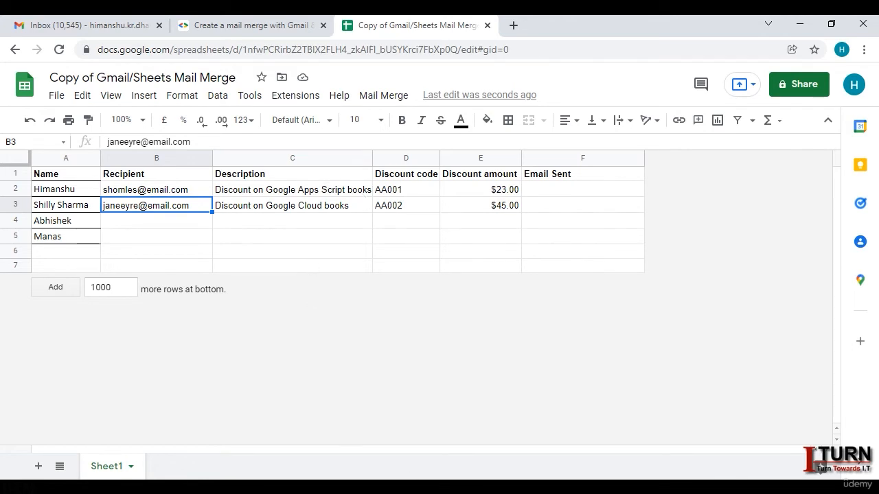
Step: Grab the four contact numbers from the Excel enquiry workbook
key("alt+Tab")
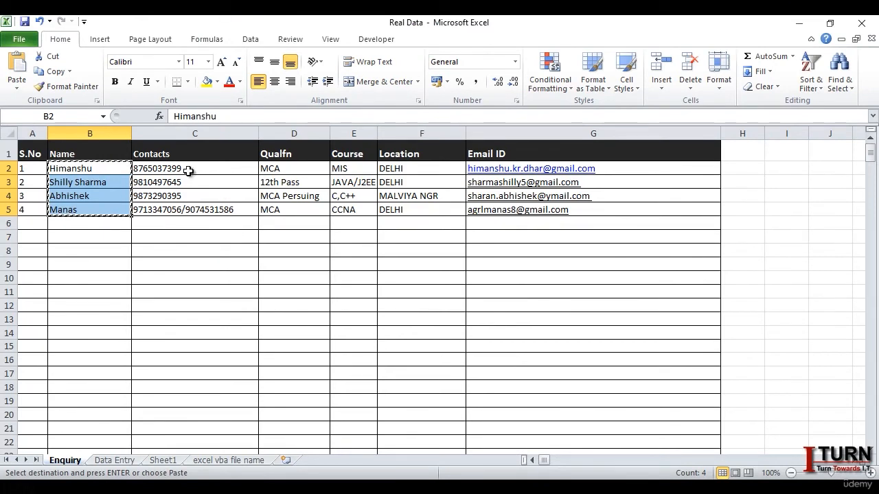
left_click_drag(188, 171, 190, 208)
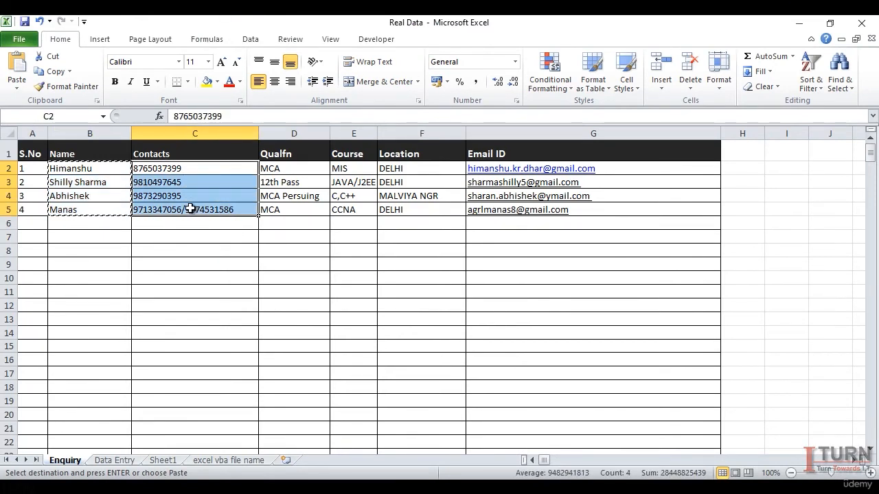
key("alt+Tab")
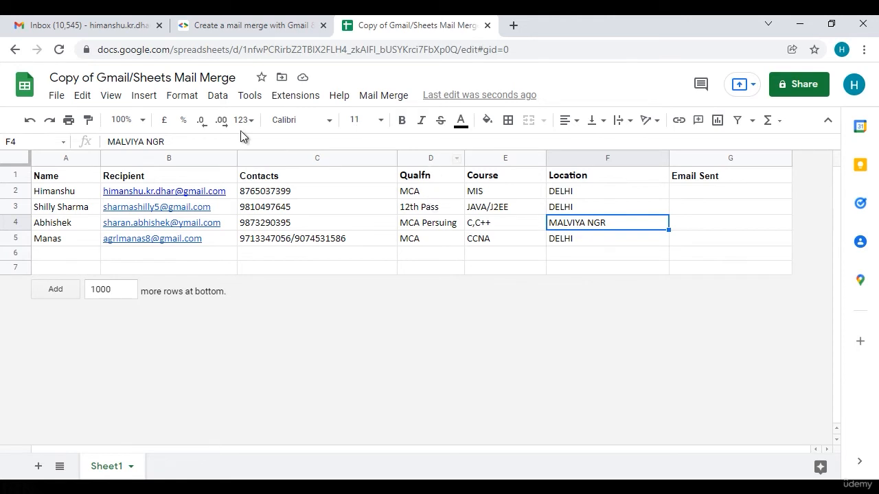
Step: Review the Recipient, Email Sent and Name columns of the mail merge sheet, ending on cell G2
left_click(714, 254)
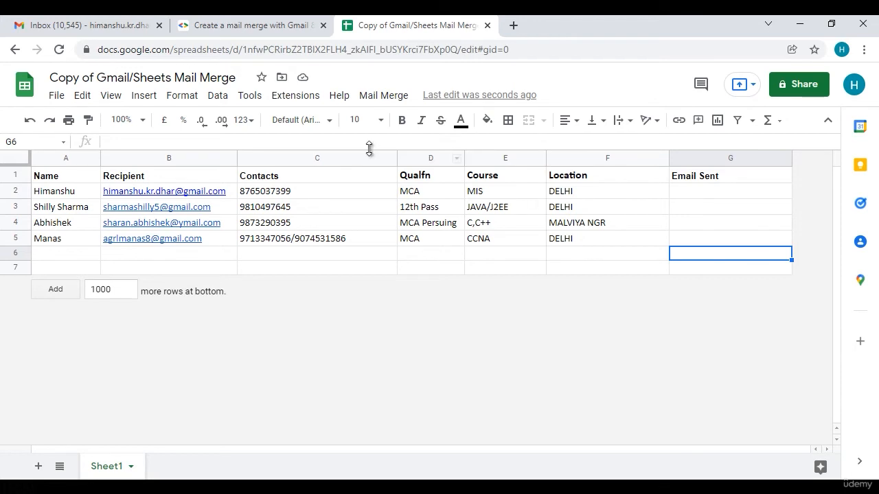
left_click(213, 157)
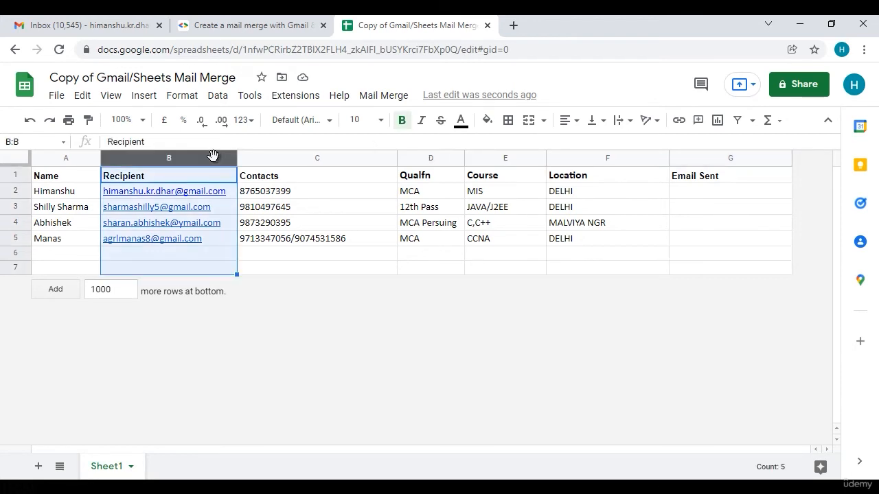
left_click(737, 159)
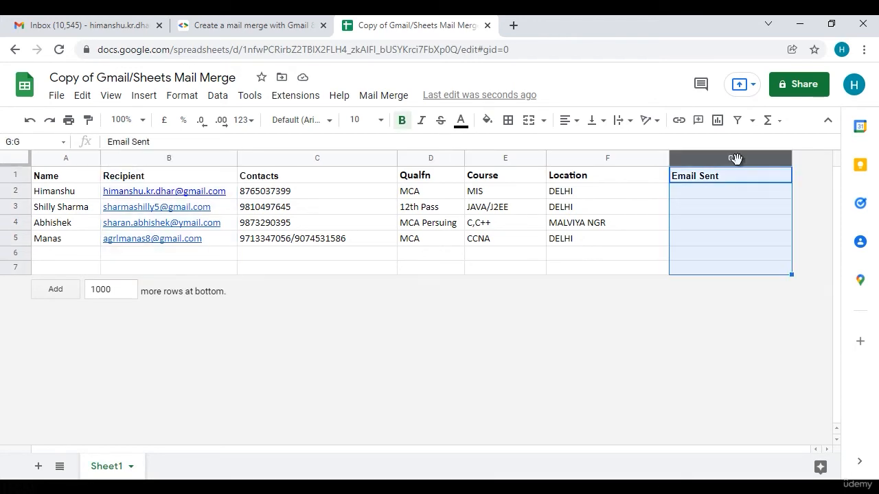
left_click(166, 158)
left_click(686, 160)
left_click(201, 157)
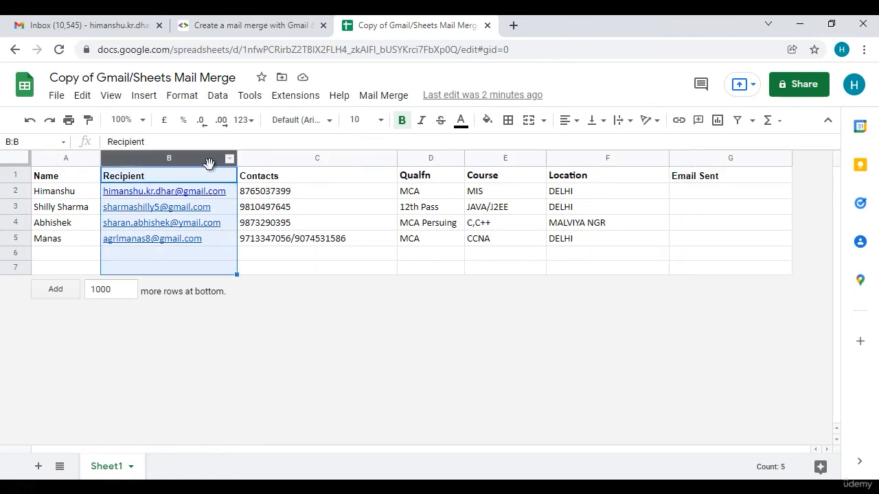
left_click(51, 160)
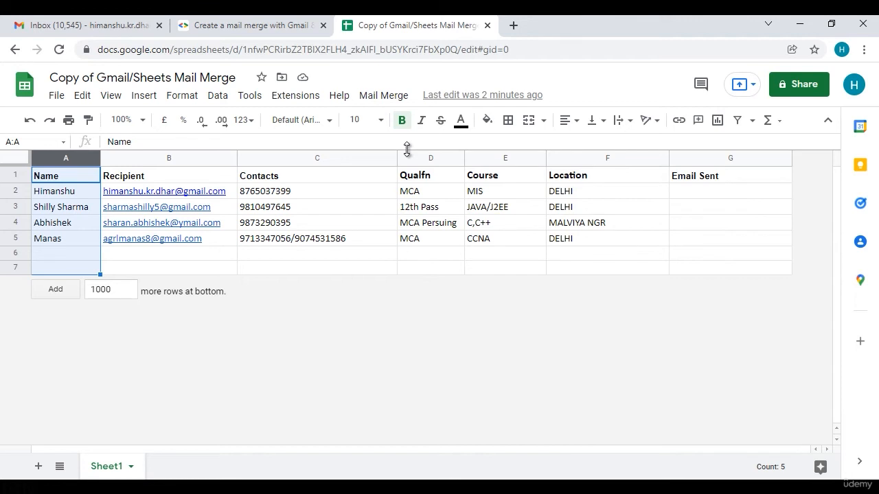
left_click(742, 192)
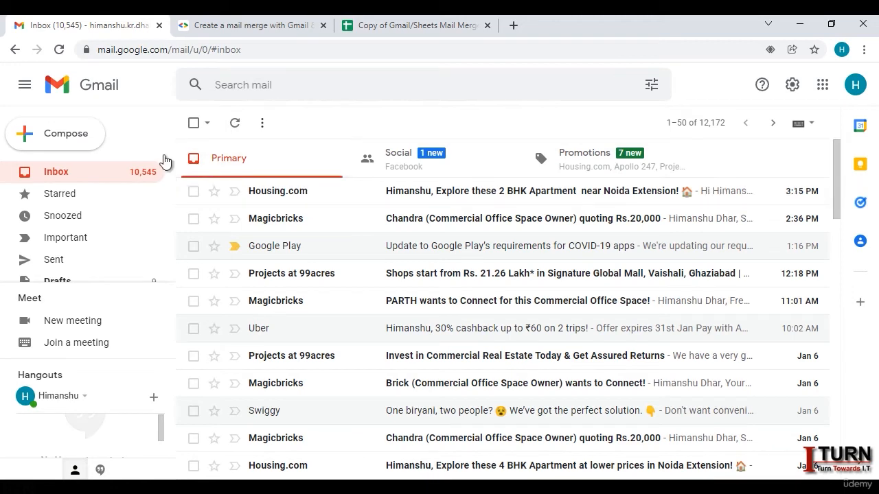
Step: Compose a new Gmail message and paste the 'Dear ABC' course enquiry template into its body
left_click(76, 141)
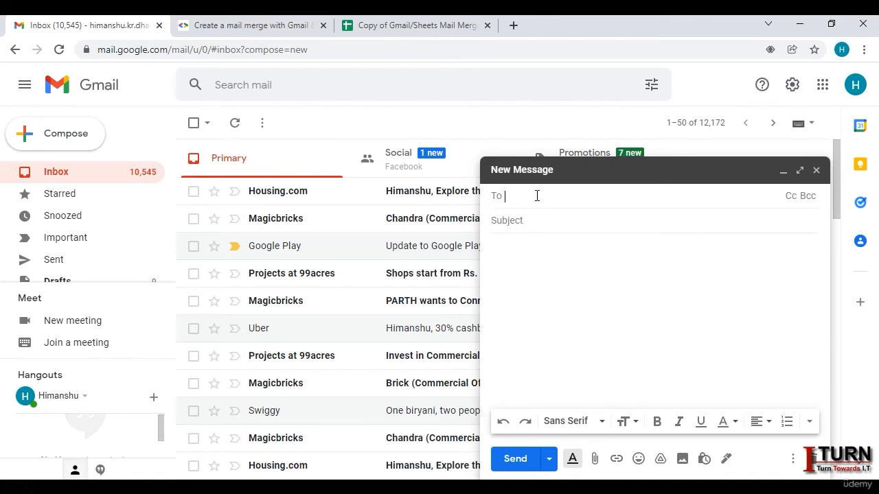
left_click(417, 25)
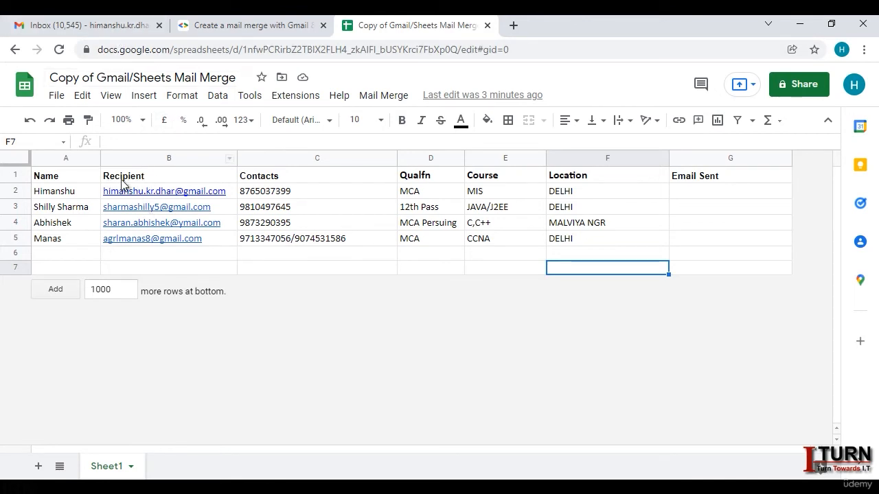
left_click(106, 28)
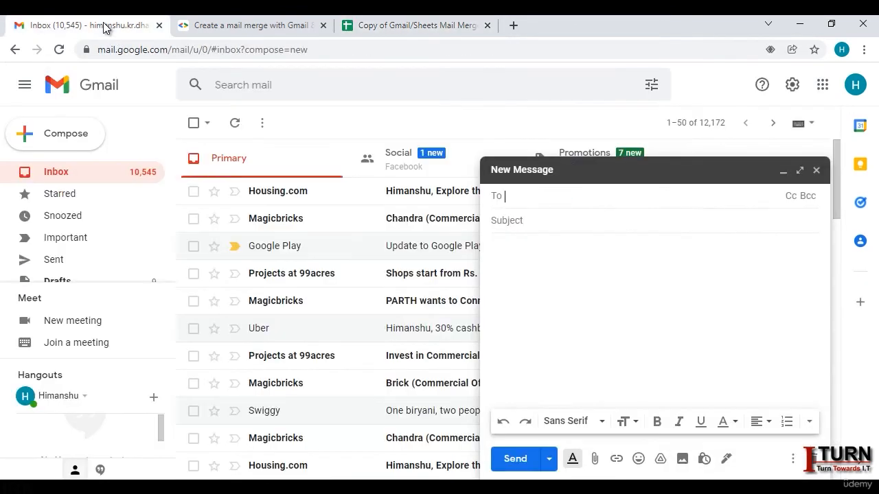
left_click(546, 256)
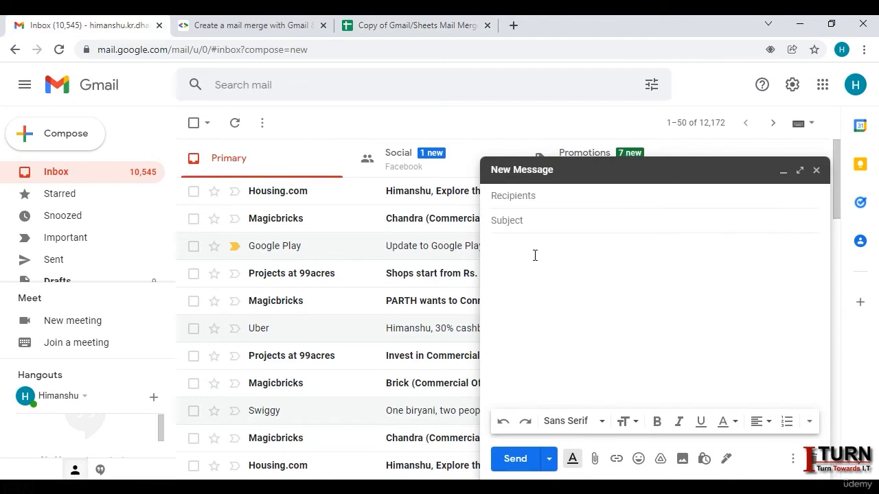
type("Dear ABC ,  This is in reference to your enquiry for the course ABC. As per our database your qualification is ABC , which can be considered a good match for the course that we are offering.  In our database your mobile number is ABC , which has been registered here and if there is any change kindly let us know.  Thanks and Regards Tria Technologies")
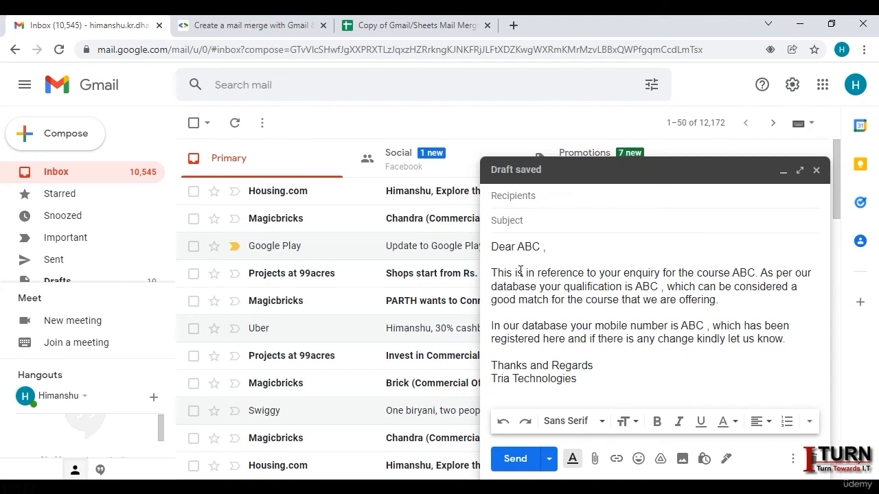
left_click(527, 196)
Step: Address the draft to {{Recipient}} and begin its subject with 'Enquiry for {'
left_click(376, 26)
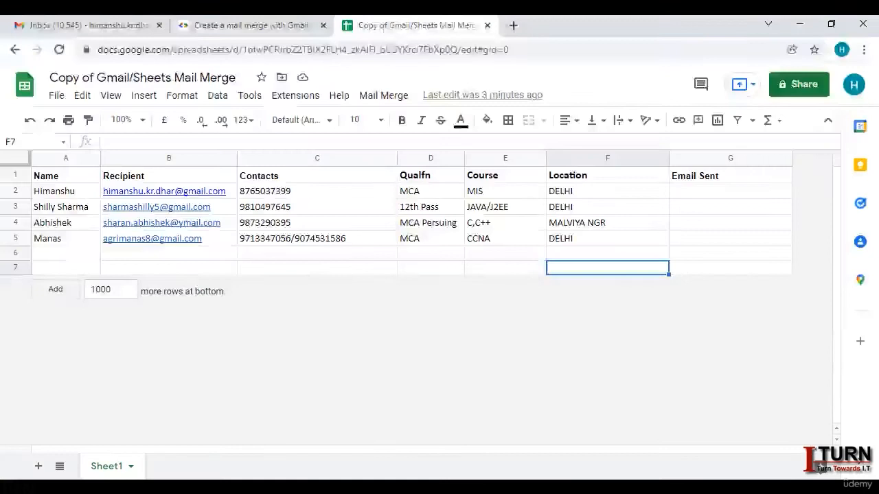
left_click(158, 176)
key("ctrl+c")
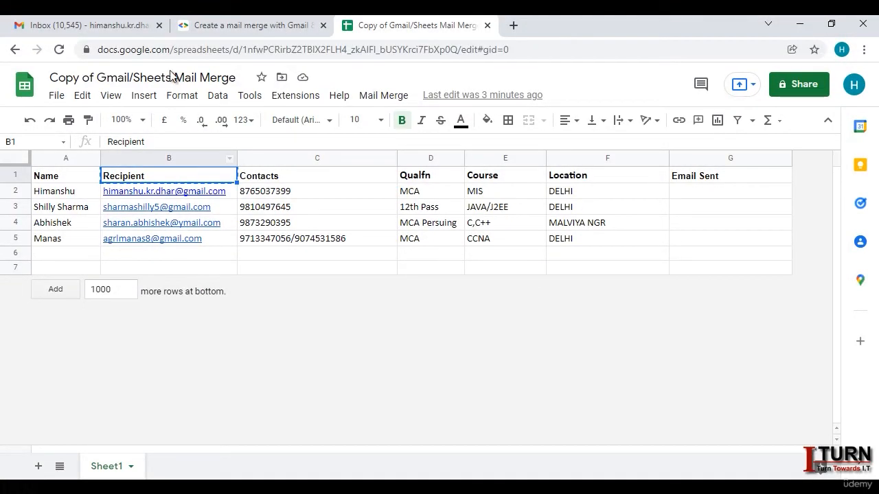
left_click(124, 28)
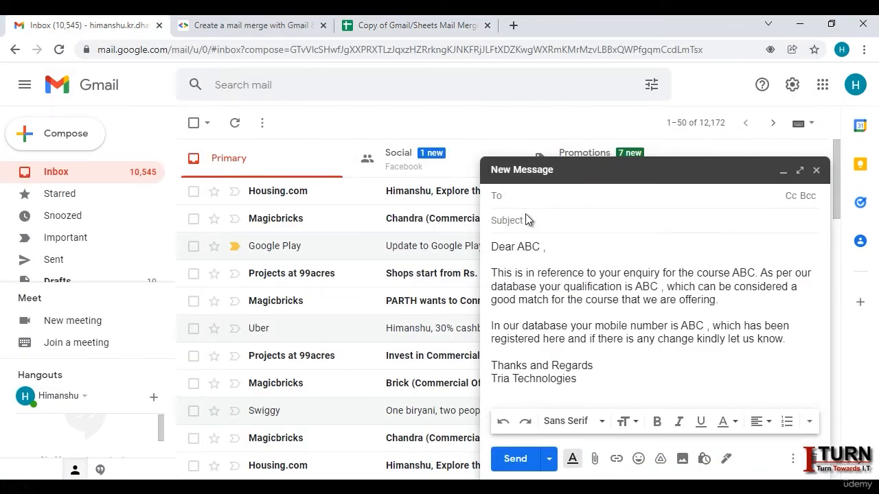
type("{{")
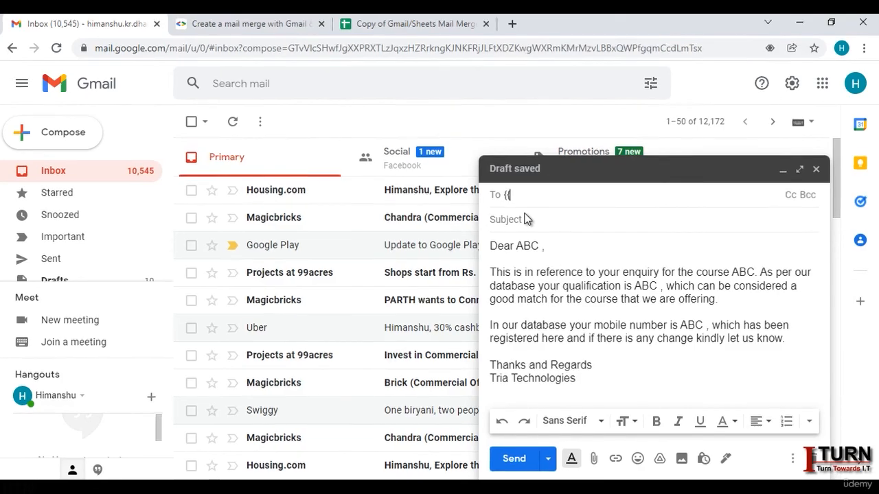
type("Recipient")
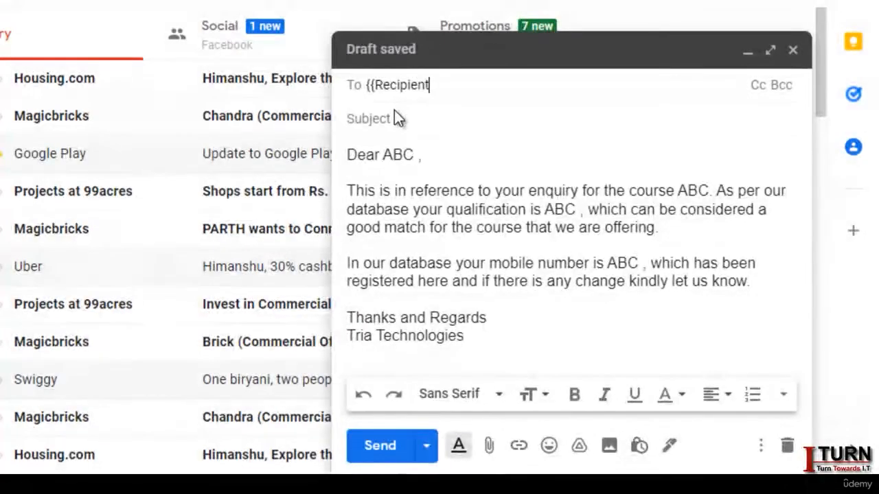
type("}}")
left_click(402, 123)
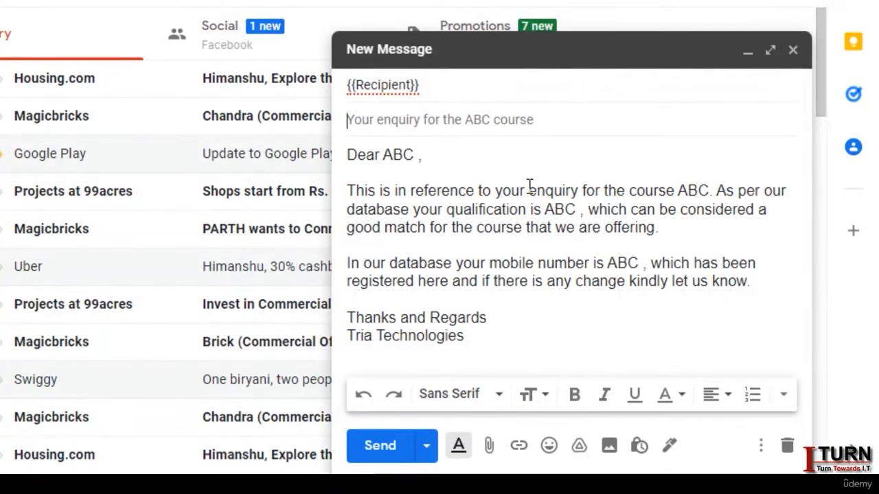
type("En")
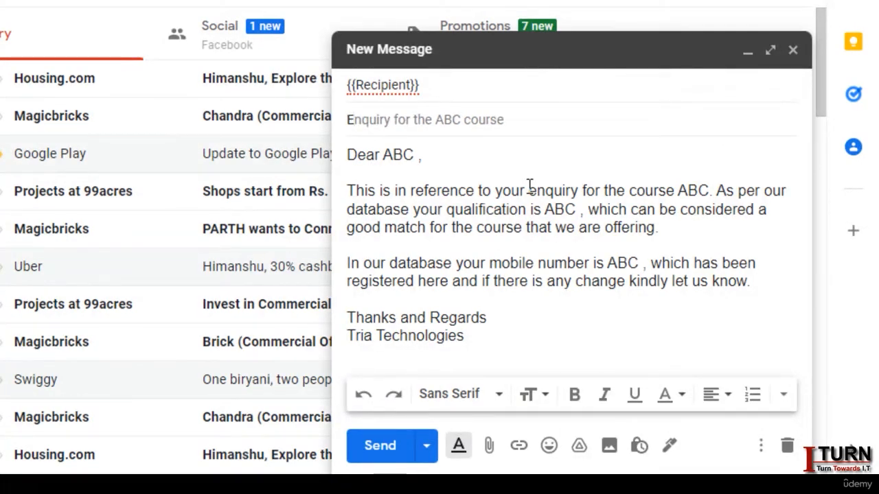
type("quiry fo")
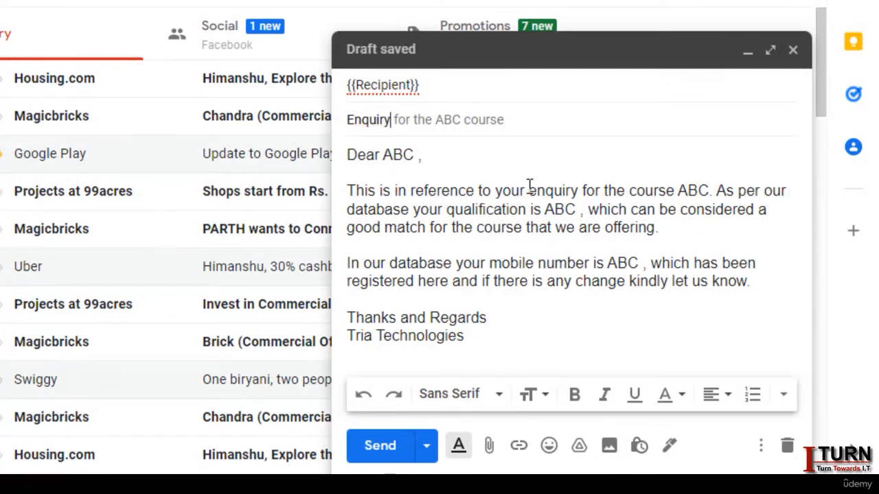
type("r ")
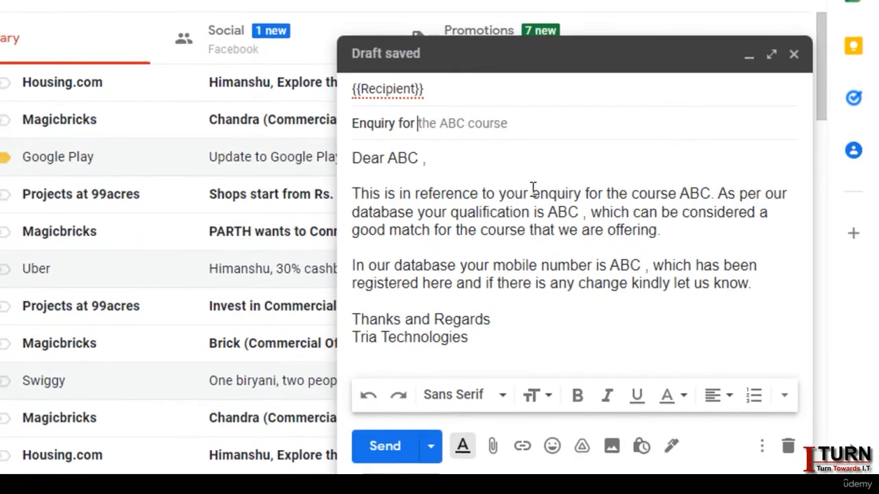
type("{{")
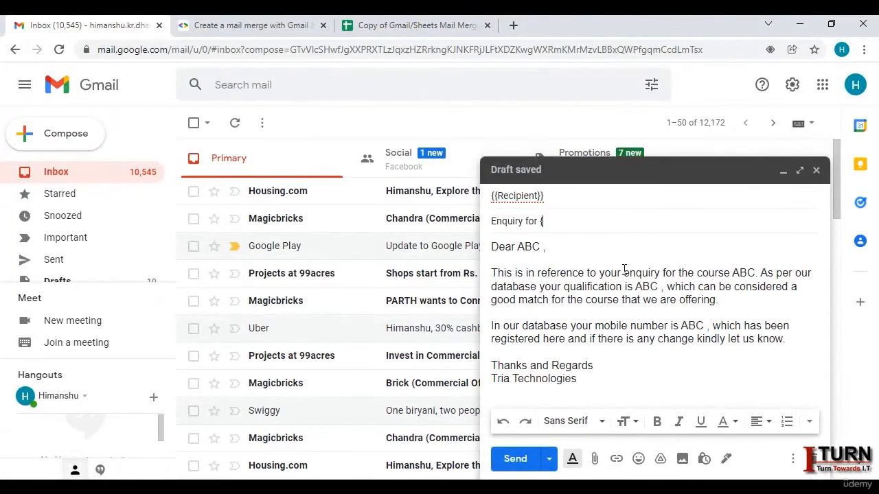
Step: Complete the subject as 'Enquiry for {{Course}} Course' using the copied Course header
left_click(371, 25)
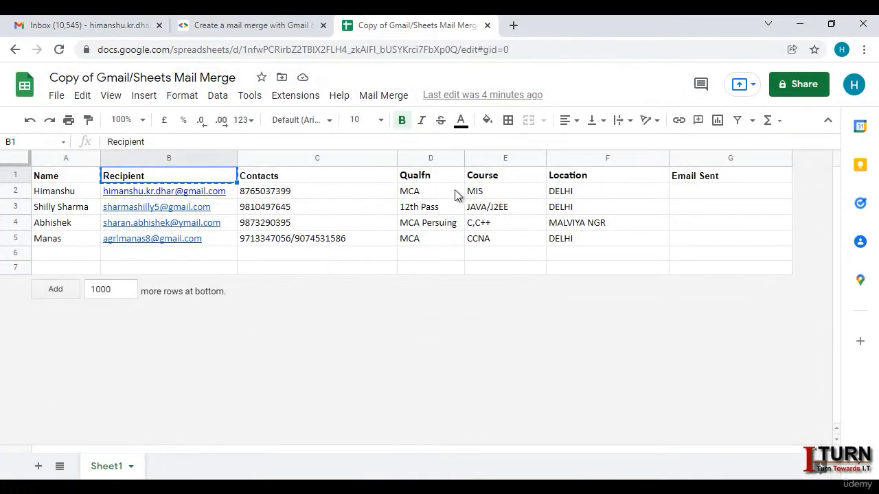
key("ctrl+c")
left_click(484, 180)
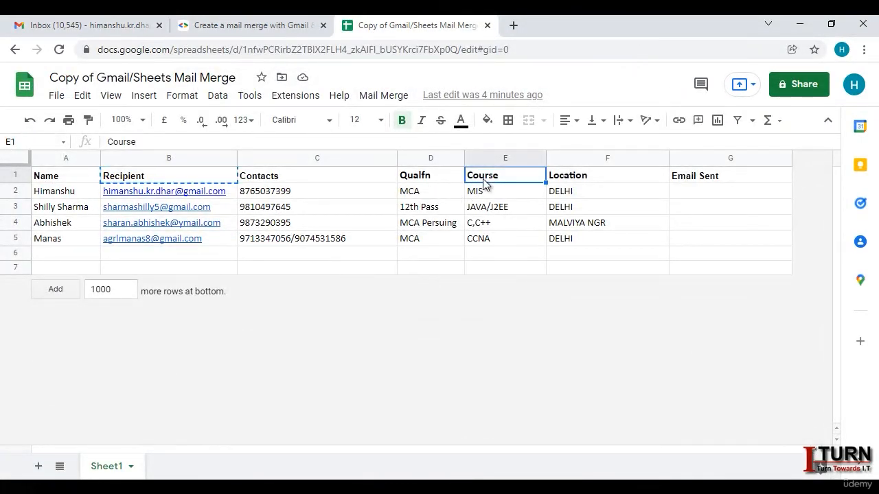
key("ctrl+c")
left_click(107, 29)
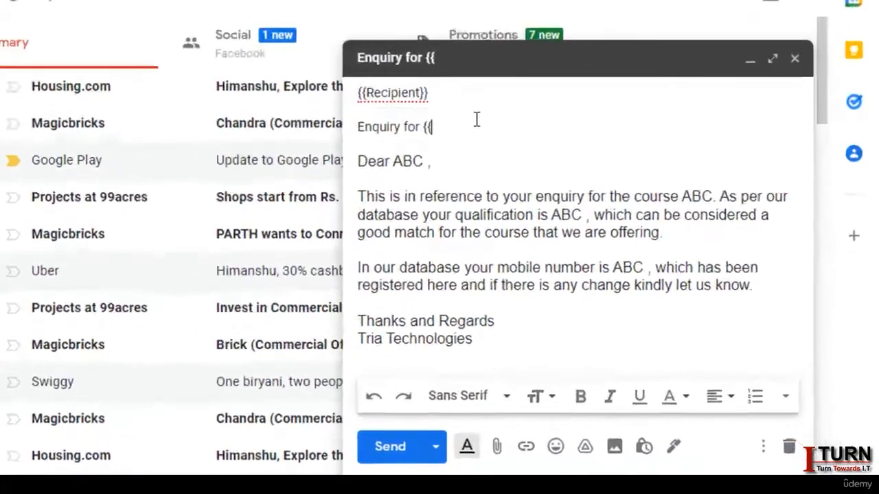
key("ctrl+v")
type("}}")
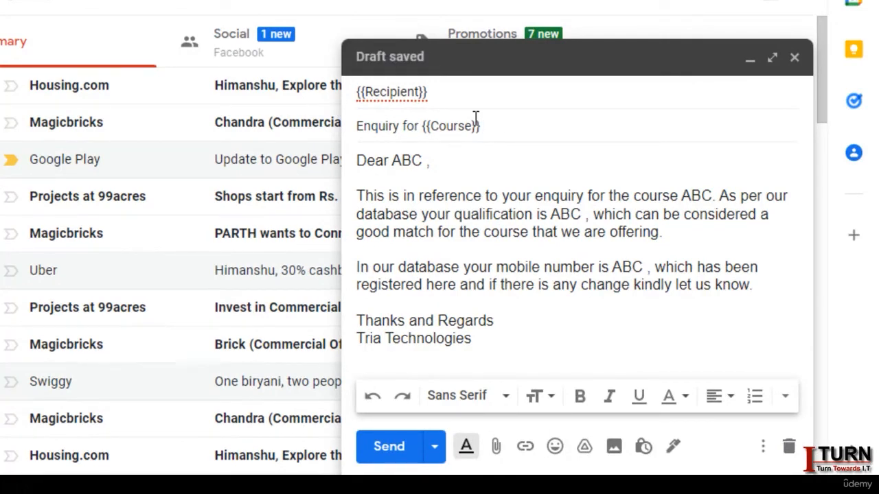
type(" Course")
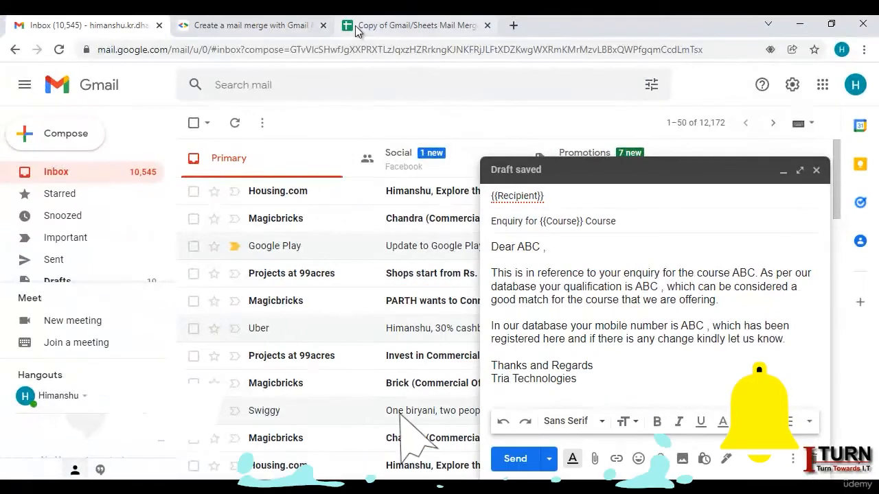
Step: Select the Name column header in Sheets and the ABC placeholder after 'Dear' in the draft
left_click(385, 25)
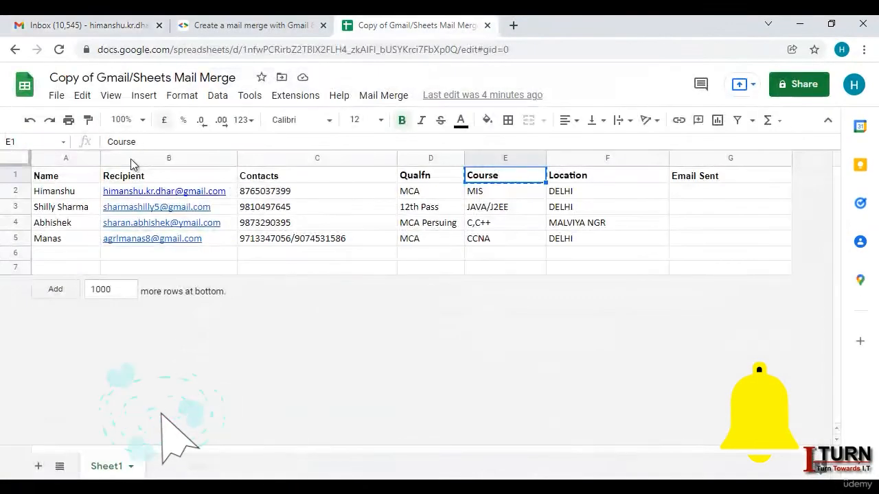
left_click(59, 176)
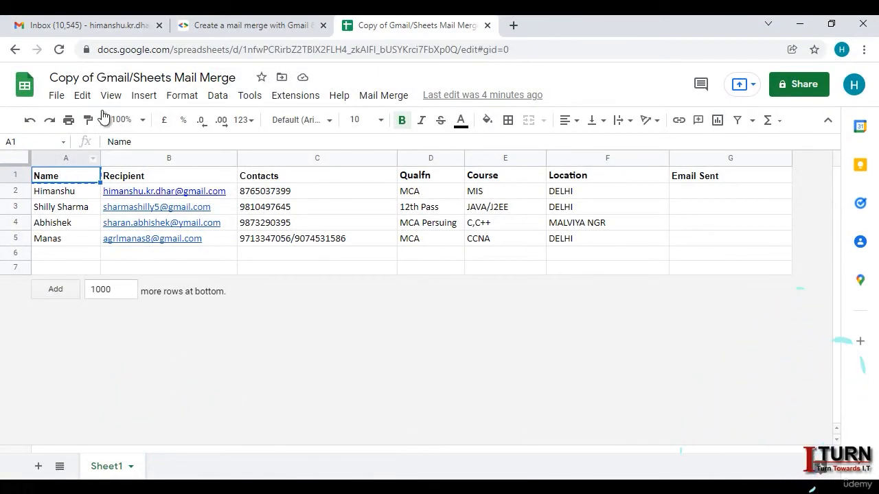
left_click(116, 28)
left_click_drag(545, 248, 519, 247)
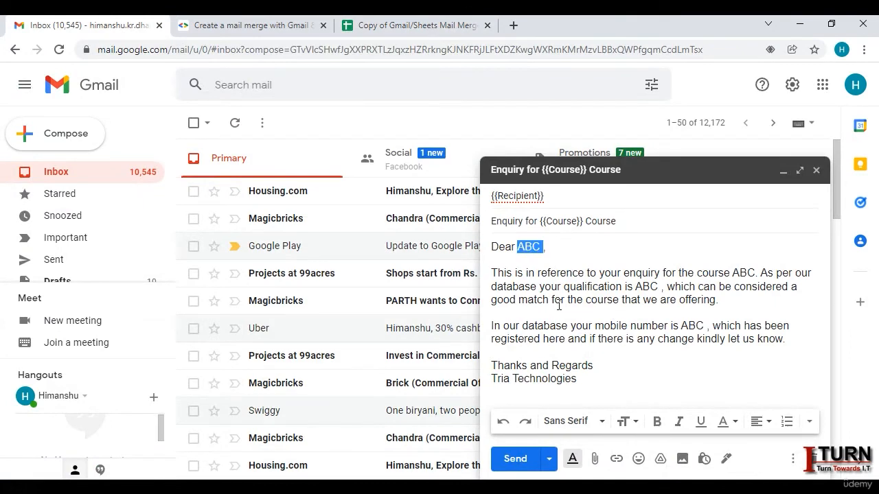
Step: Insert the {{Name}} placeholder after 'Dear' and {{Course}} into the body's course mention
type("{{")
key("ctrl+v")
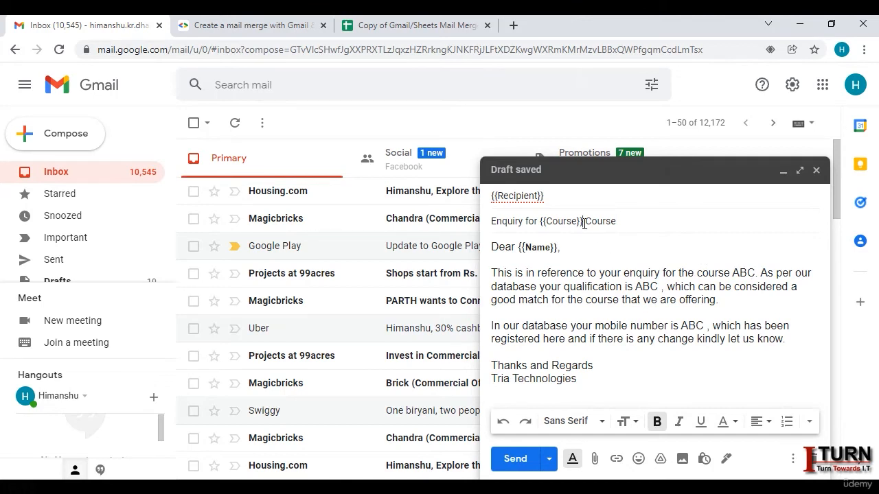
left_click_drag(584, 223, 543, 225)
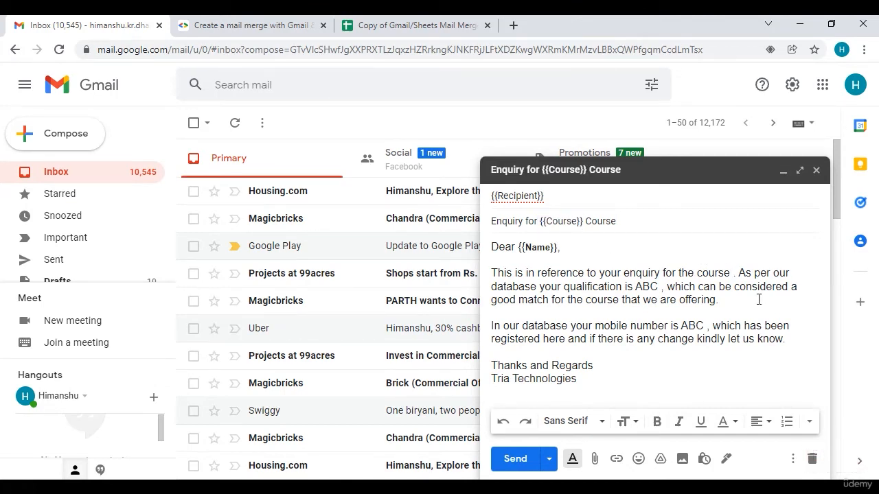
key("ctrl+v")
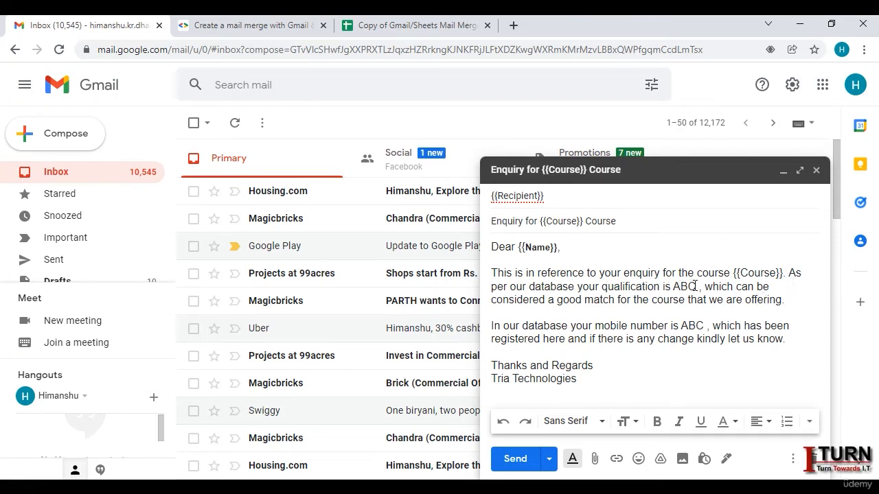
Step: Replace ABC in the qualification sentence with the {{Qualfn}} placeholder
left_click_drag(696, 287, 674, 287)
key("BackSpace")
left_click(426, 27)
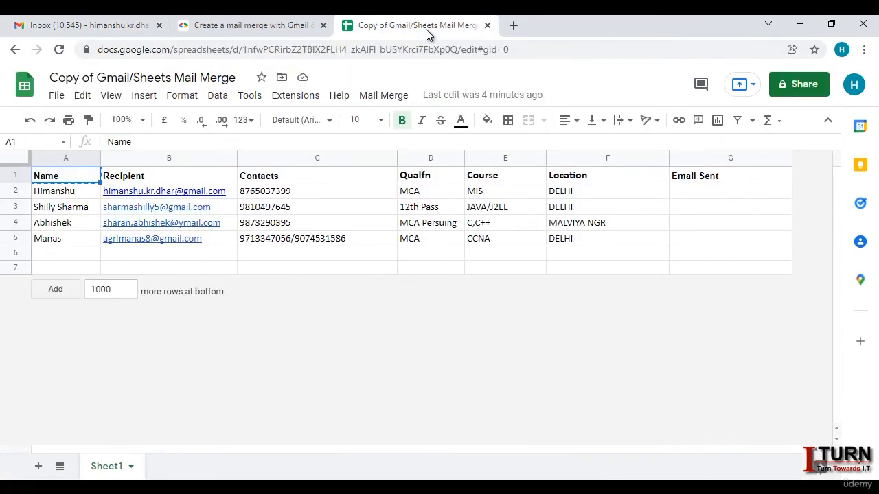
left_click(433, 177)
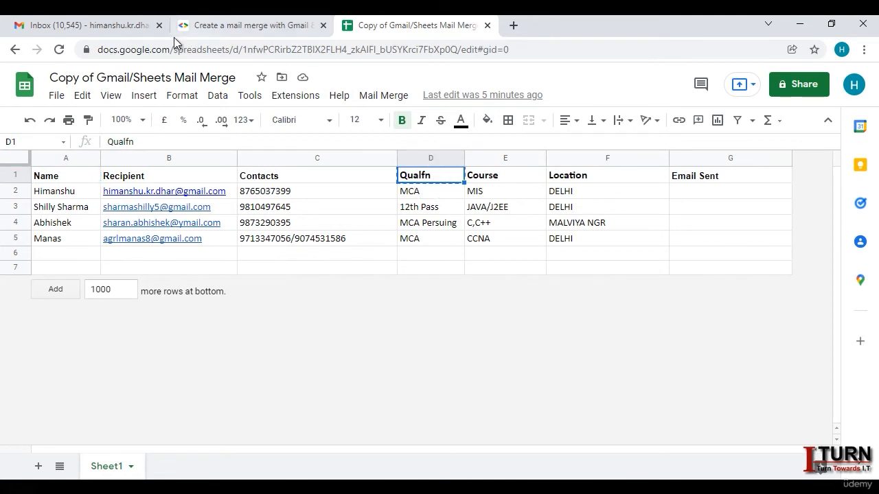
left_click(125, 26)
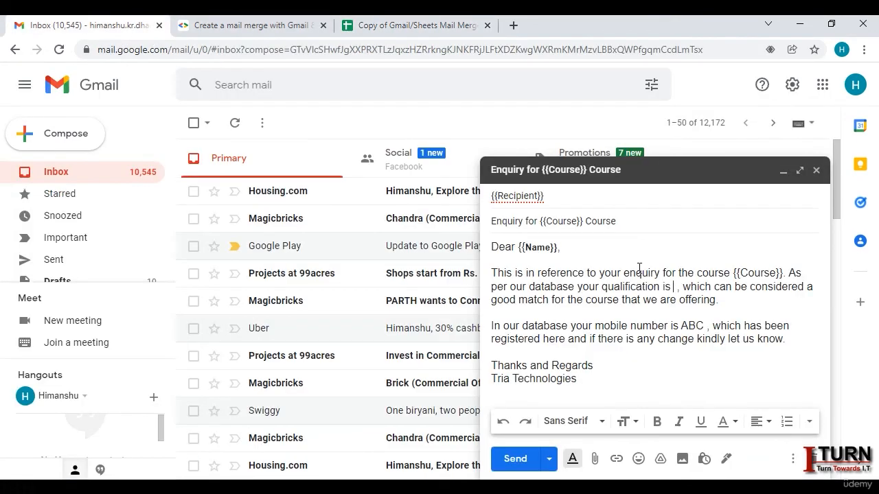
type("{{")
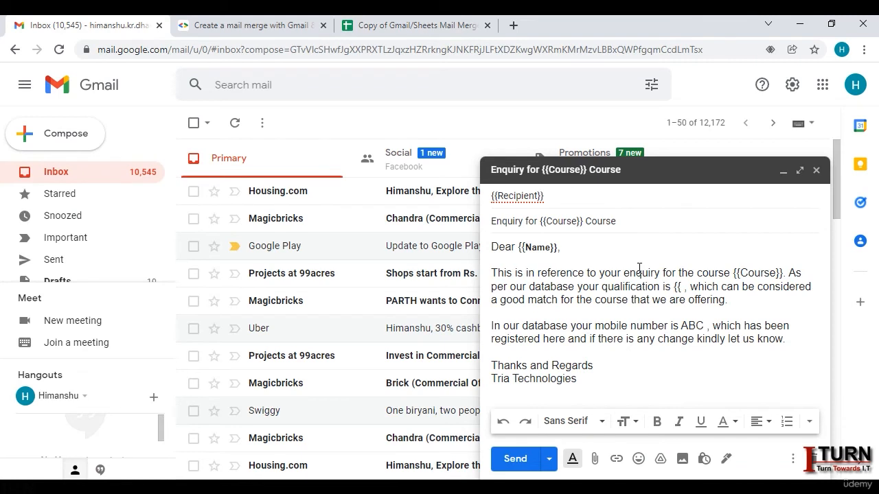
key("ctrl+v")
type("}}")
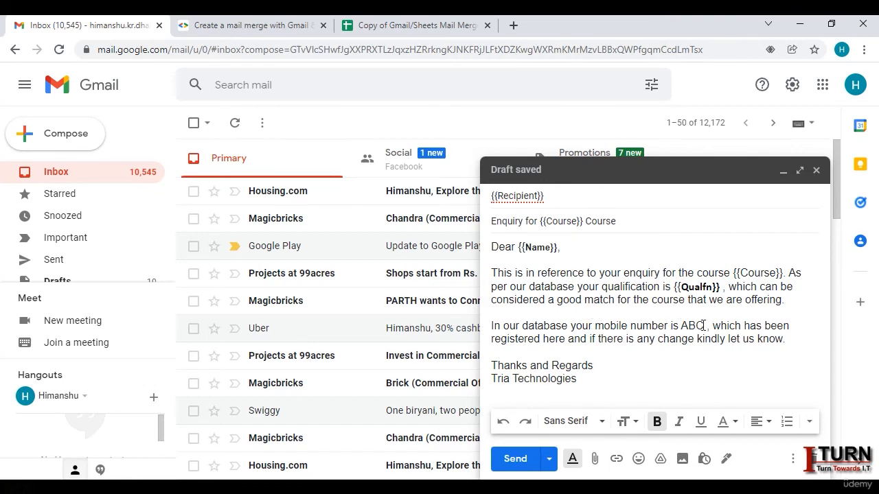
Step: Replace ABC in the mobile number sentence with the {{Contacts}} placeholder
left_click_drag(705, 326, 682, 326)
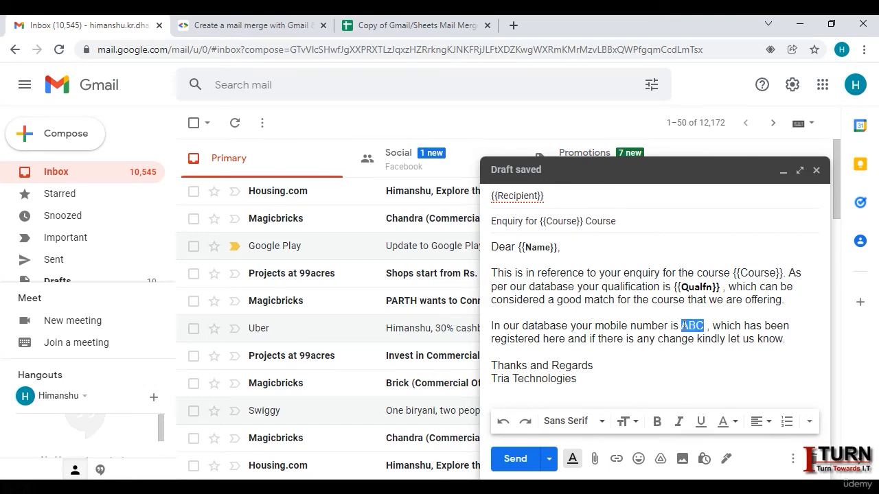
key("BackSpace")
left_click(377, 26)
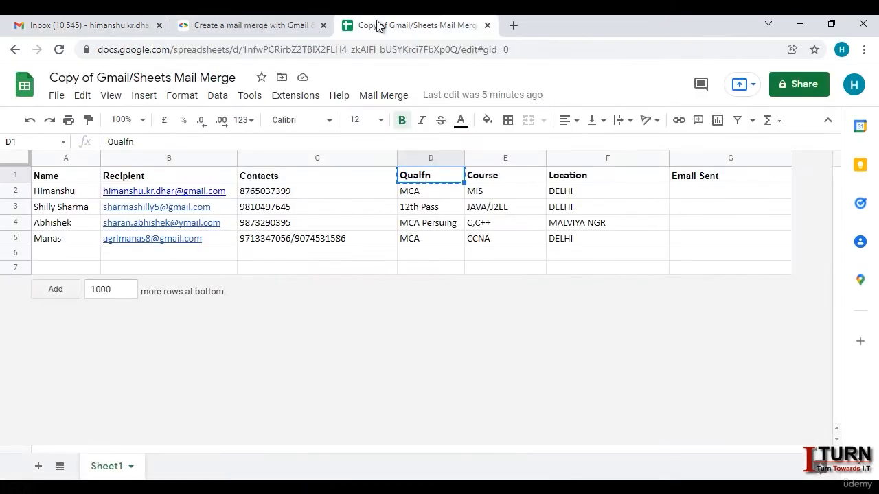
left_click(289, 177)
key("ctrl+c")
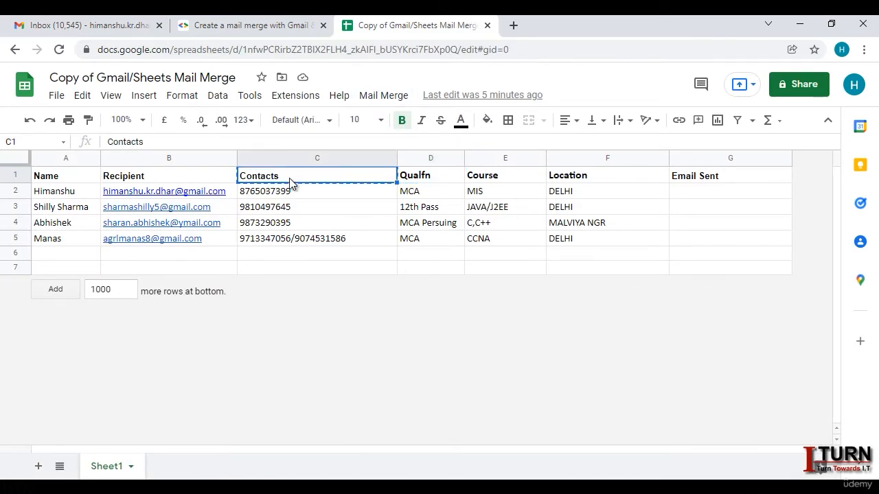
left_click(106, 22)
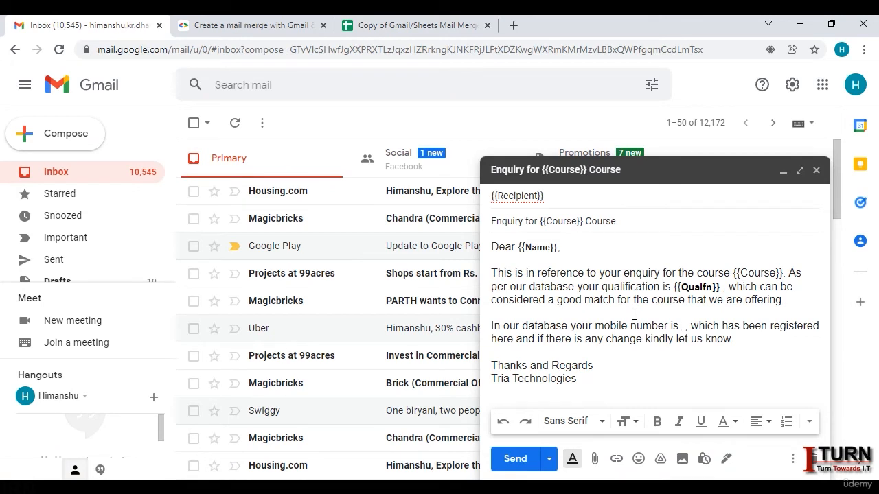
type("{{")
key("ctrl+v")
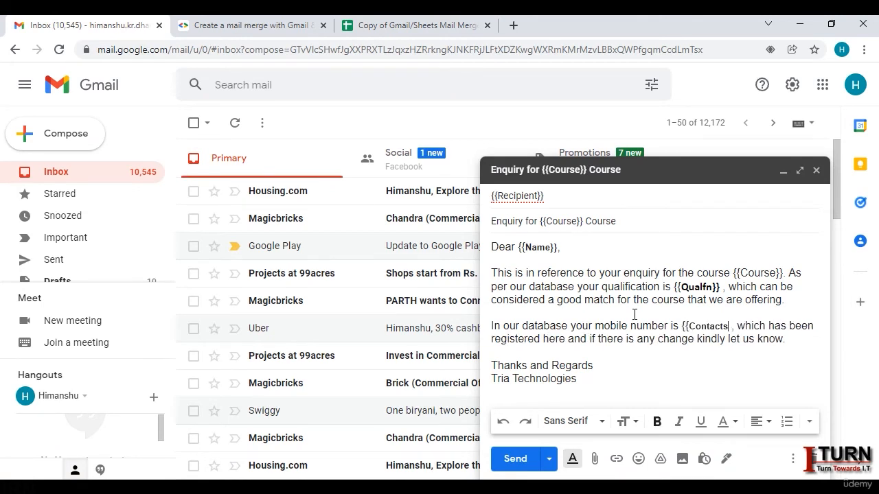
type("}}")
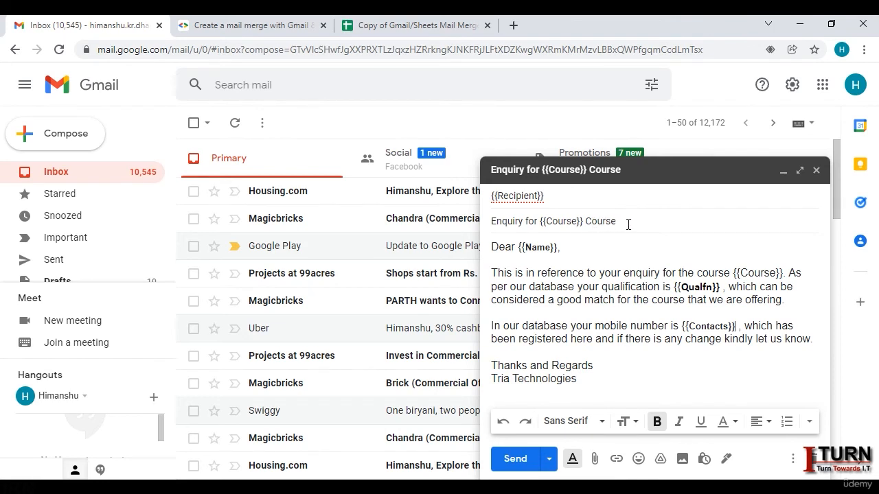
Step: Check the subject line and {{Recipient}} field, then return to the mail merge spreadsheet
left_click_drag(629, 224, 482, 224)
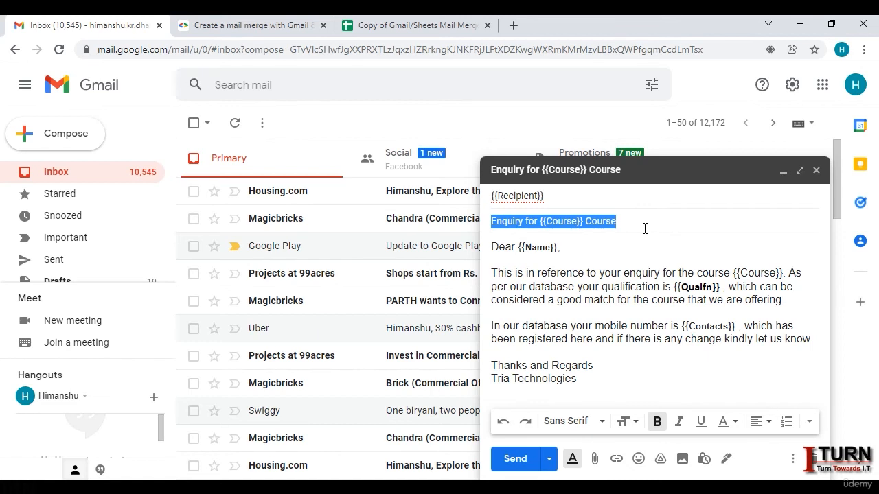
left_click(655, 202)
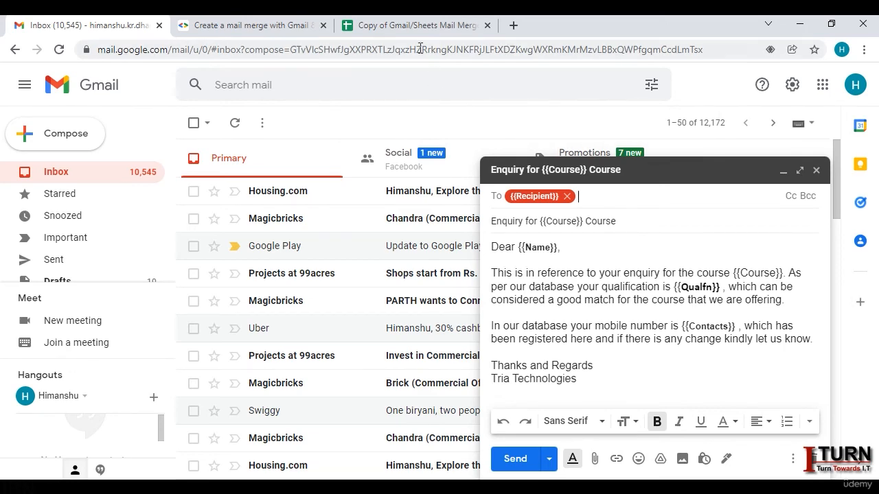
left_click(403, 26)
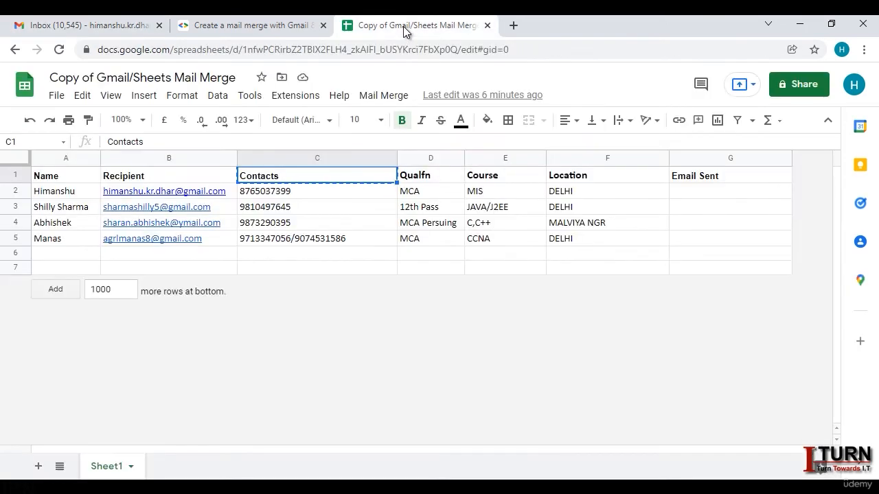
Step: Cancel the pending header copy and run Mail Merge > Send Emails
left_click(601, 252)
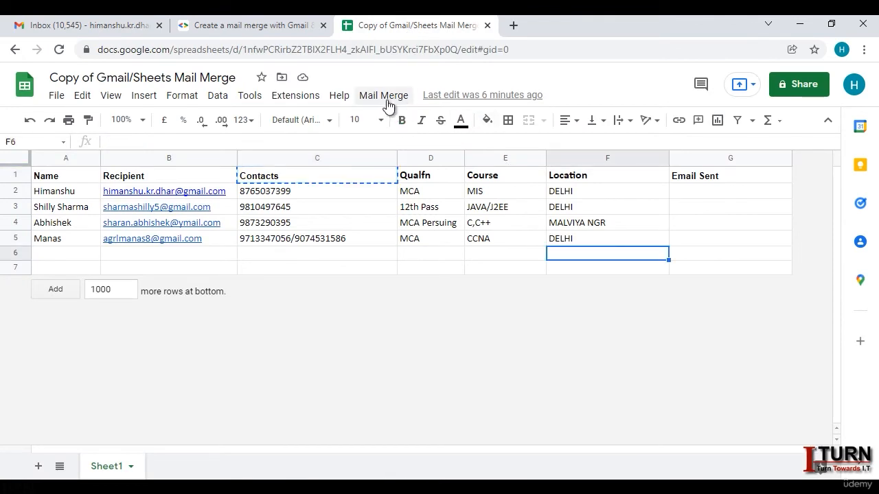
key("Escape")
left_click(388, 102)
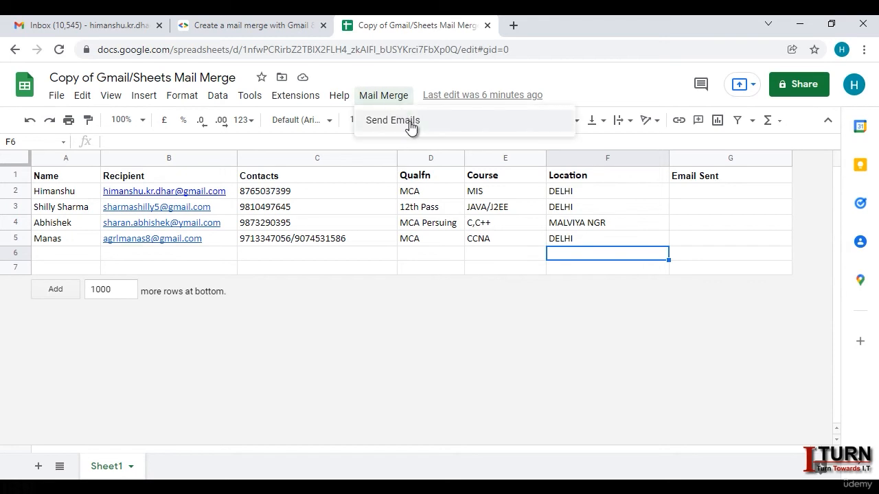
left_click(409, 121)
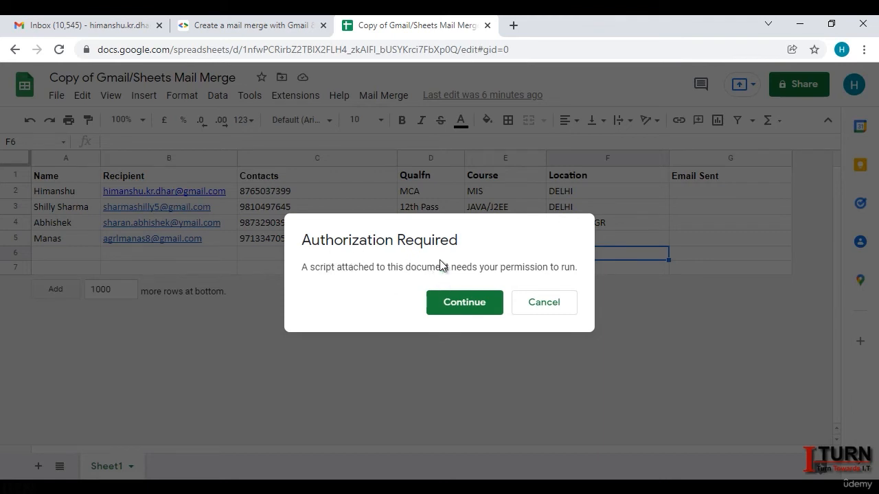
Step: Authorize the unverified Gmail/Sheets Mail Merge app for the chosen account and allow access
left_click(464, 302)
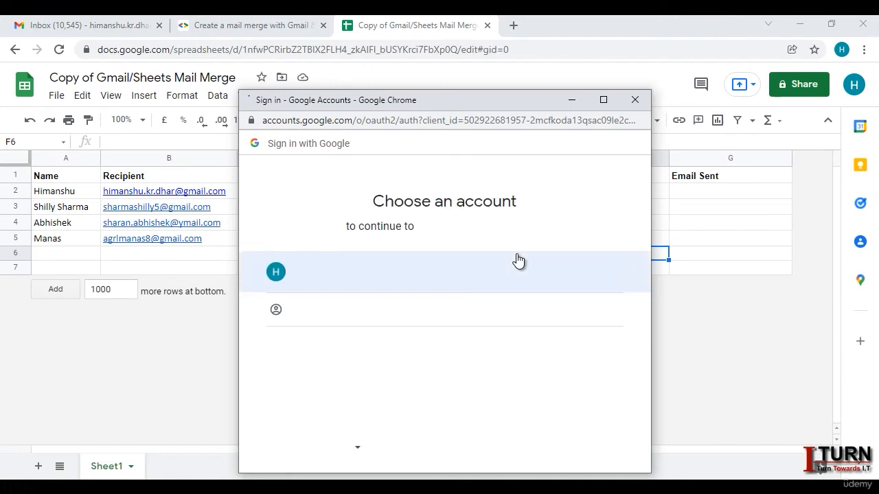
left_click(446, 271)
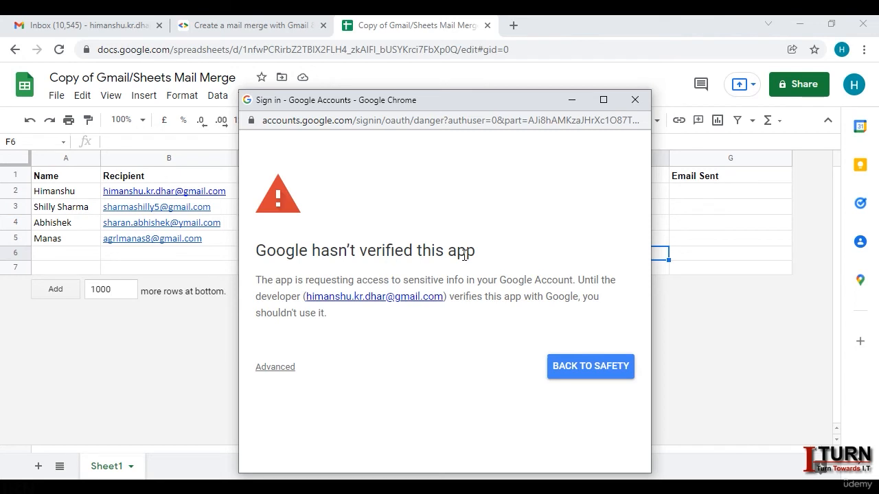
left_click(274, 368)
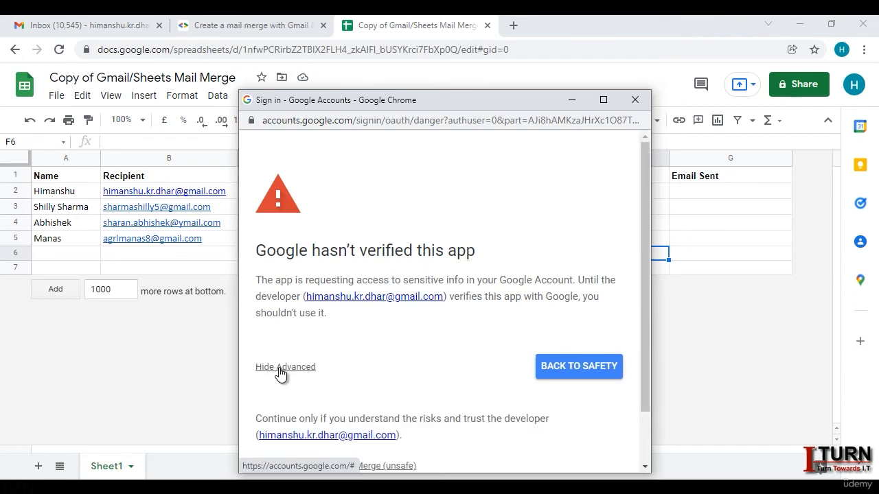
scroll(444, 303, "down", 1)
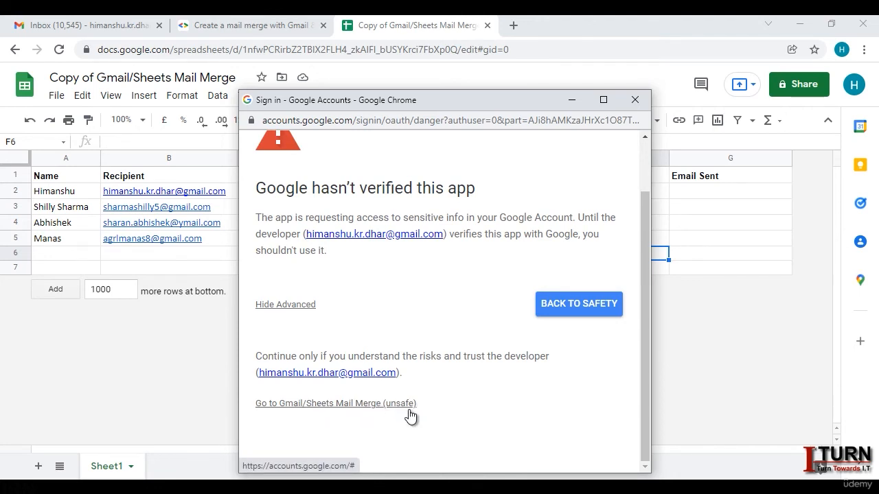
left_click(366, 405)
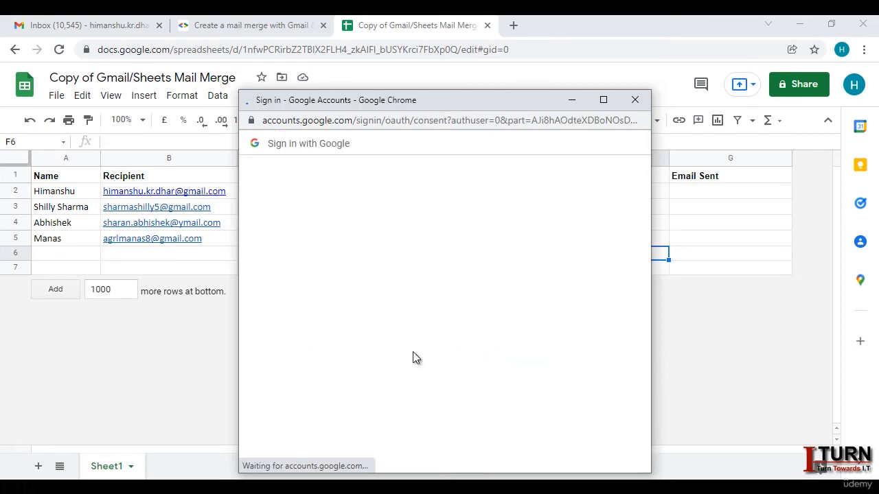
scroll(461, 333, "down", 3)
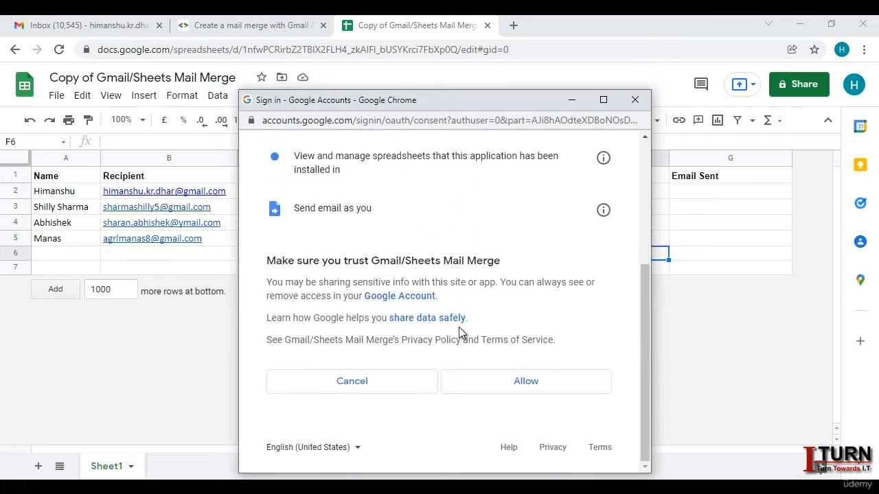
left_click(522, 386)
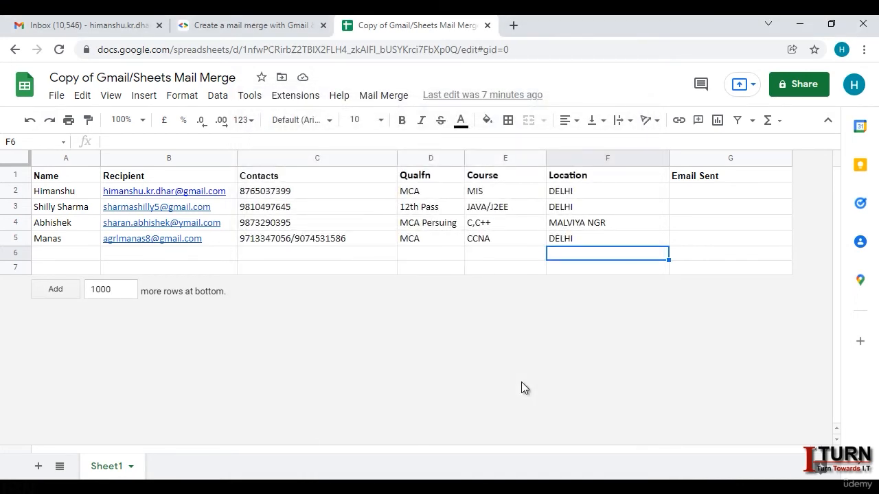
Step: Run Send Emails with subject 'Enquiry for {{Course}} Course' to mail all four records
left_click(387, 100)
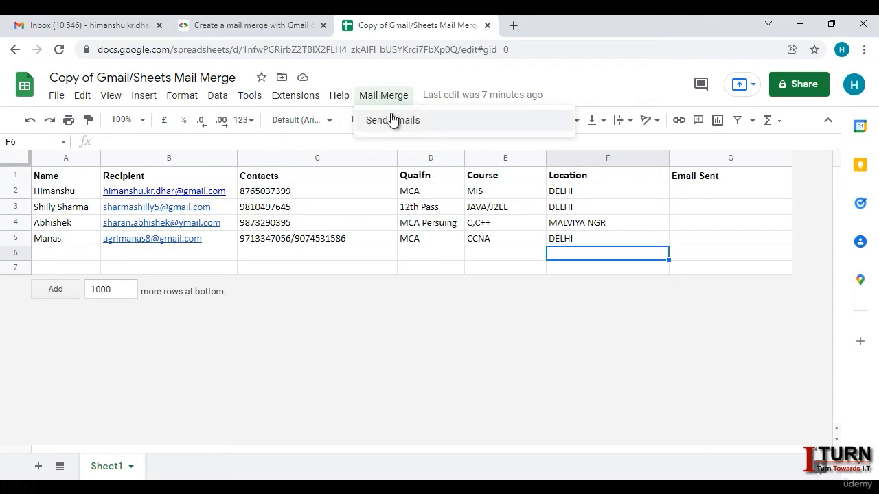
left_click(396, 127)
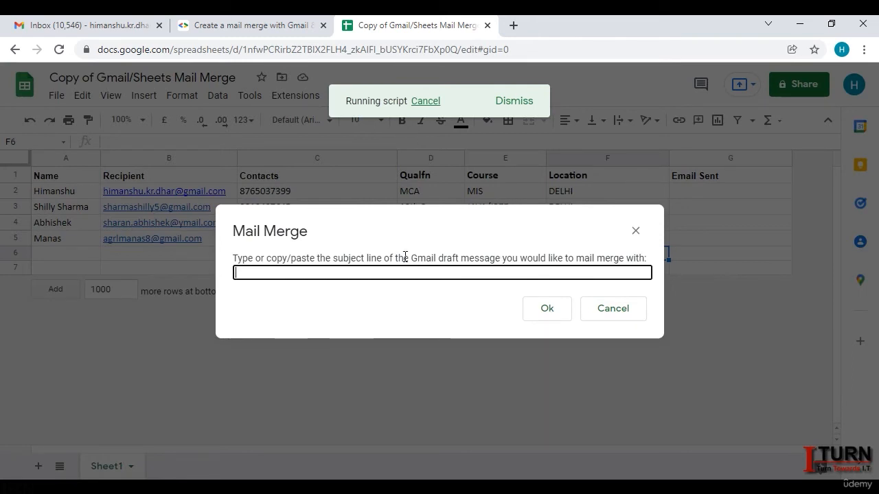
key("ctrl+v")
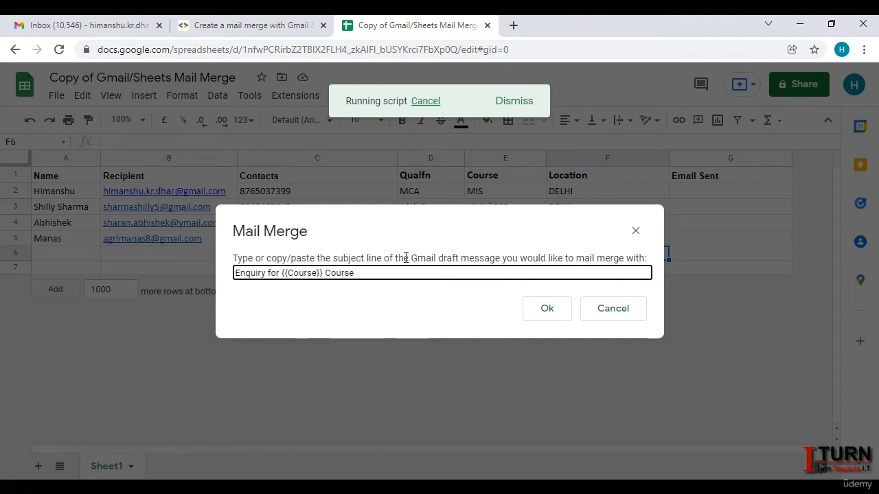
left_click(552, 313)
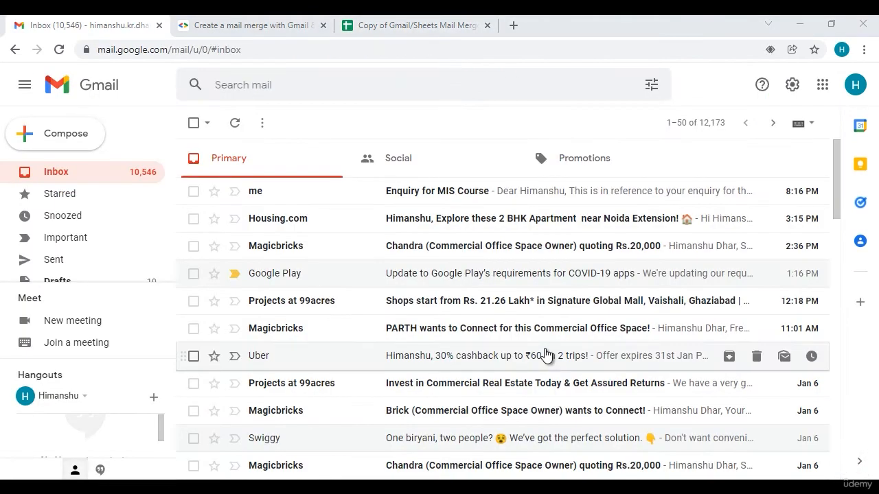
Step: Open 'Enquiry for MIS Course', check the merged MCA and phone values, then show Drafts
left_click(458, 195)
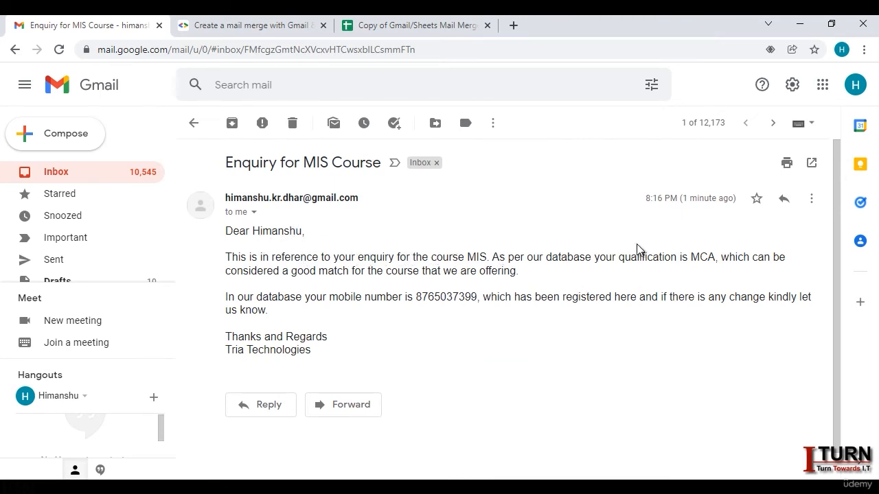
double_click(709, 258)
double_click(466, 299)
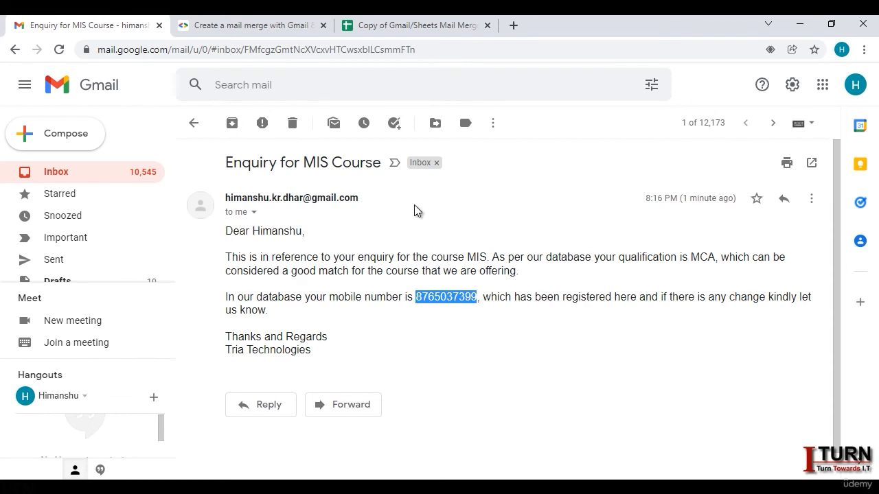
scroll(165, 234, "down", 2)
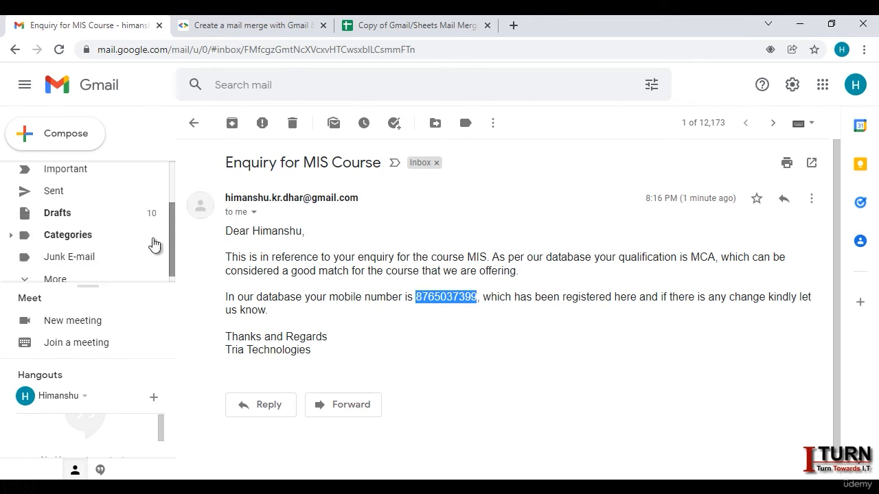
left_click(87, 213)
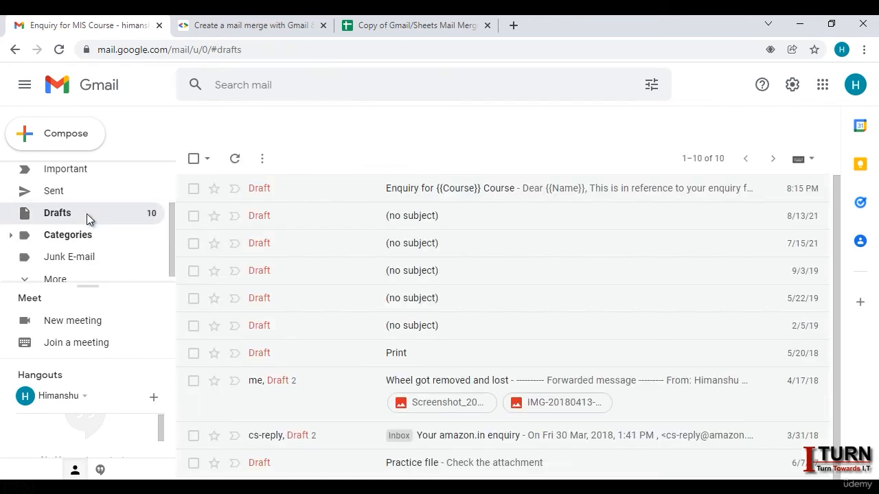
Step: Open the 'Enquiry for {{Course}} Course' draft and select the {{Name}} placeholder in its greeting
left_click(410, 197)
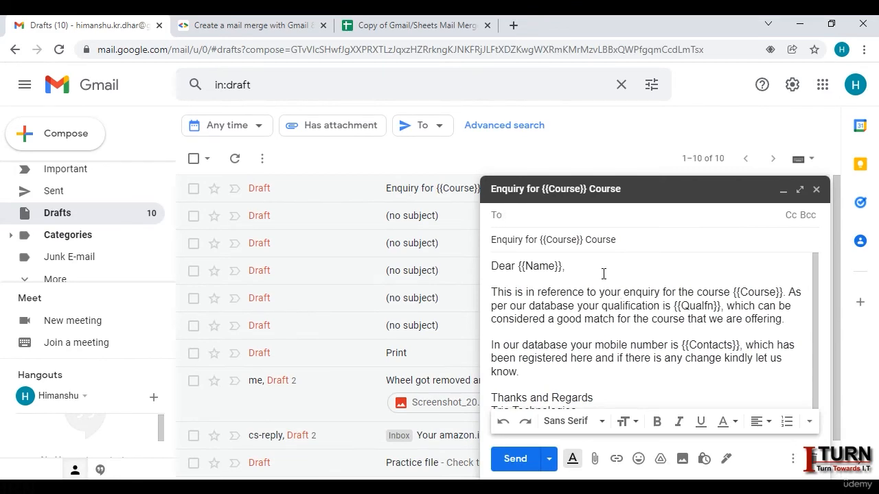
left_click_drag(517, 268, 559, 272)
double_click(548, 273)
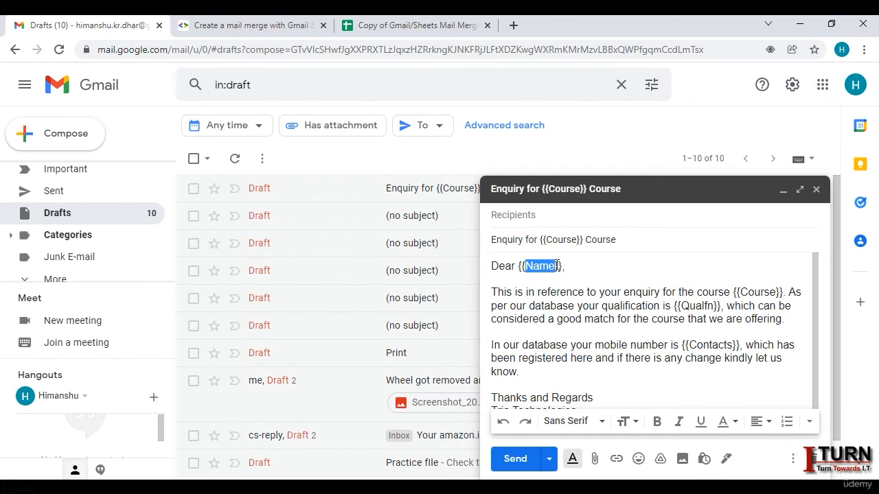
left_click(545, 278)
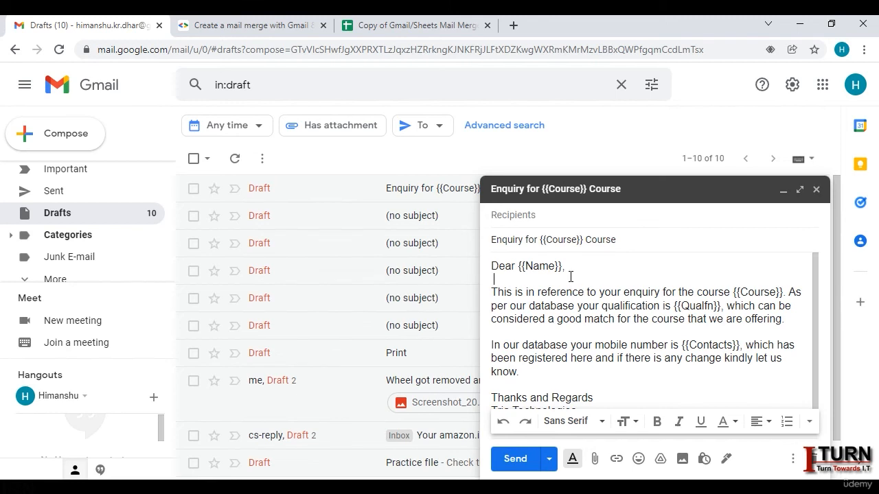
double_click(529, 265)
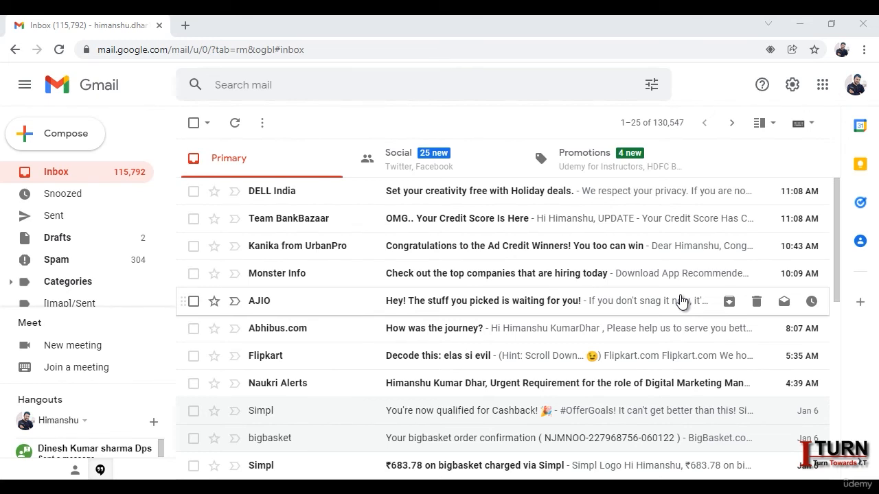
Step: Go to Gmail's Offline settings and tick Enable offline mail
left_click(793, 87)
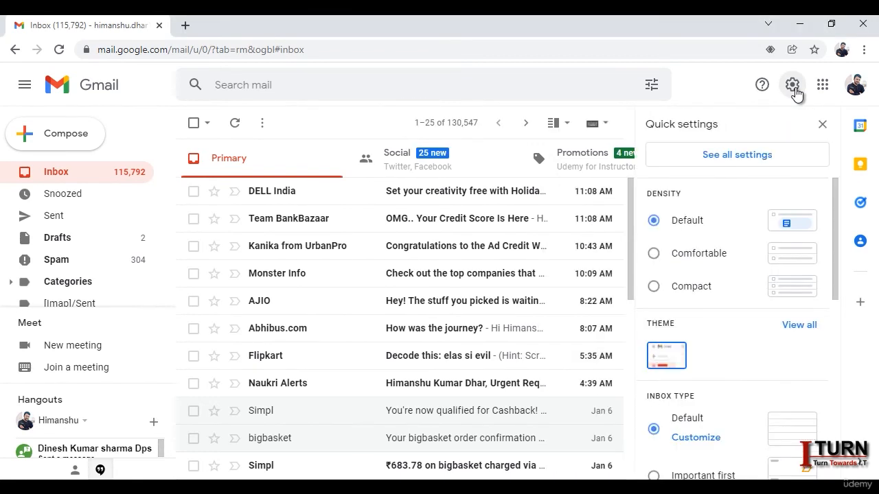
left_click(749, 170)
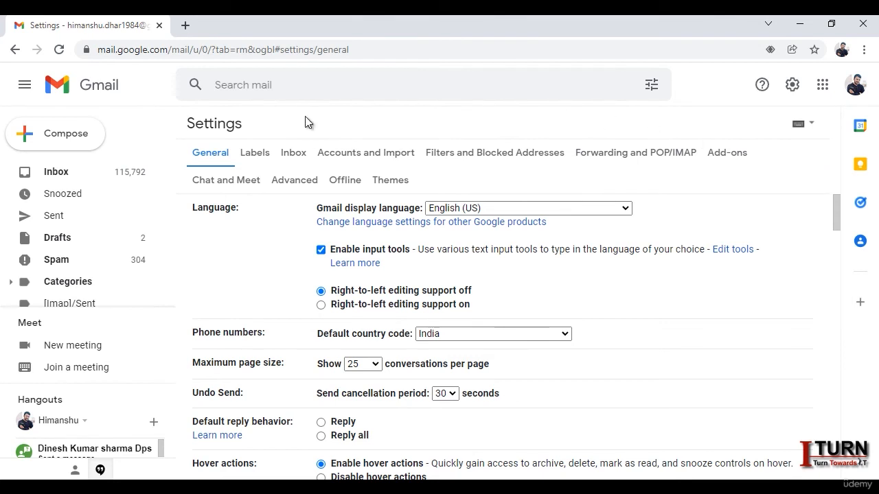
left_click(353, 182)
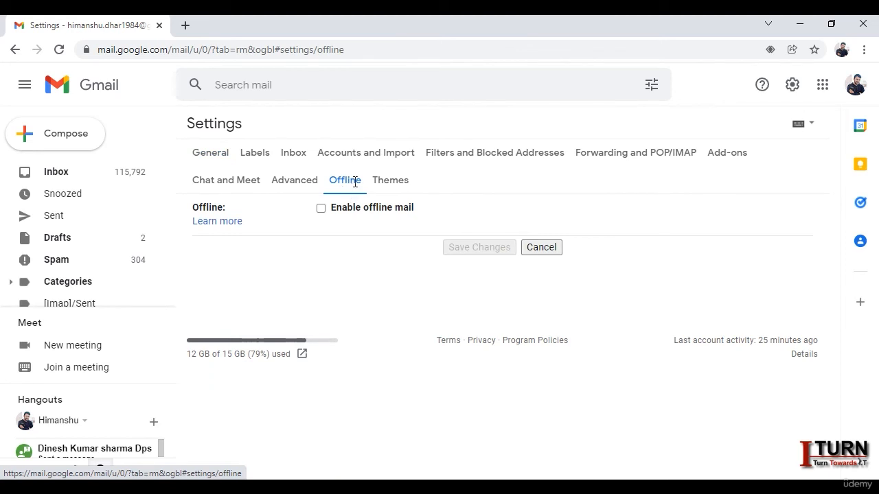
left_click(321, 209)
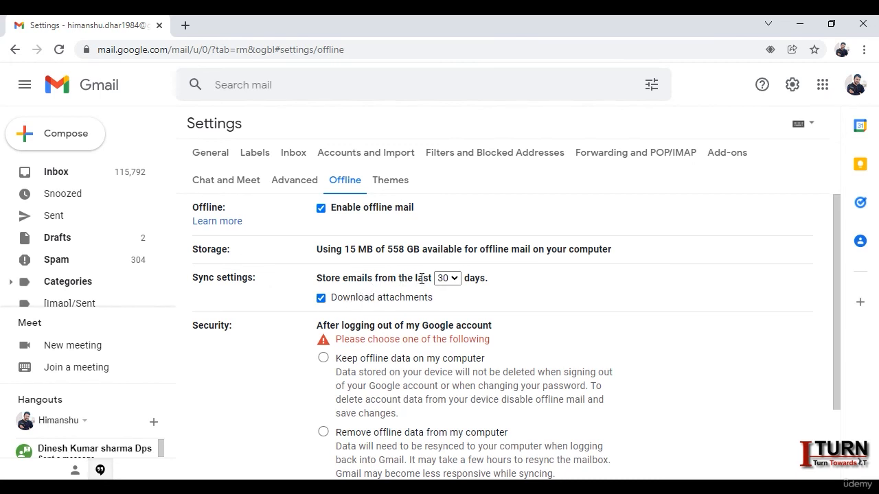
Step: Sync the last 7 days of email with attachments downloaded
left_click(453, 280)
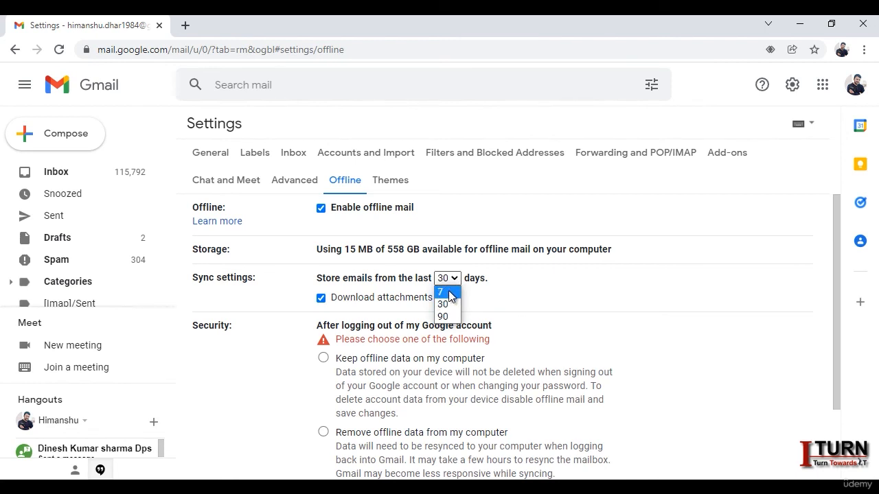
left_click(451, 294)
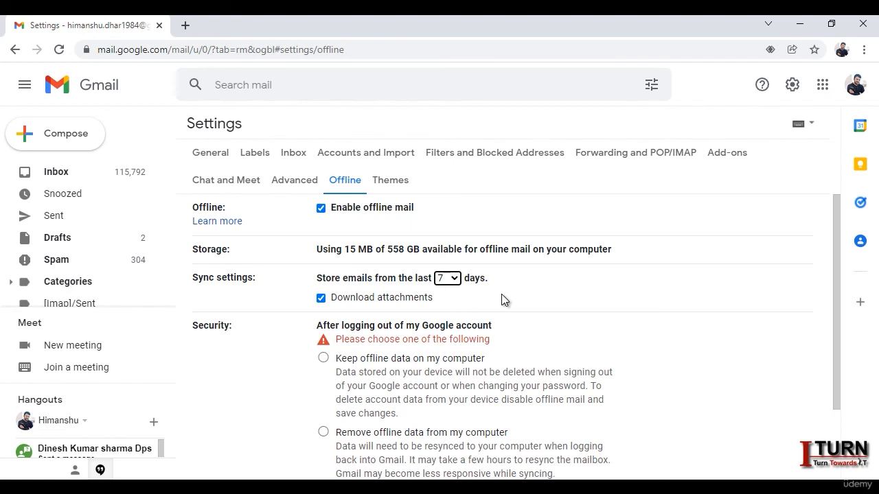
left_click(452, 279)
left_click(453, 280)
left_click(323, 300)
left_click(322, 299)
Step: Choose to keep offline data on the computer and save the changes
scroll(523, 294, "down", 2)
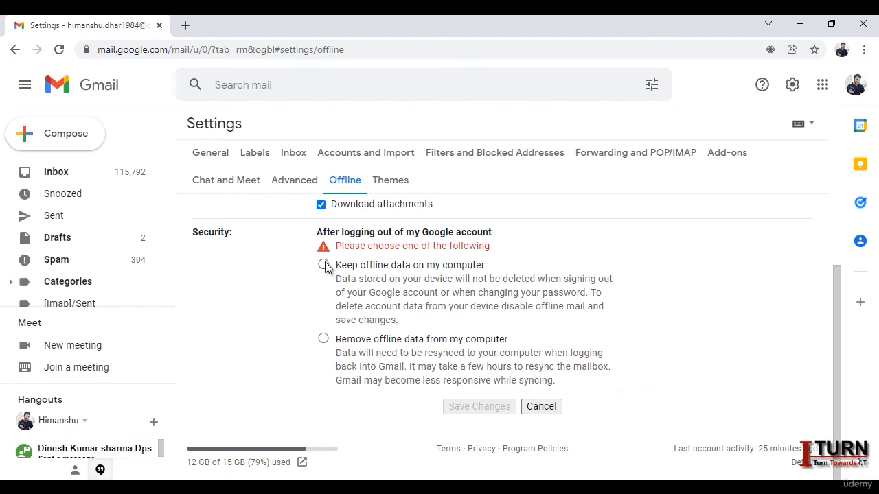
left_click(324, 265)
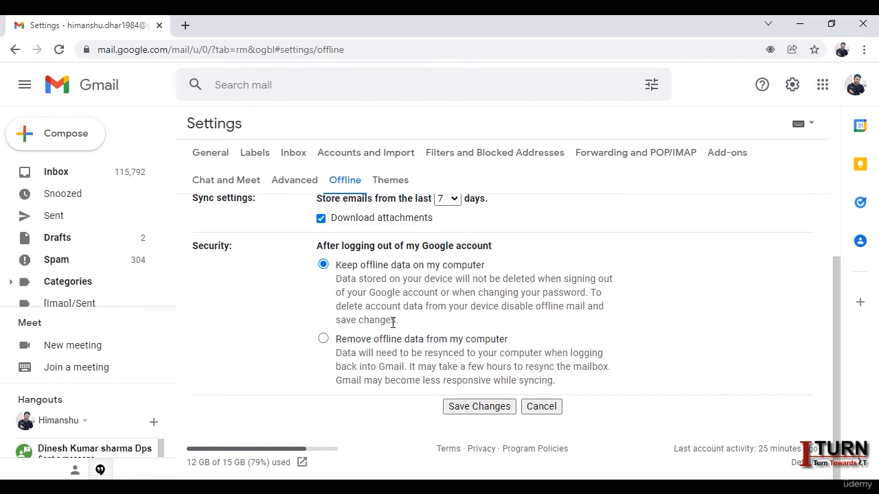
scroll(419, 309, "up", 2)
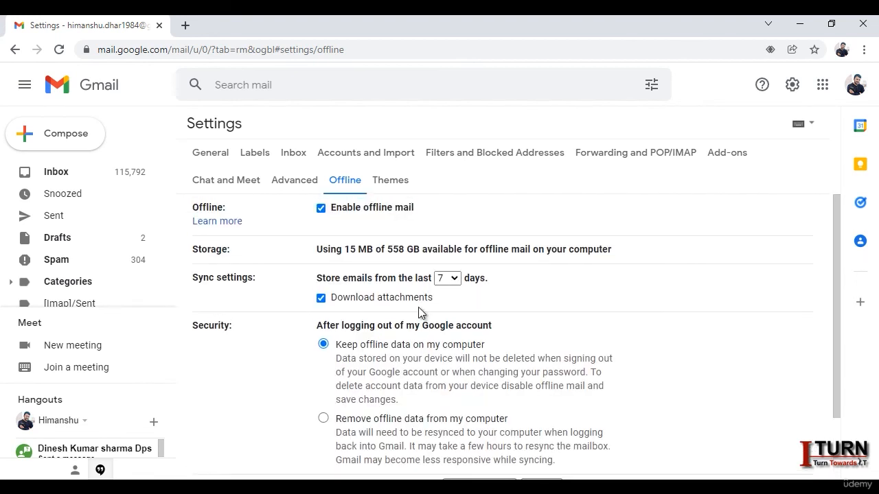
scroll(420, 311, "down", 2)
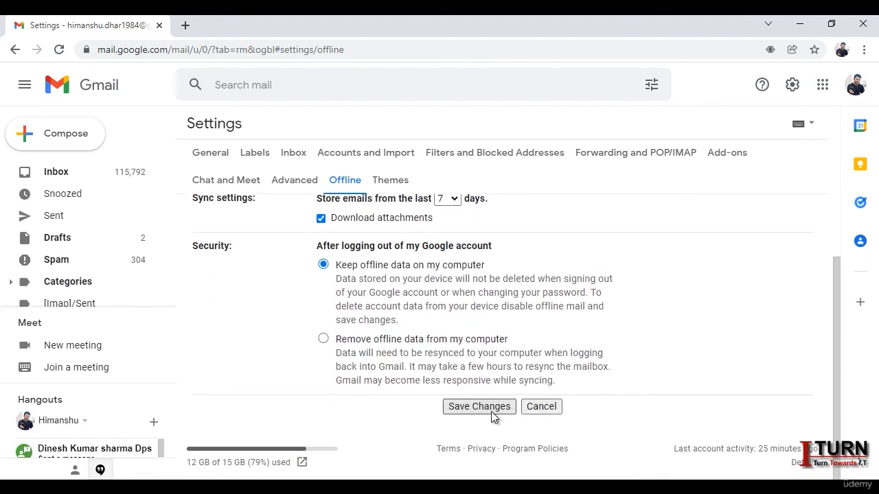
left_click(492, 409)
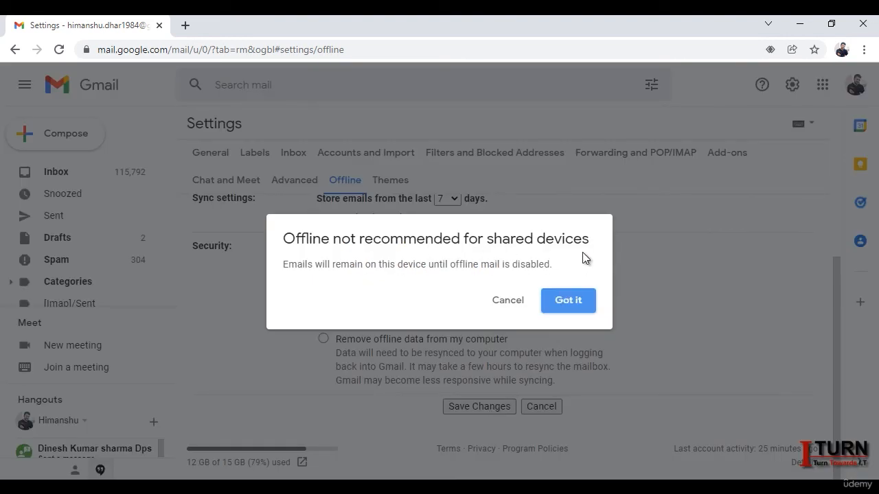
Step: Accept the 'Offline not recommended for shared devices' warning and dismiss the 'Create a bookmark' tip
left_click(568, 308)
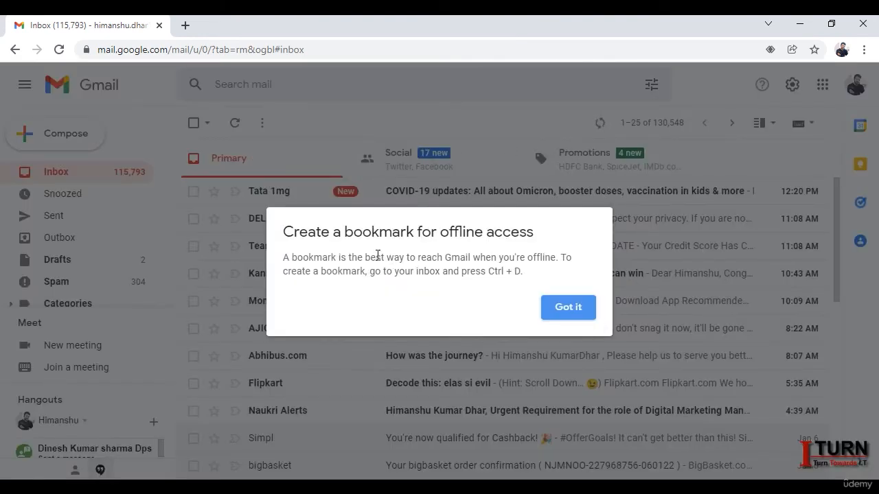
left_click(569, 307)
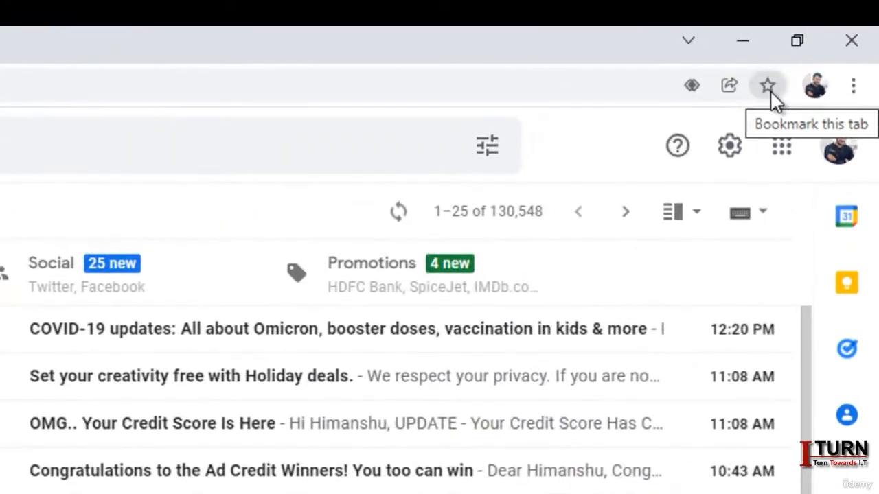
Step: Bookmark the inbox page as 'gmail inbox' in the Bookmarks bar folder
left_click(786, 74)
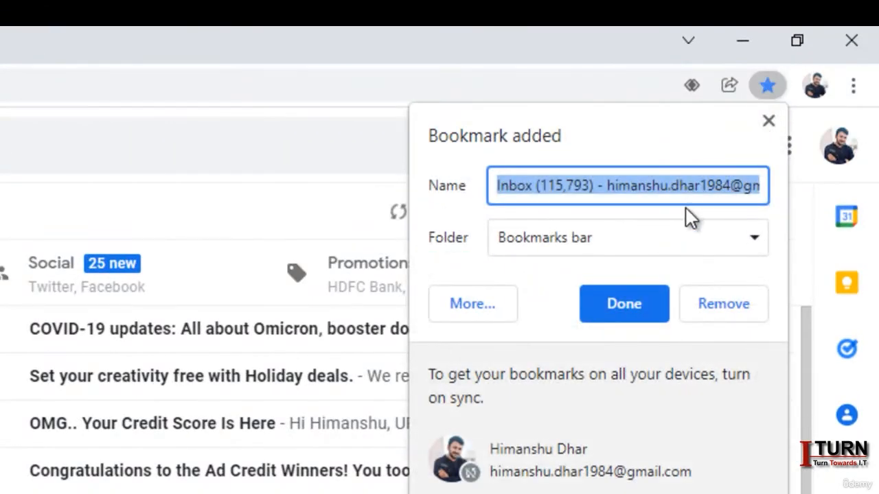
type("gmail inb")
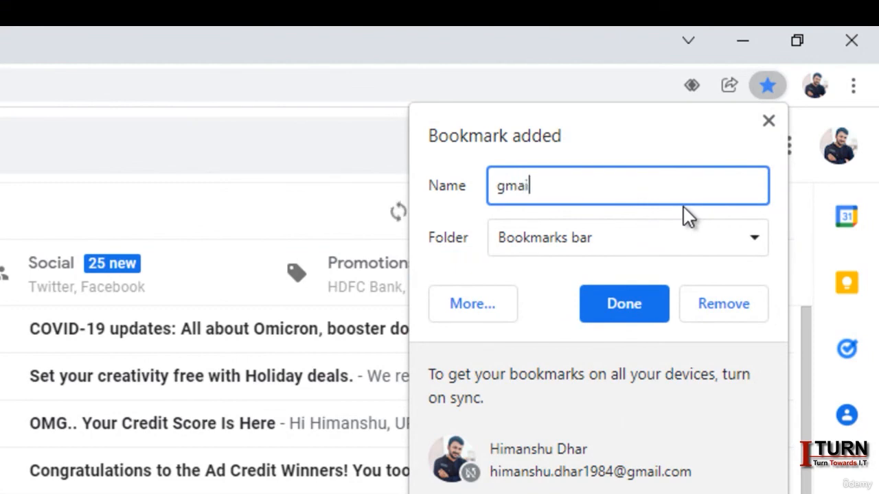
type("ox")
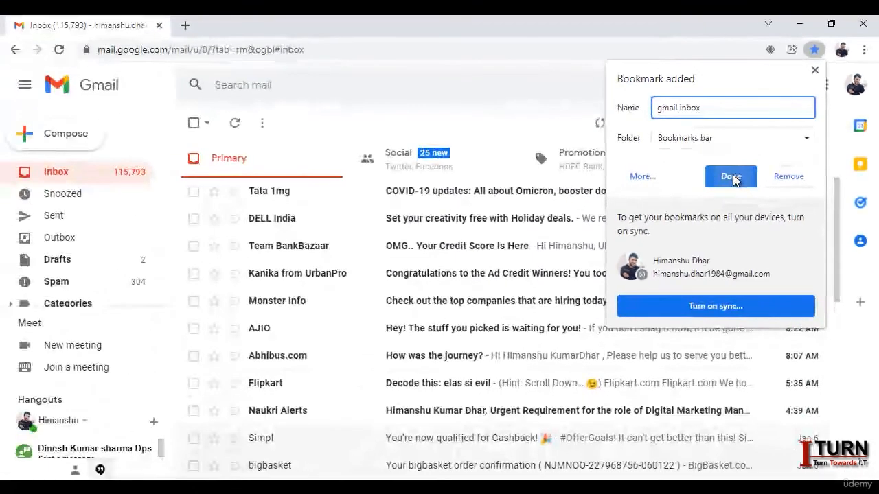
left_click(635, 292)
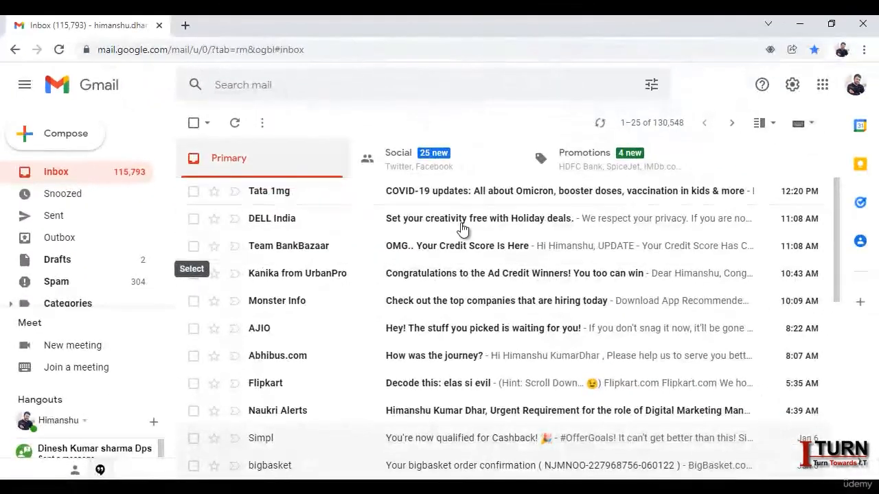
mouse_move(600, 124)
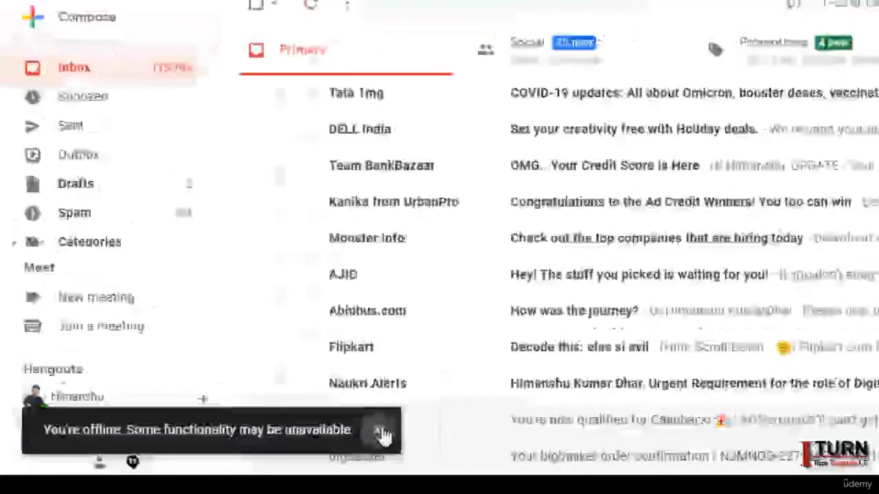
Step: While offline, send a mail to your own address with subject 'test' and body 'check'
left_click(574, 398)
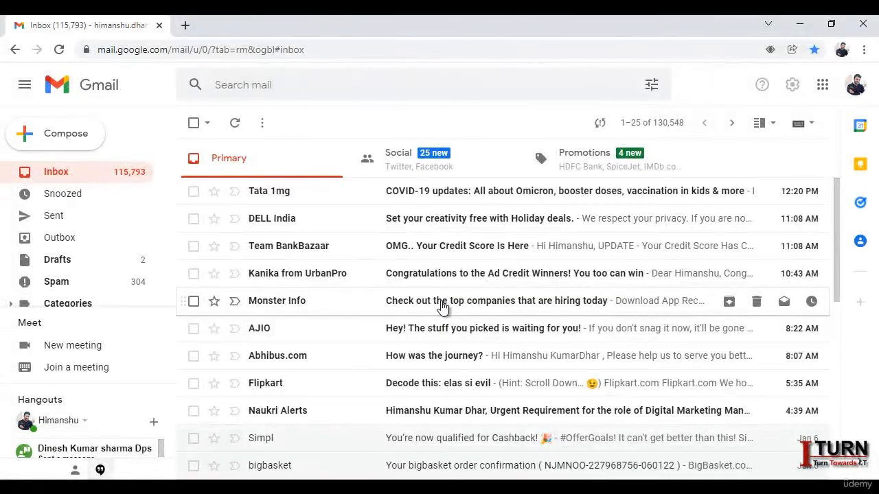
left_click(61, 133)
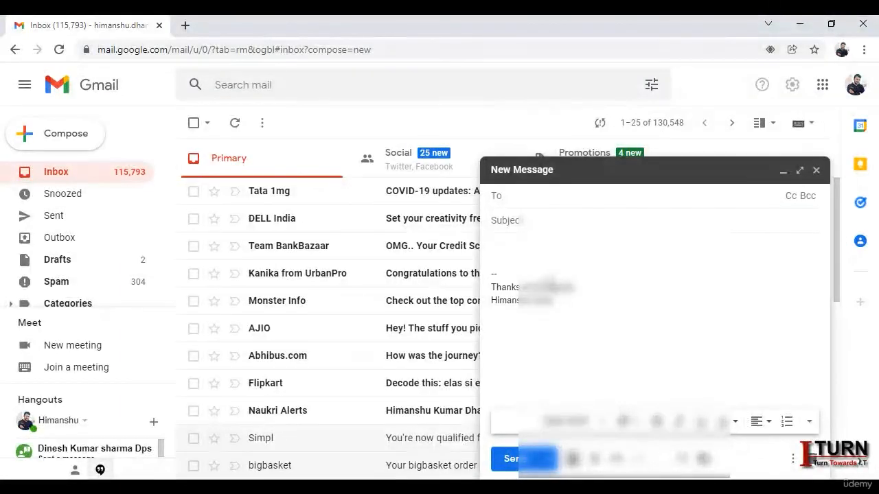
type("him")
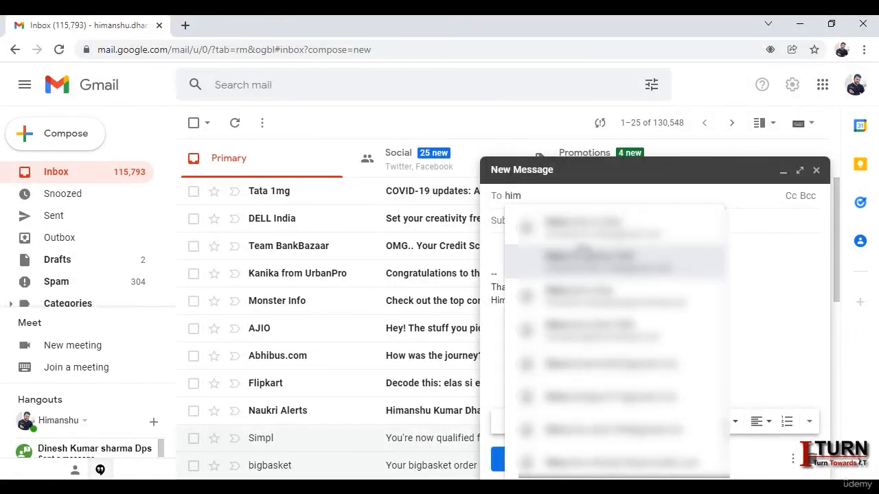
key("Return")
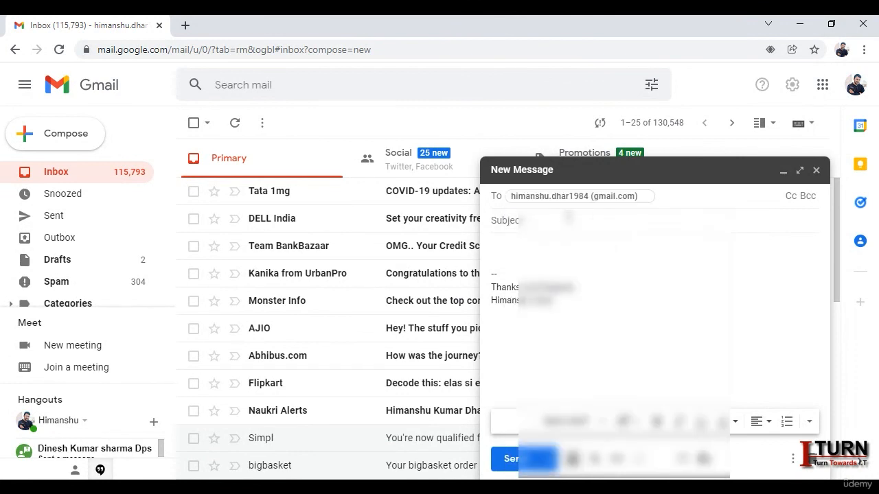
left_click(549, 221)
type("test")
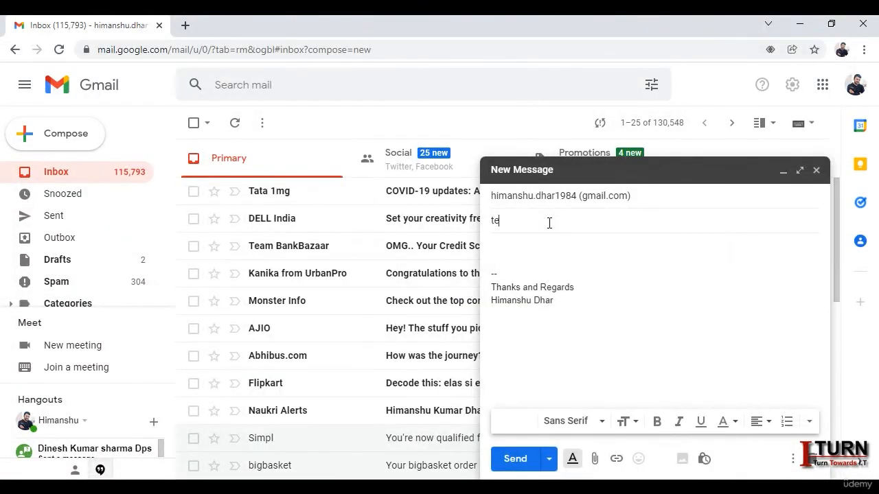
left_click(539, 247)
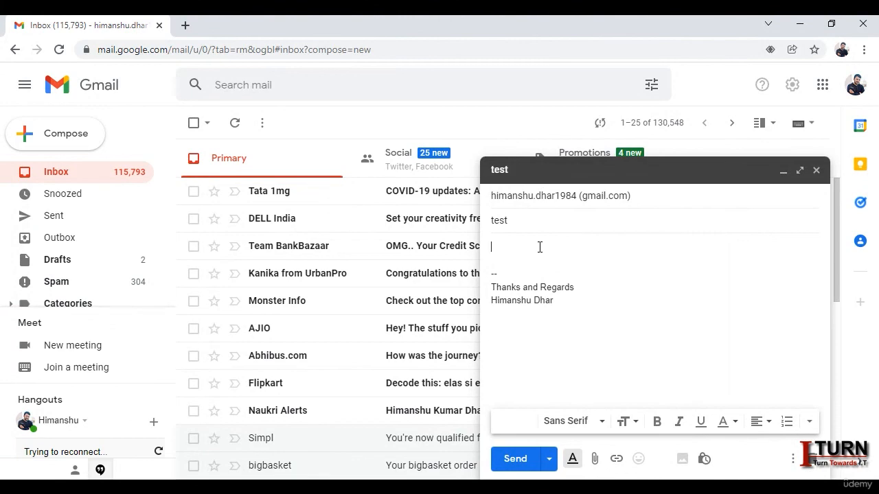
type("check it")
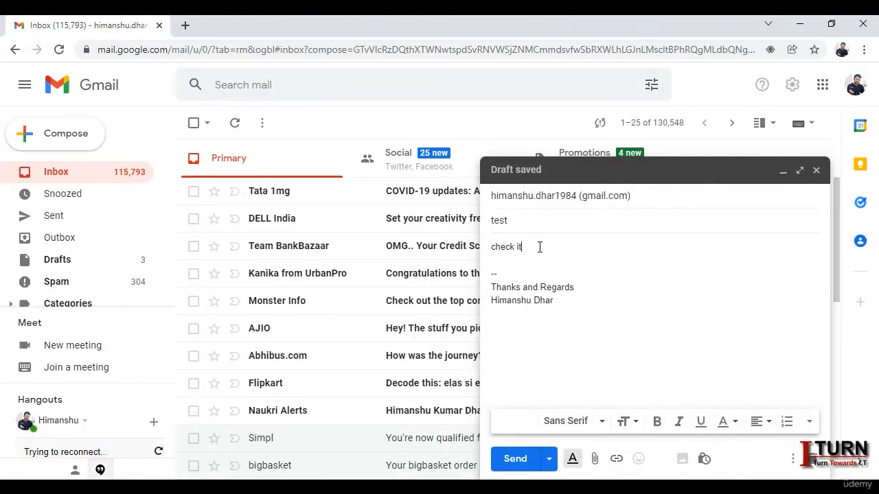
left_click(520, 459)
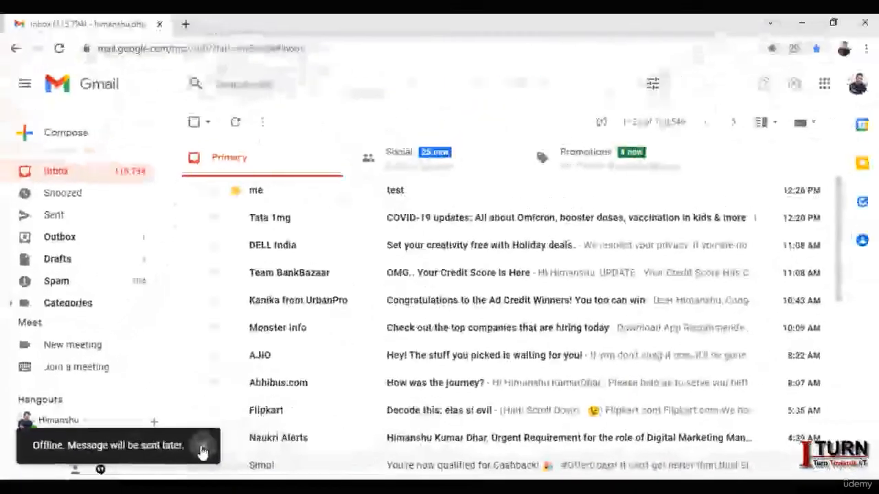
left_click(202, 447)
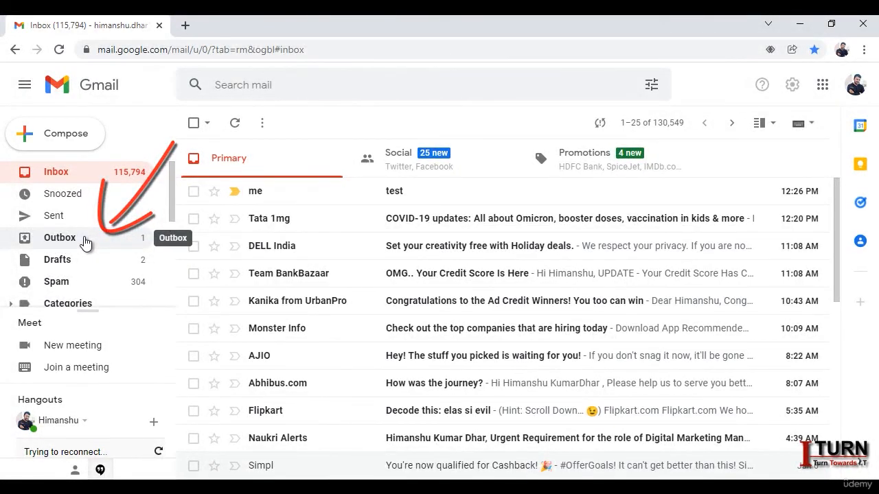
Step: Check the queued mail in the Outbox, then reopen Gmail offline via the 'gmail inbox' bookmark
left_click(59, 238)
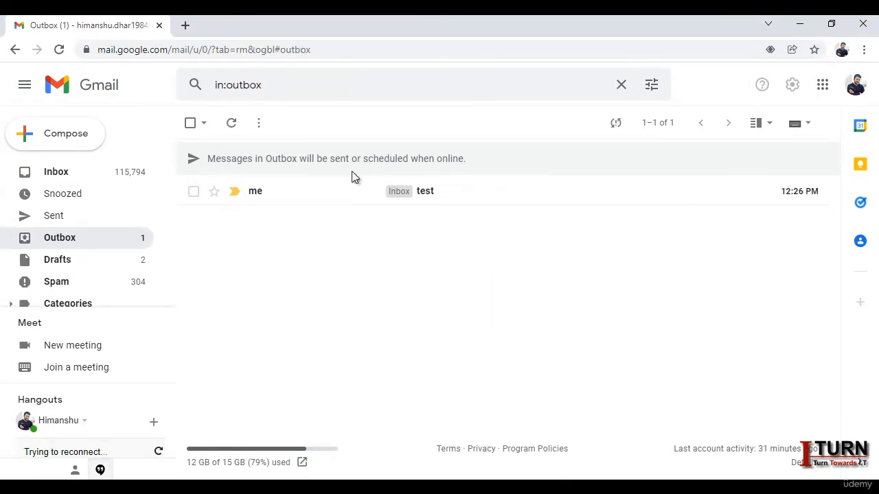
left_click(17, 174)
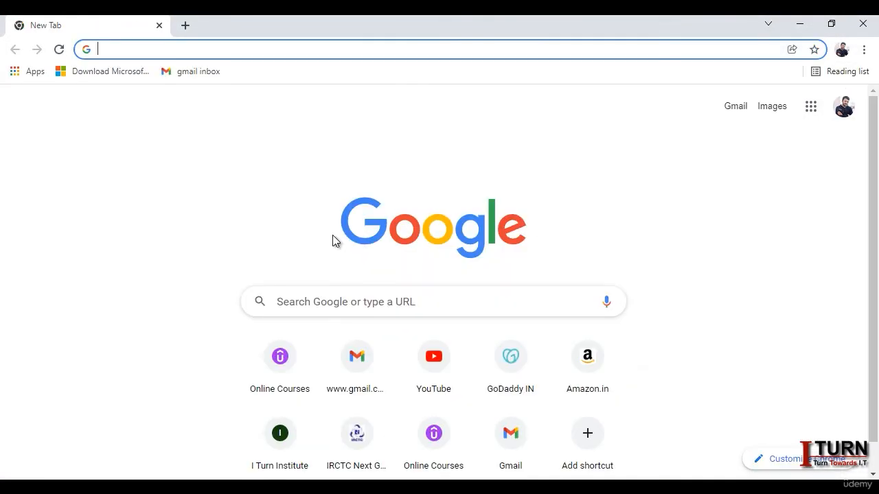
left_click(358, 368)
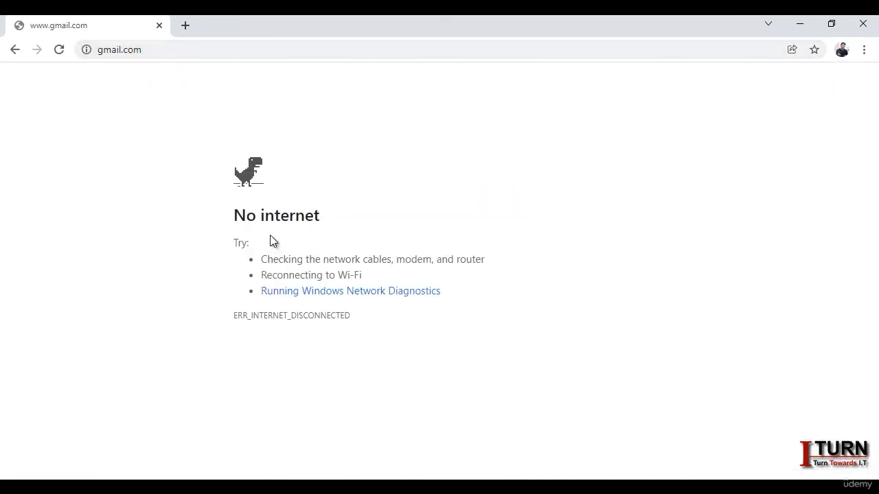
left_click(183, 26)
left_click(159, 25)
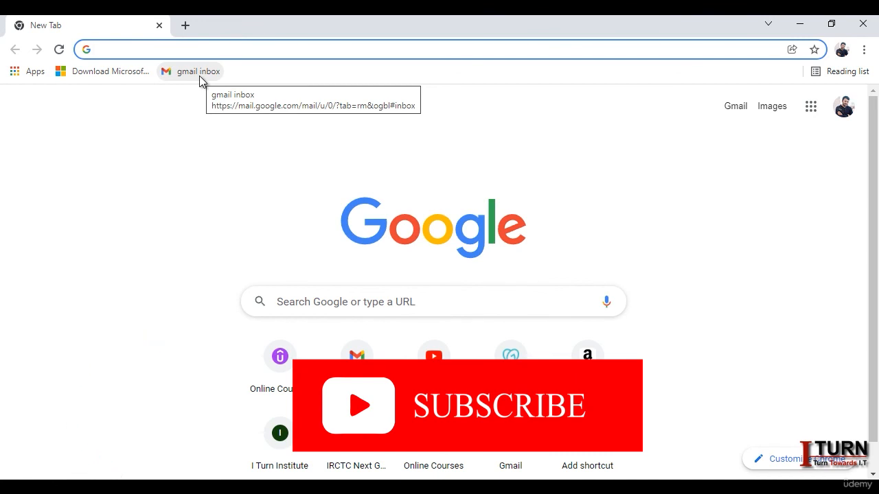
left_click(199, 78)
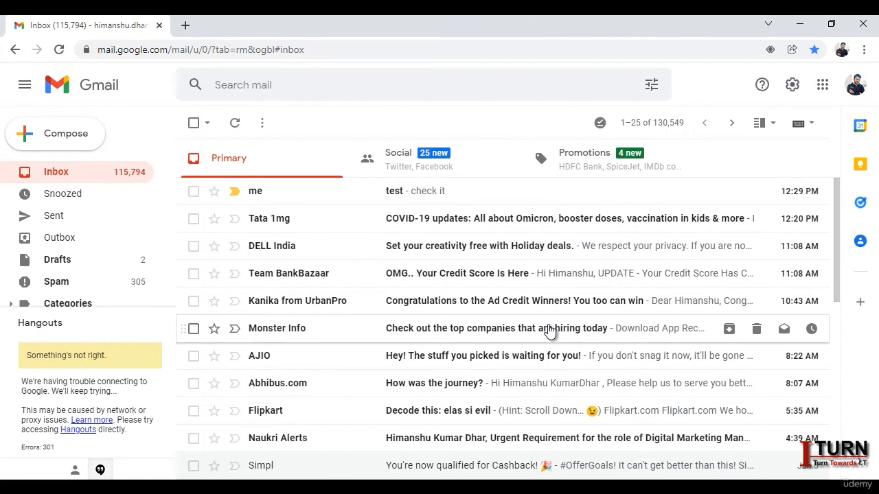
Step: Uncheck Enable offline mail under Settings > Offline and save the changes
left_click(793, 86)
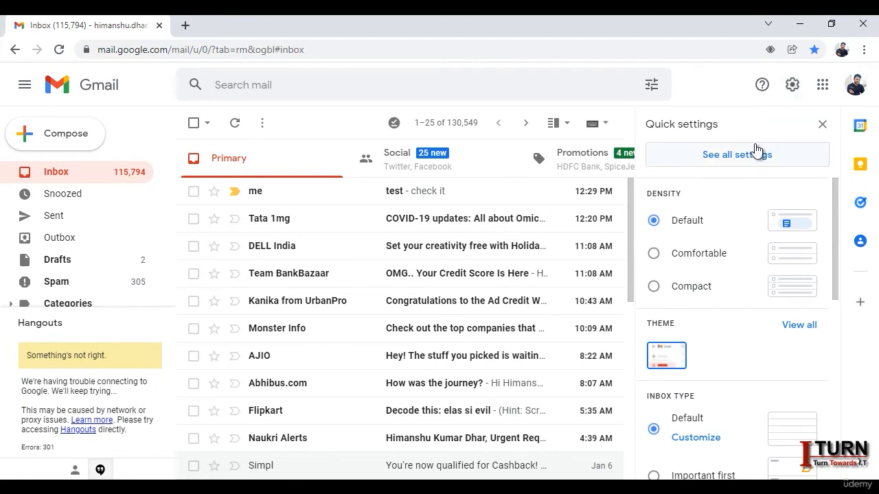
left_click(751, 155)
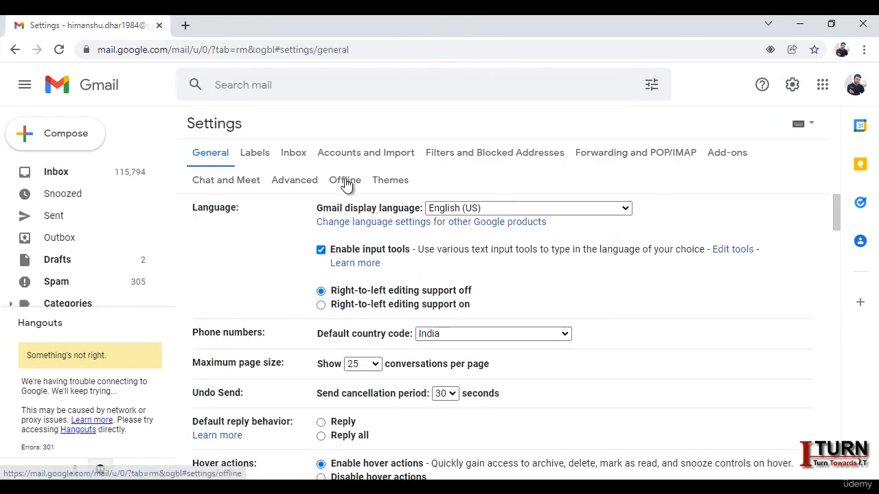
left_click(345, 180)
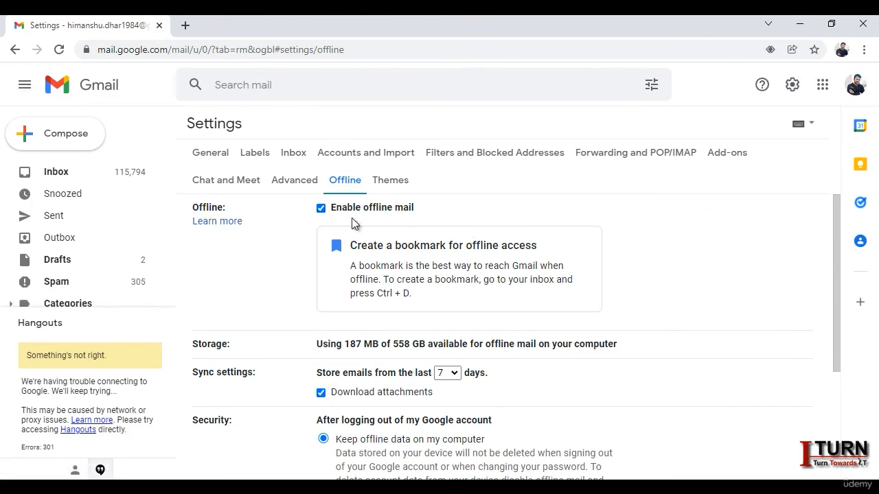
left_click(321, 208)
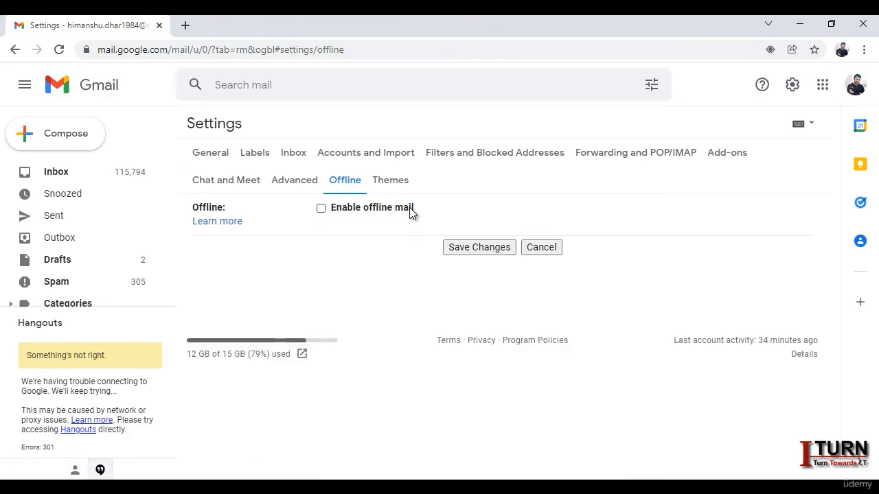
left_click(489, 248)
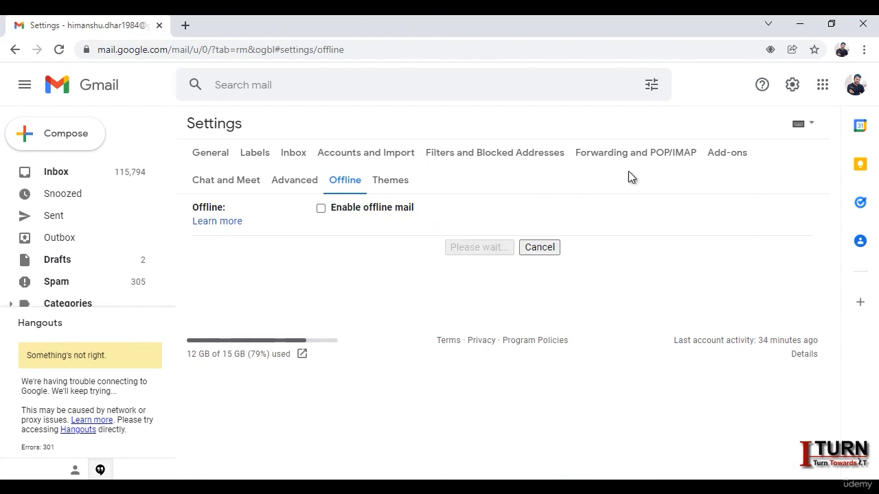